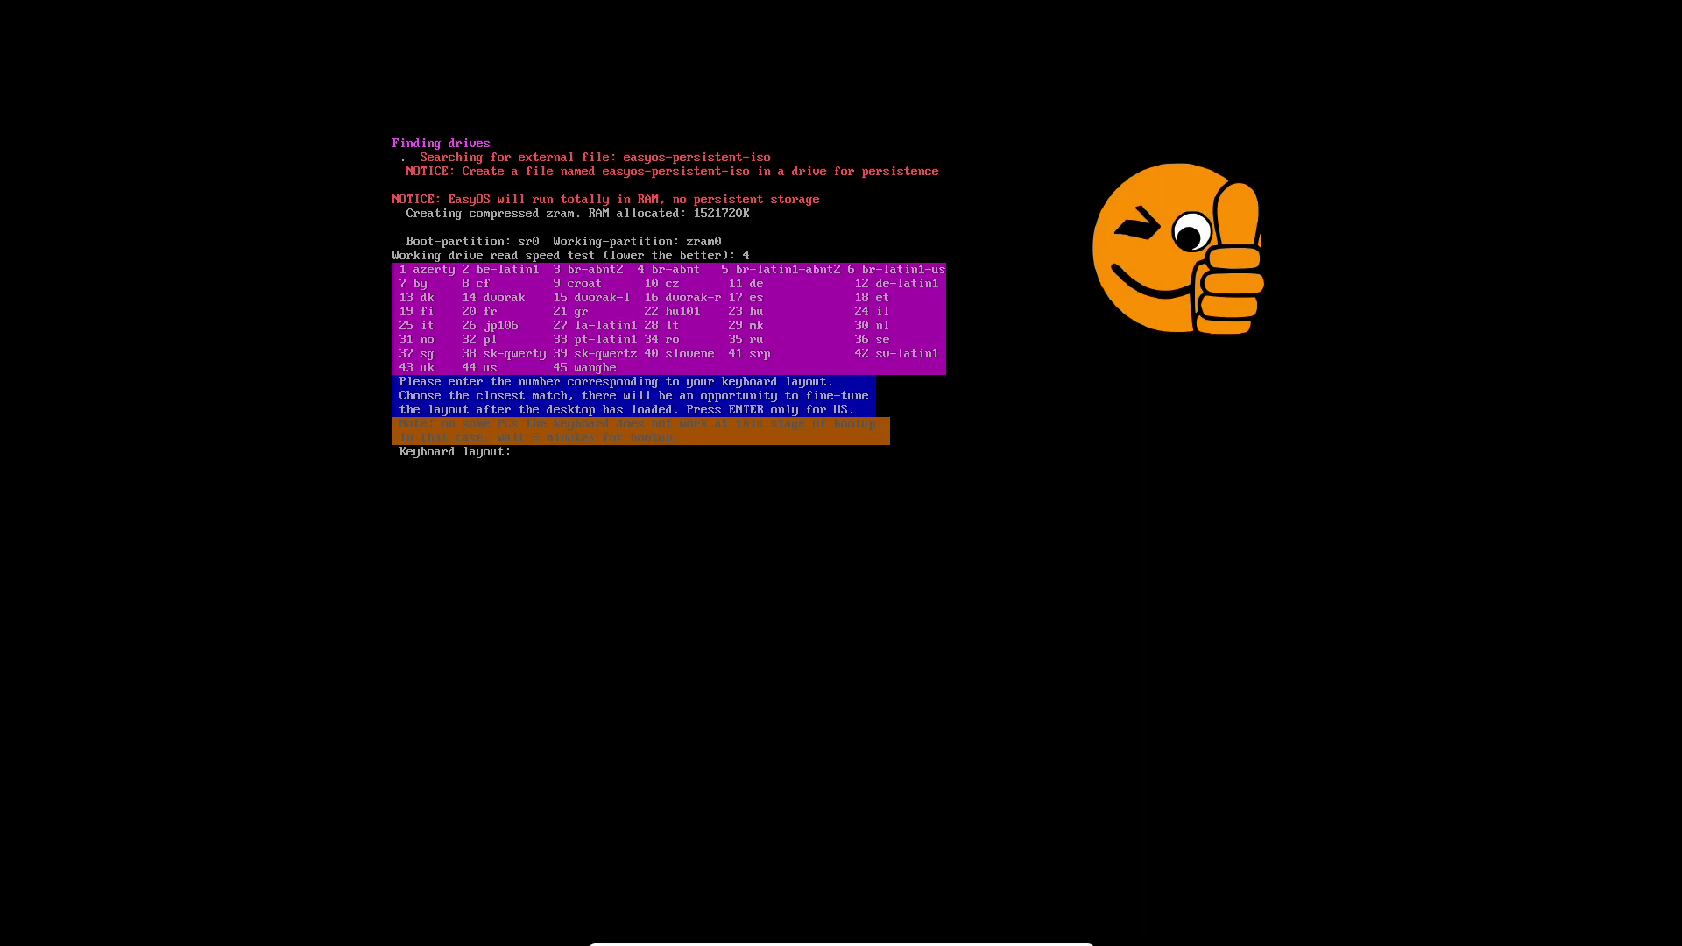
# Choose keyboard layout number 44 (us) for the boot.
pyautogui.write('44')
pyautogui.press('Return')
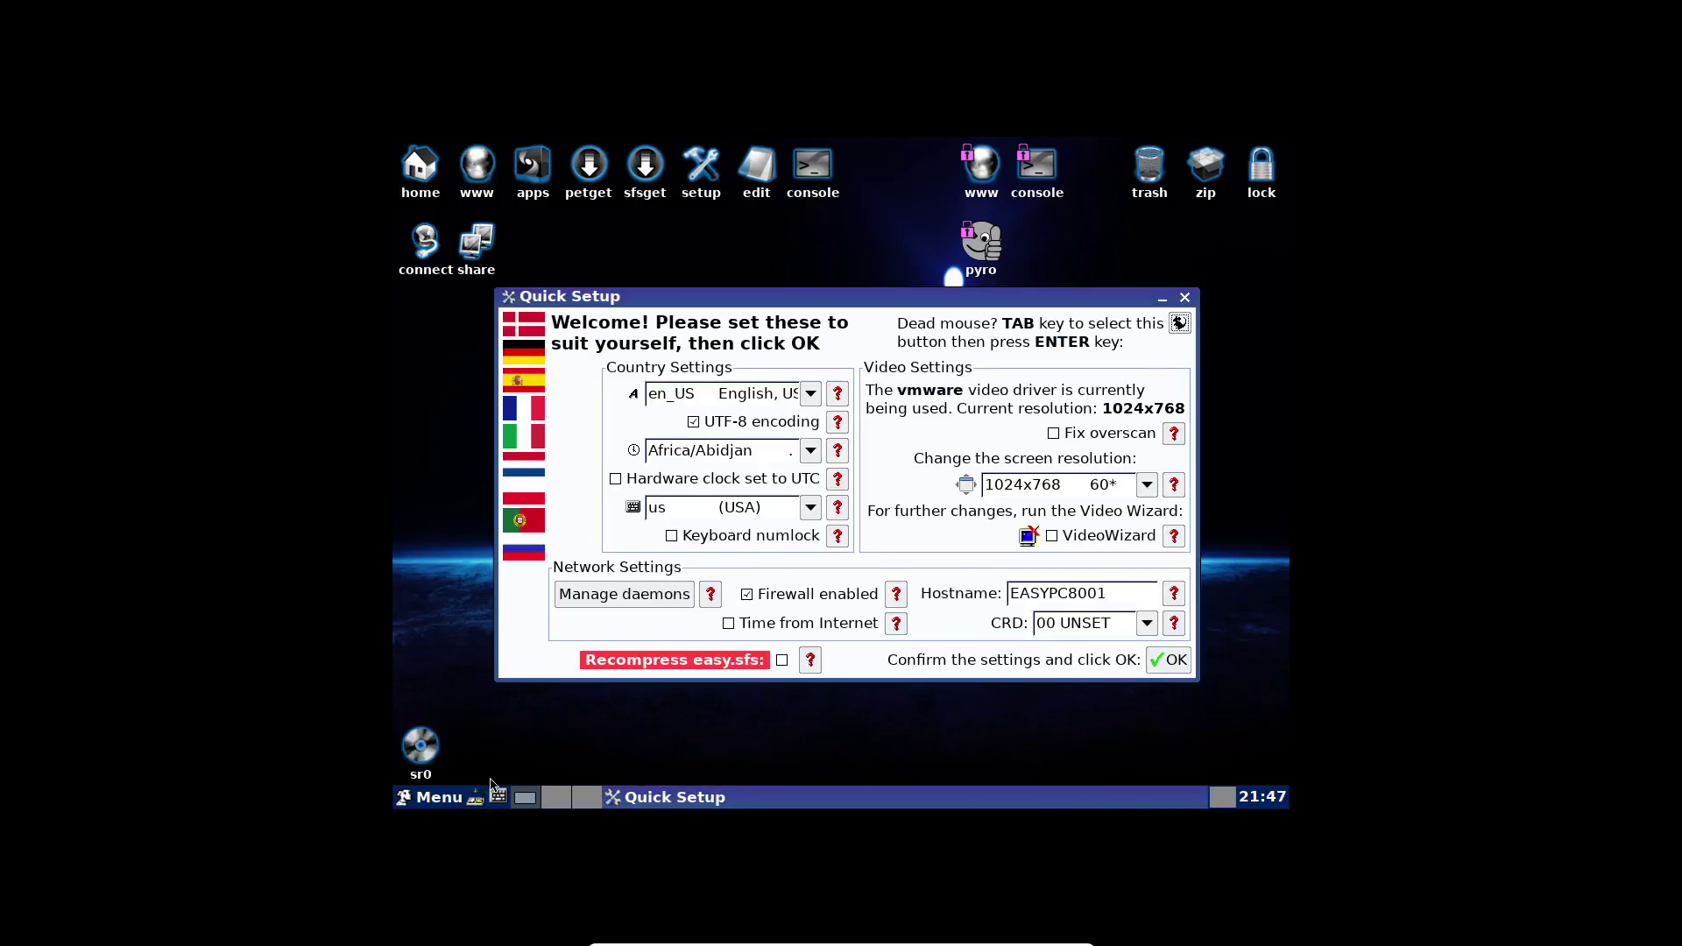
# Dismiss the Quick Setup, Important notice, HelpSurfer and pmcputemp windows to clear the desktop.
pyautogui.click(1185, 299)
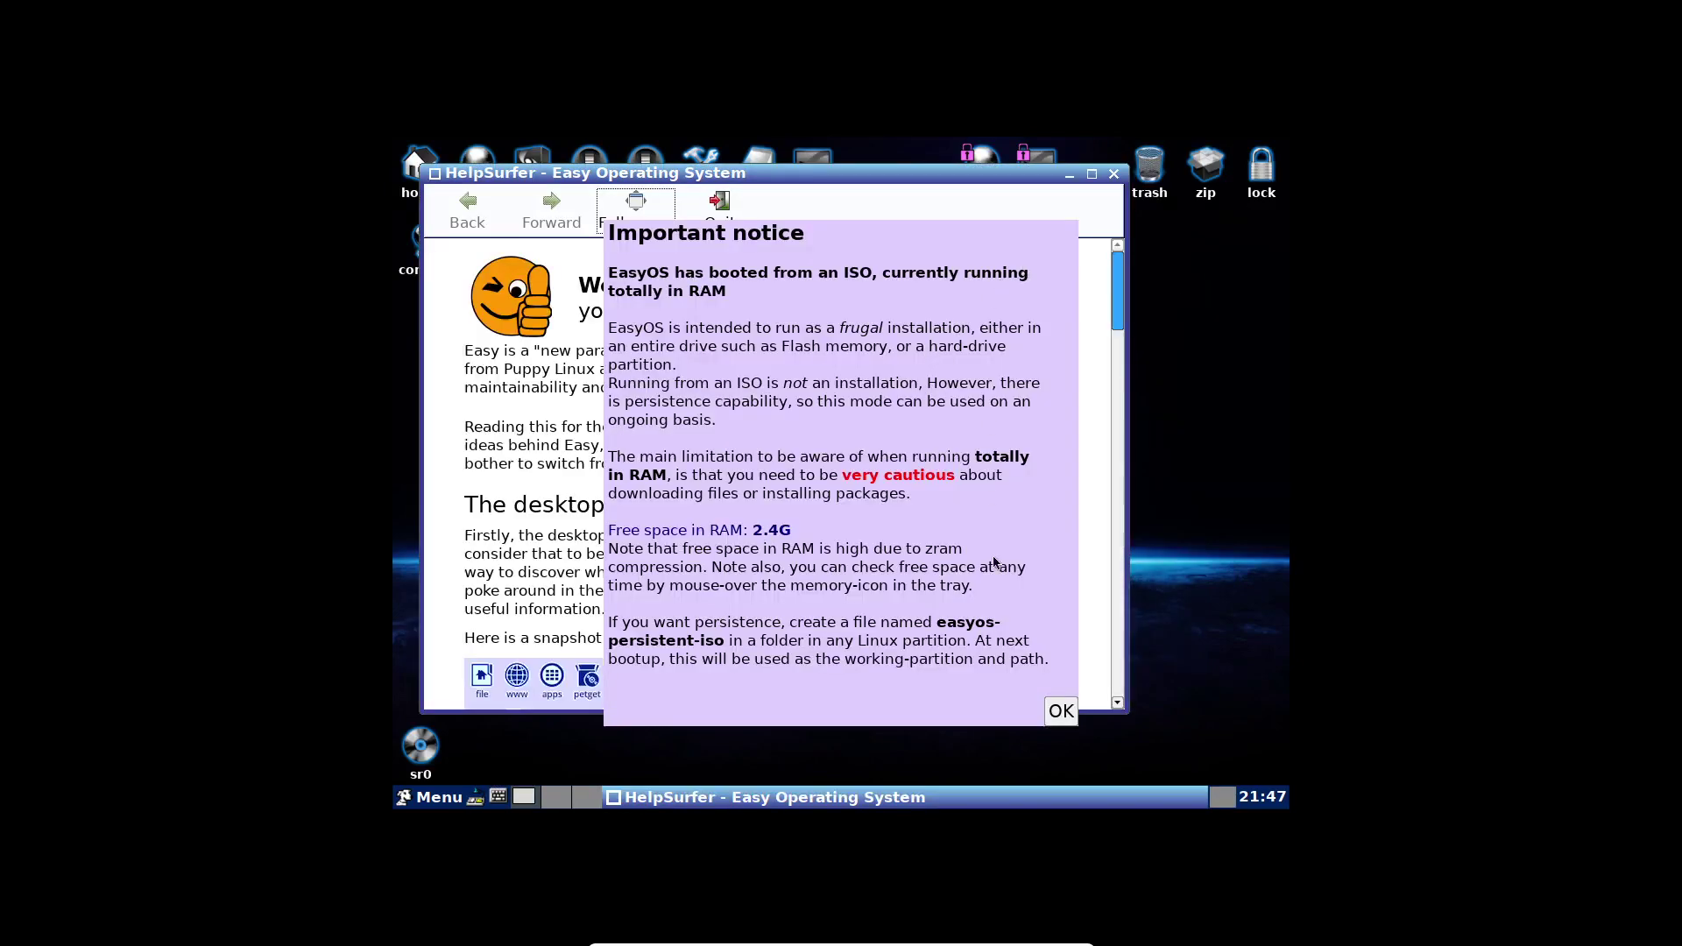
pyautogui.click(1056, 713)
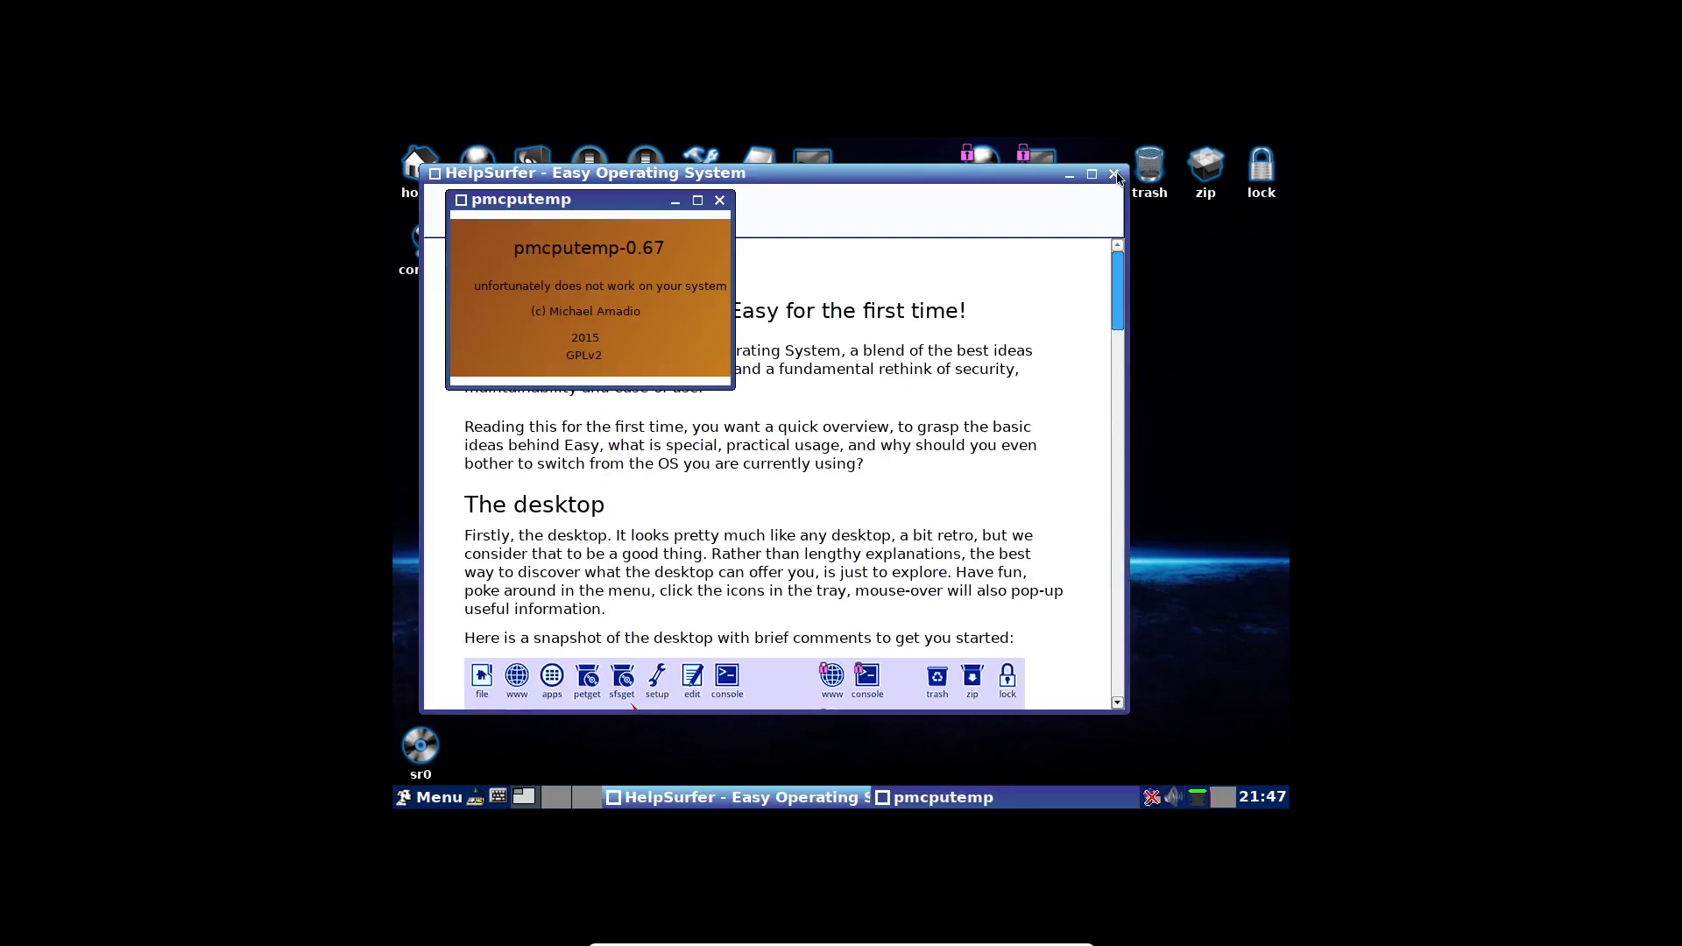
pyautogui.click(1115, 174)
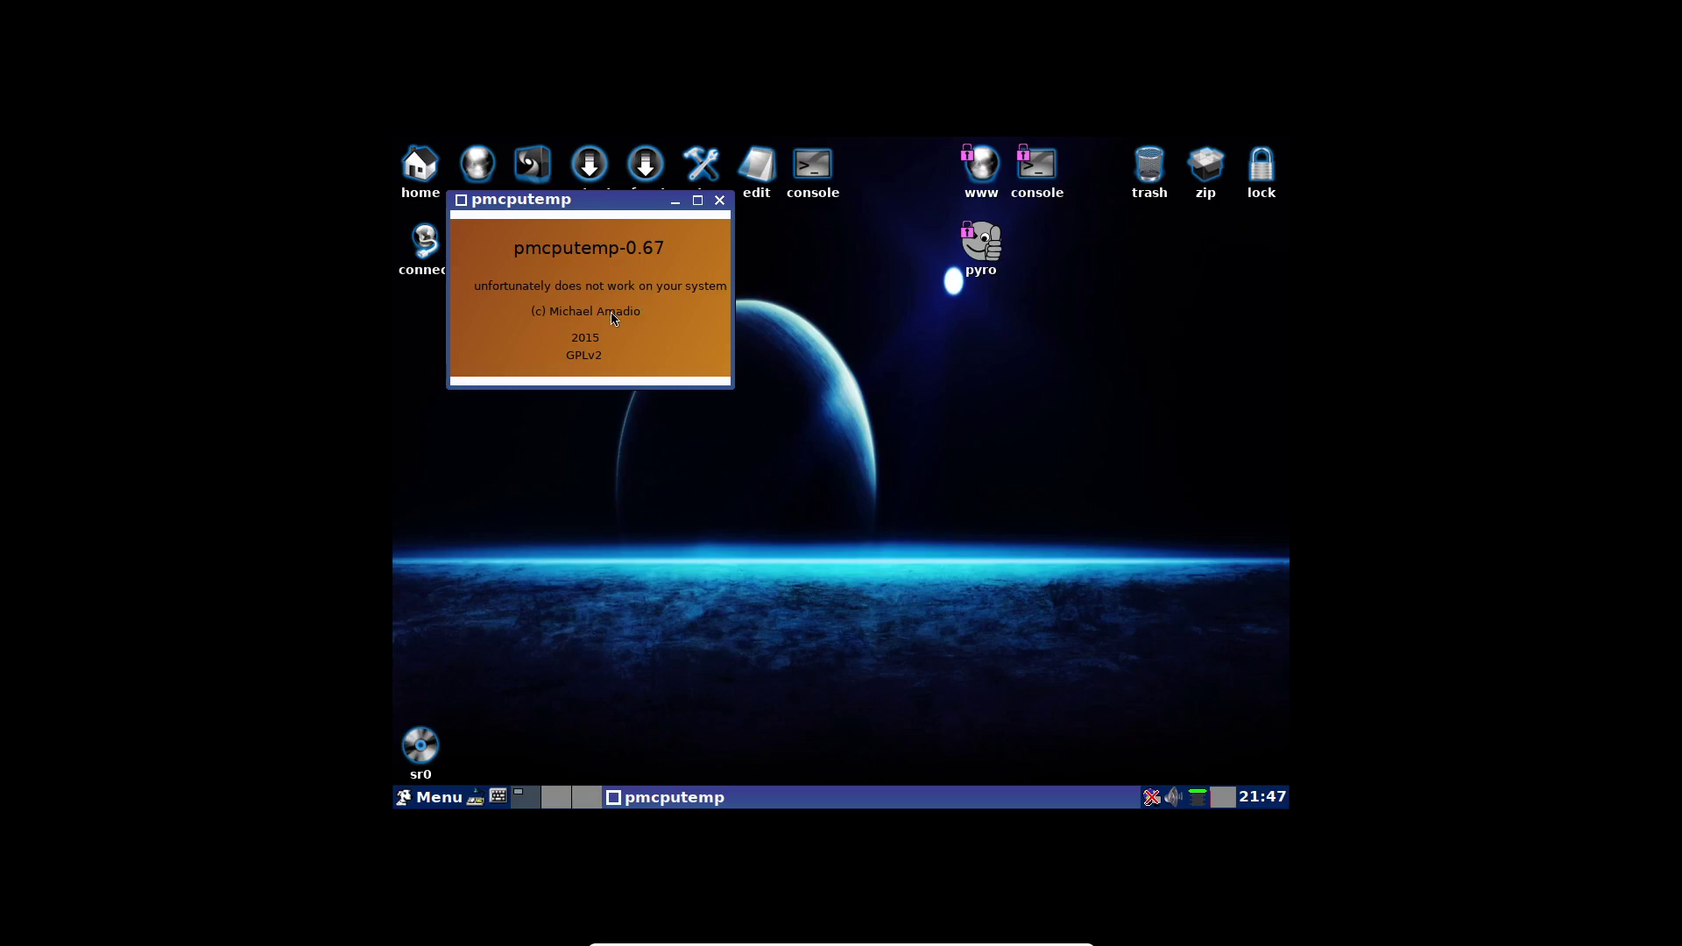
pyautogui.click(723, 192)
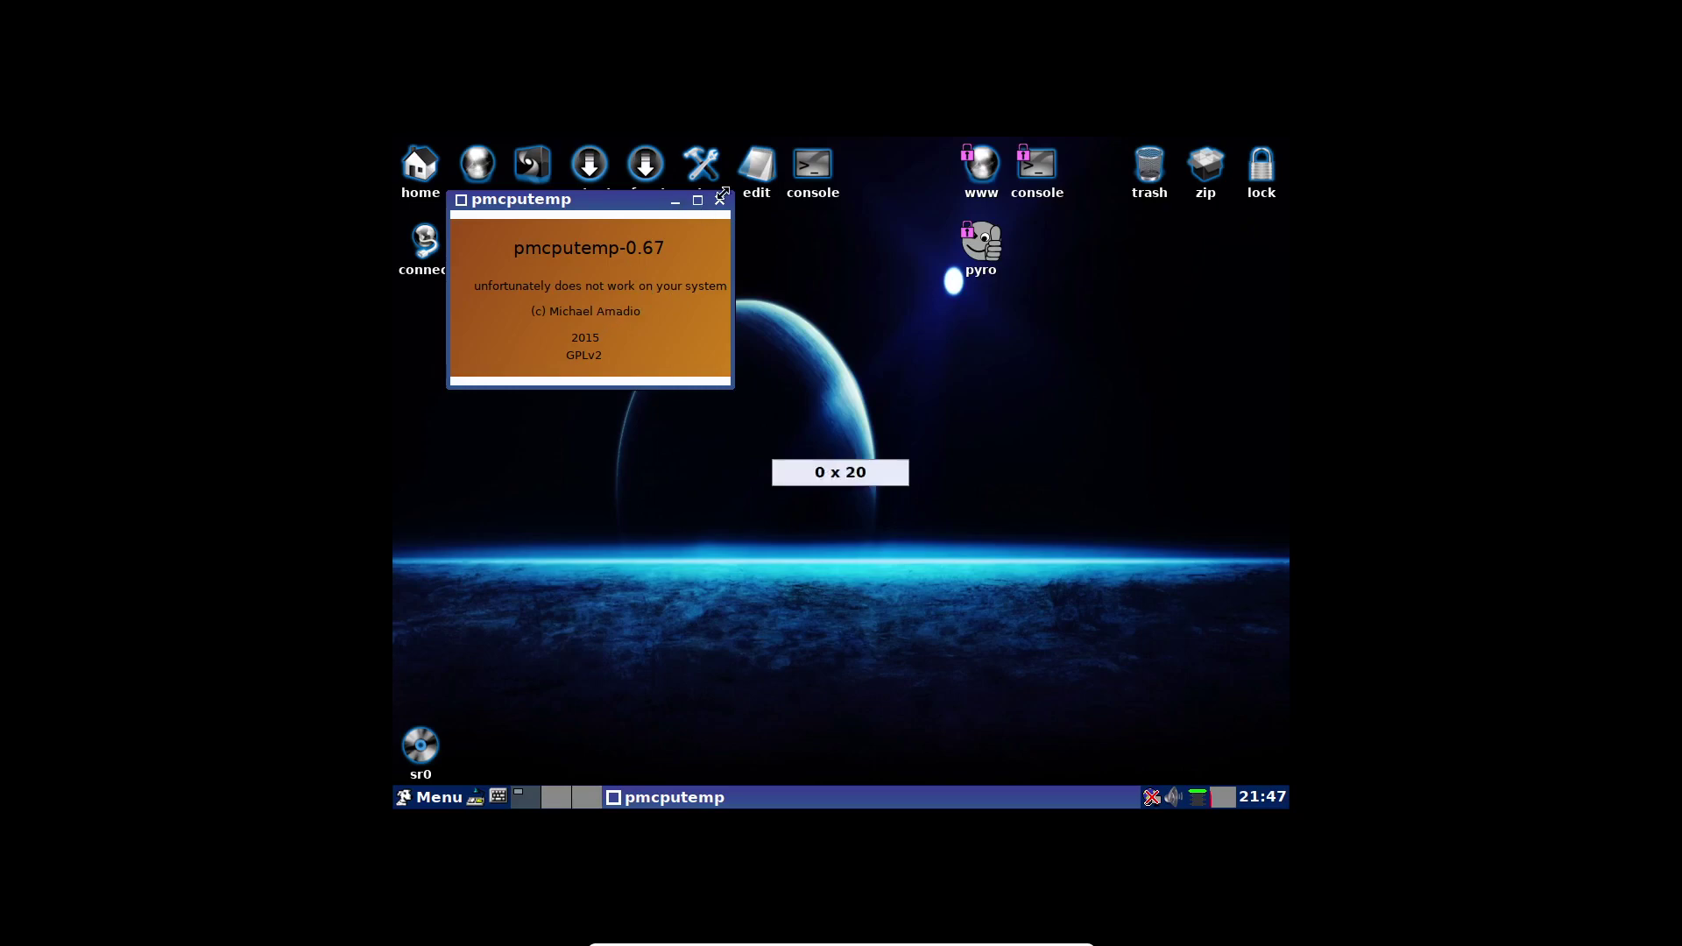
pyautogui.click(722, 201)
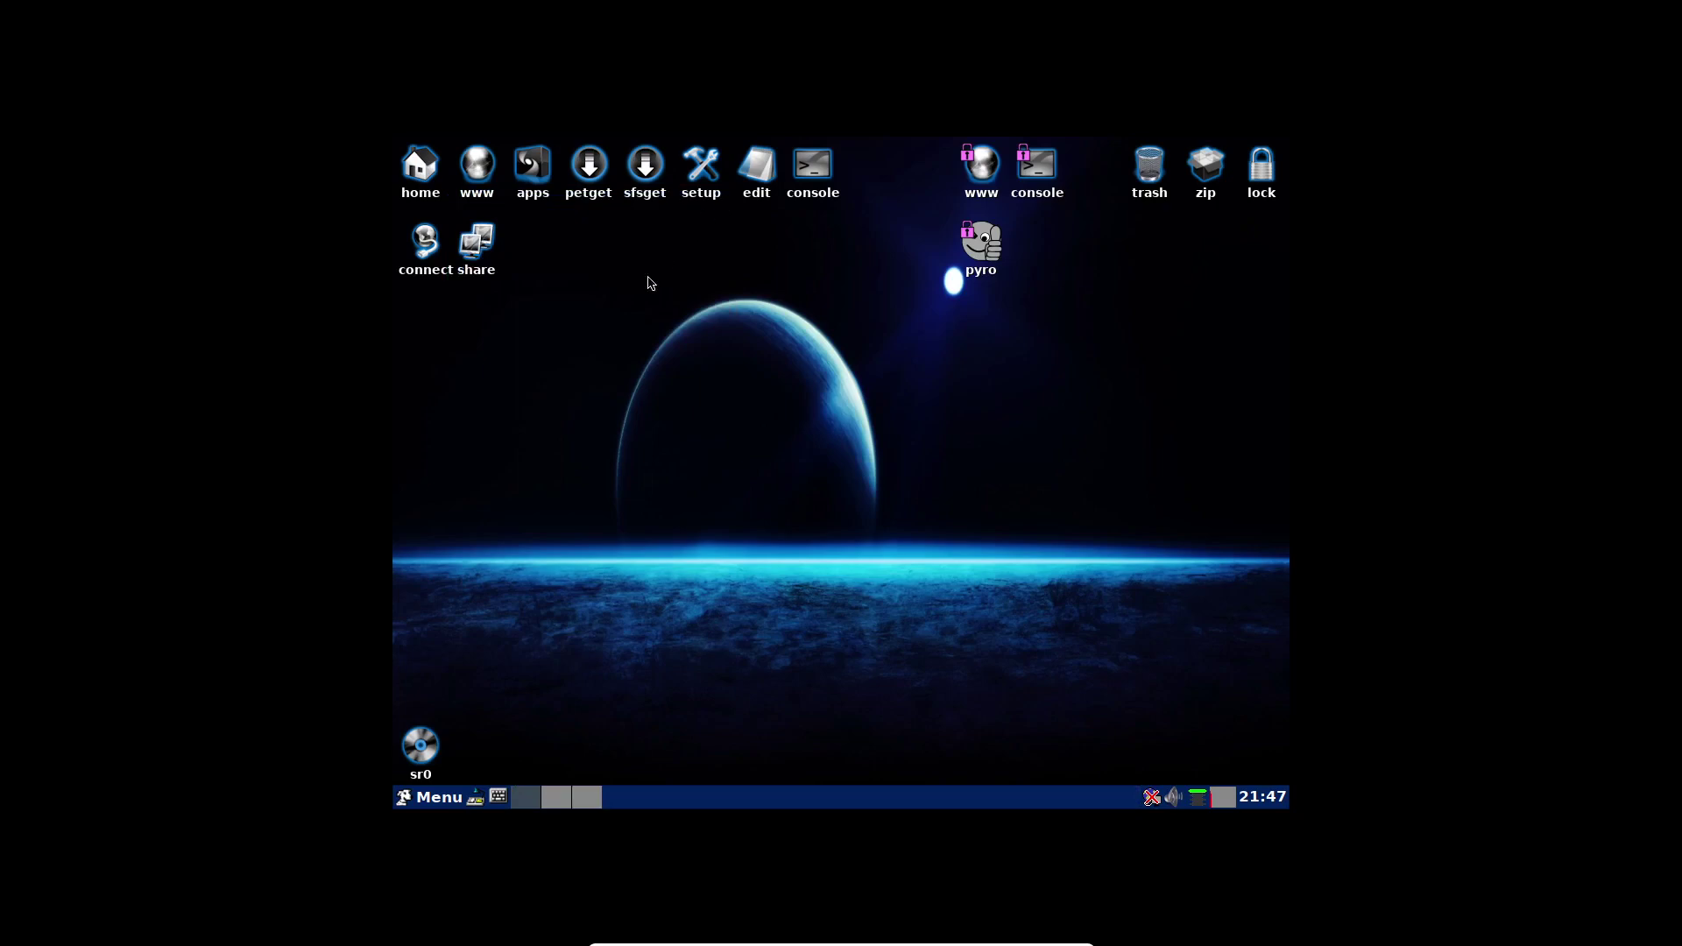
# Open Pup-SysInfo system information, look over its Mainboard and Sys-Specs report categories, and close it.
pyautogui.click(421, 801)
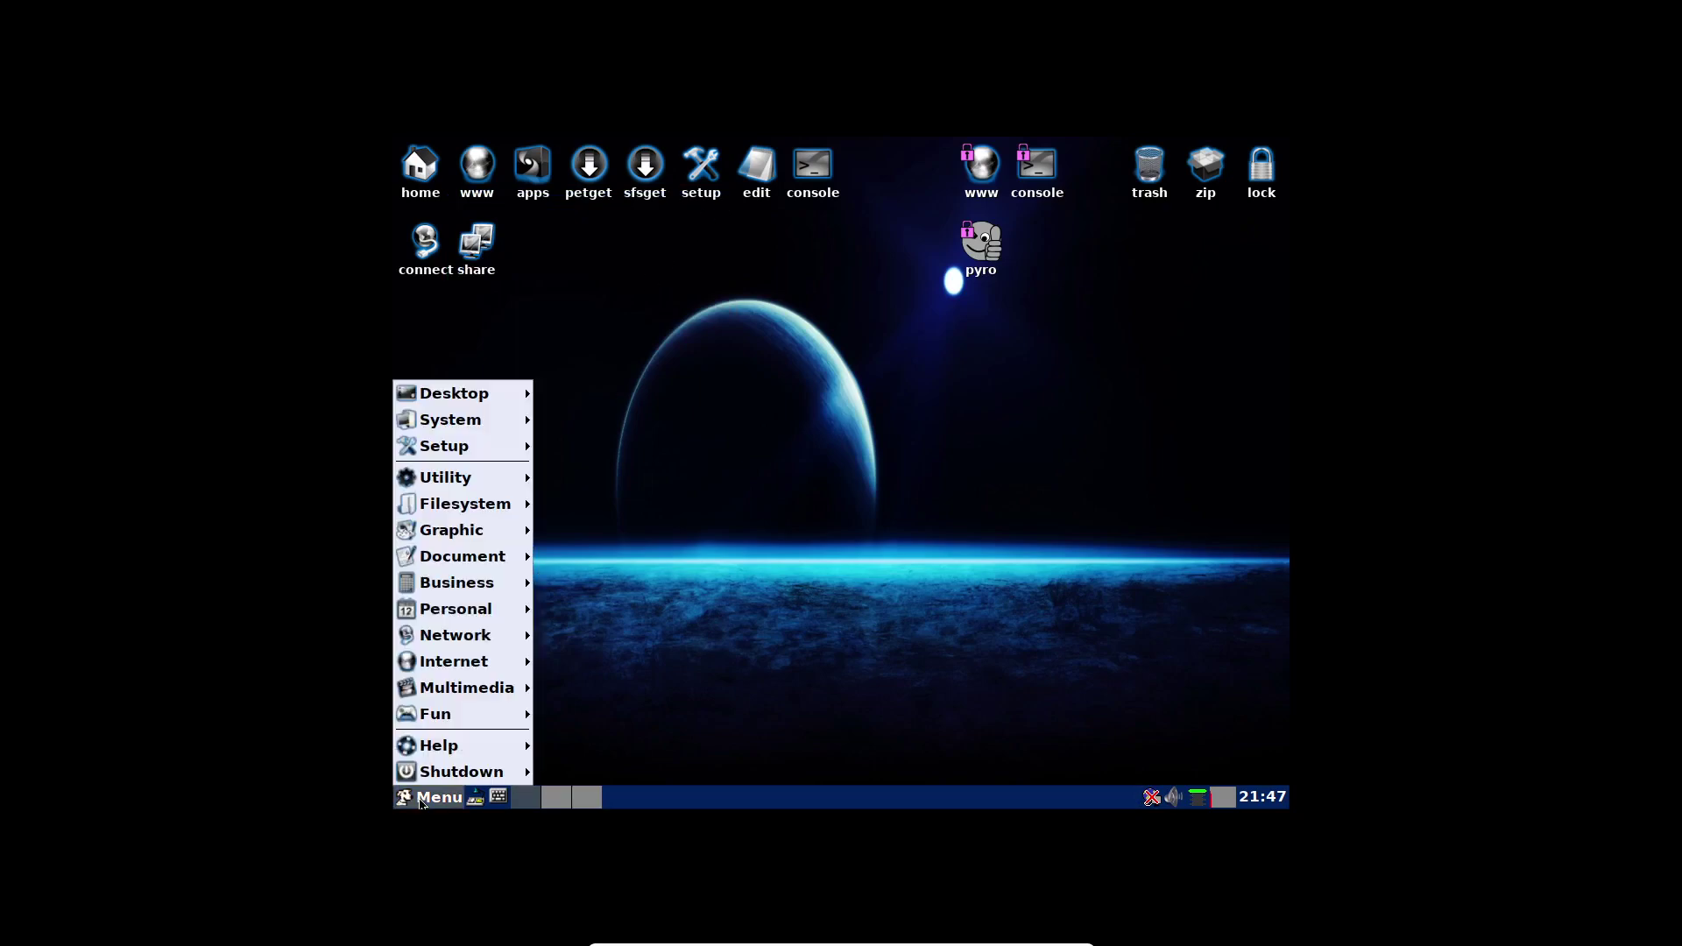
pyautogui.moveTo(464, 697)
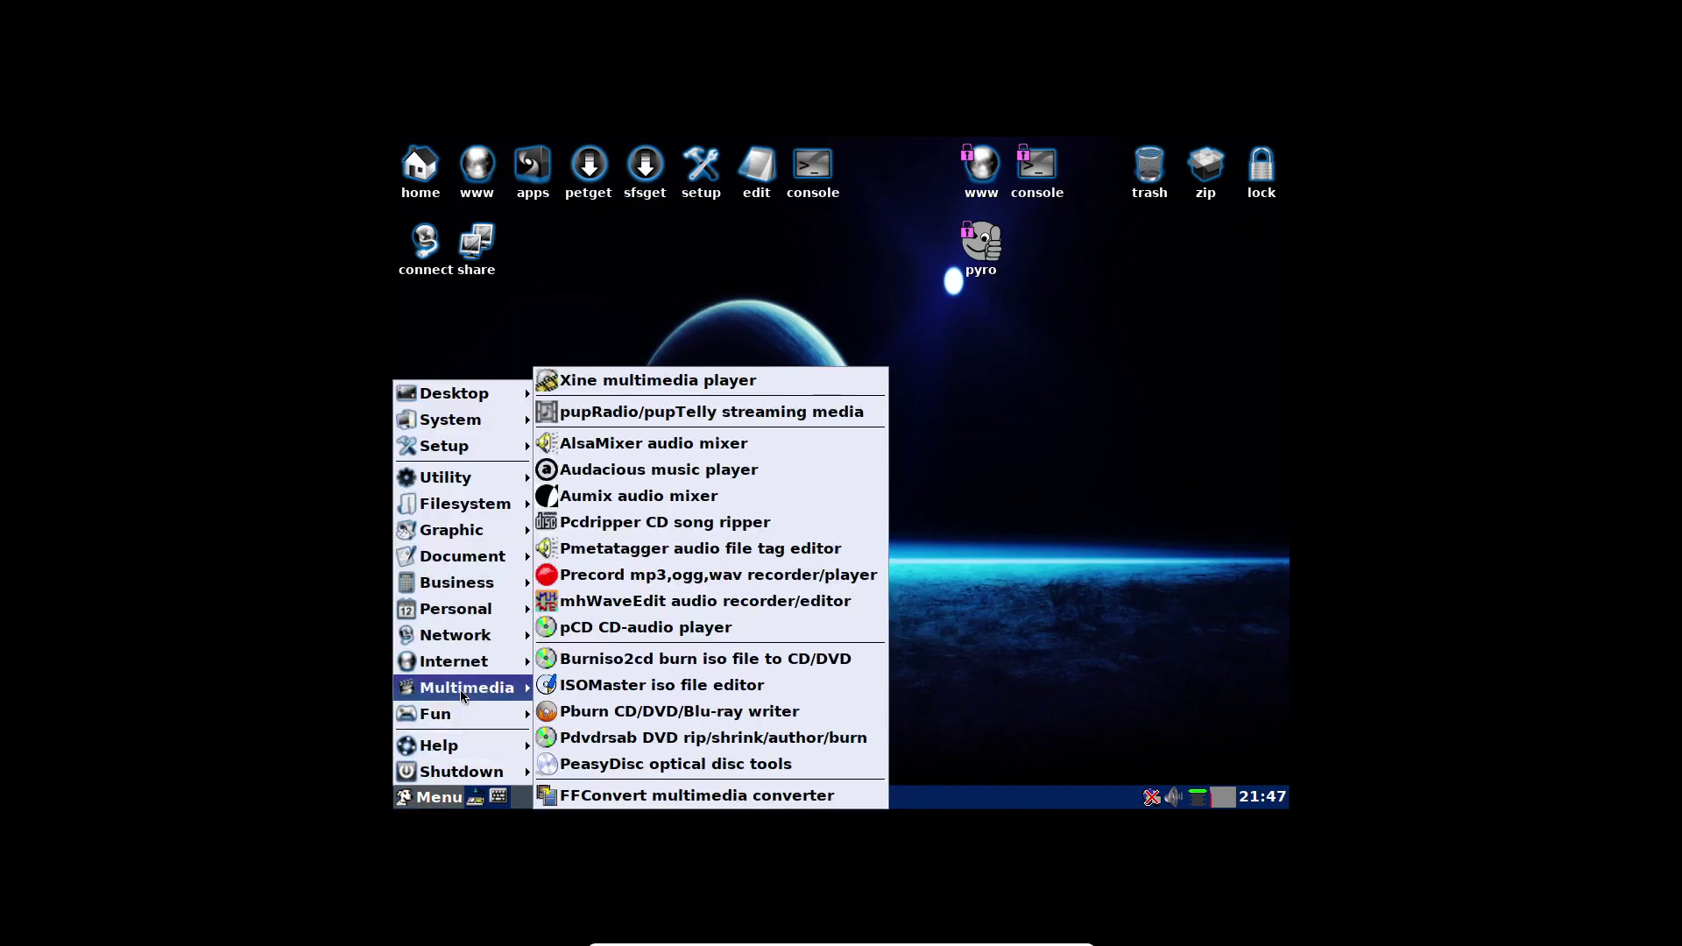
pyautogui.moveTo(495, 450)
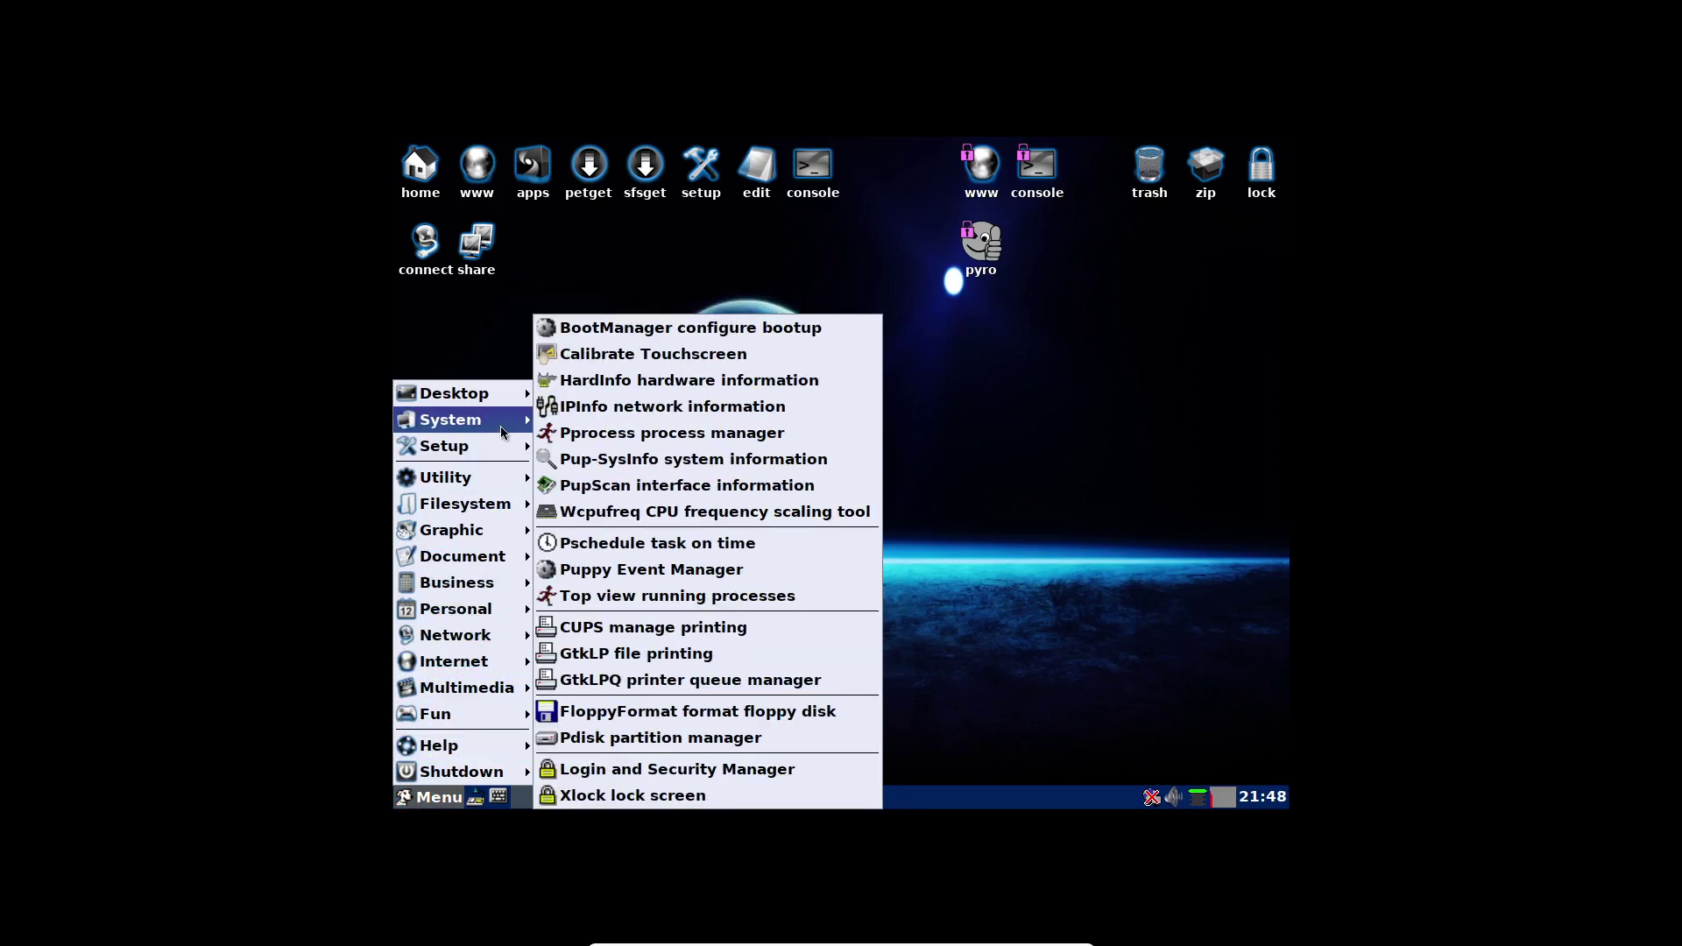
pyautogui.click(643, 473)
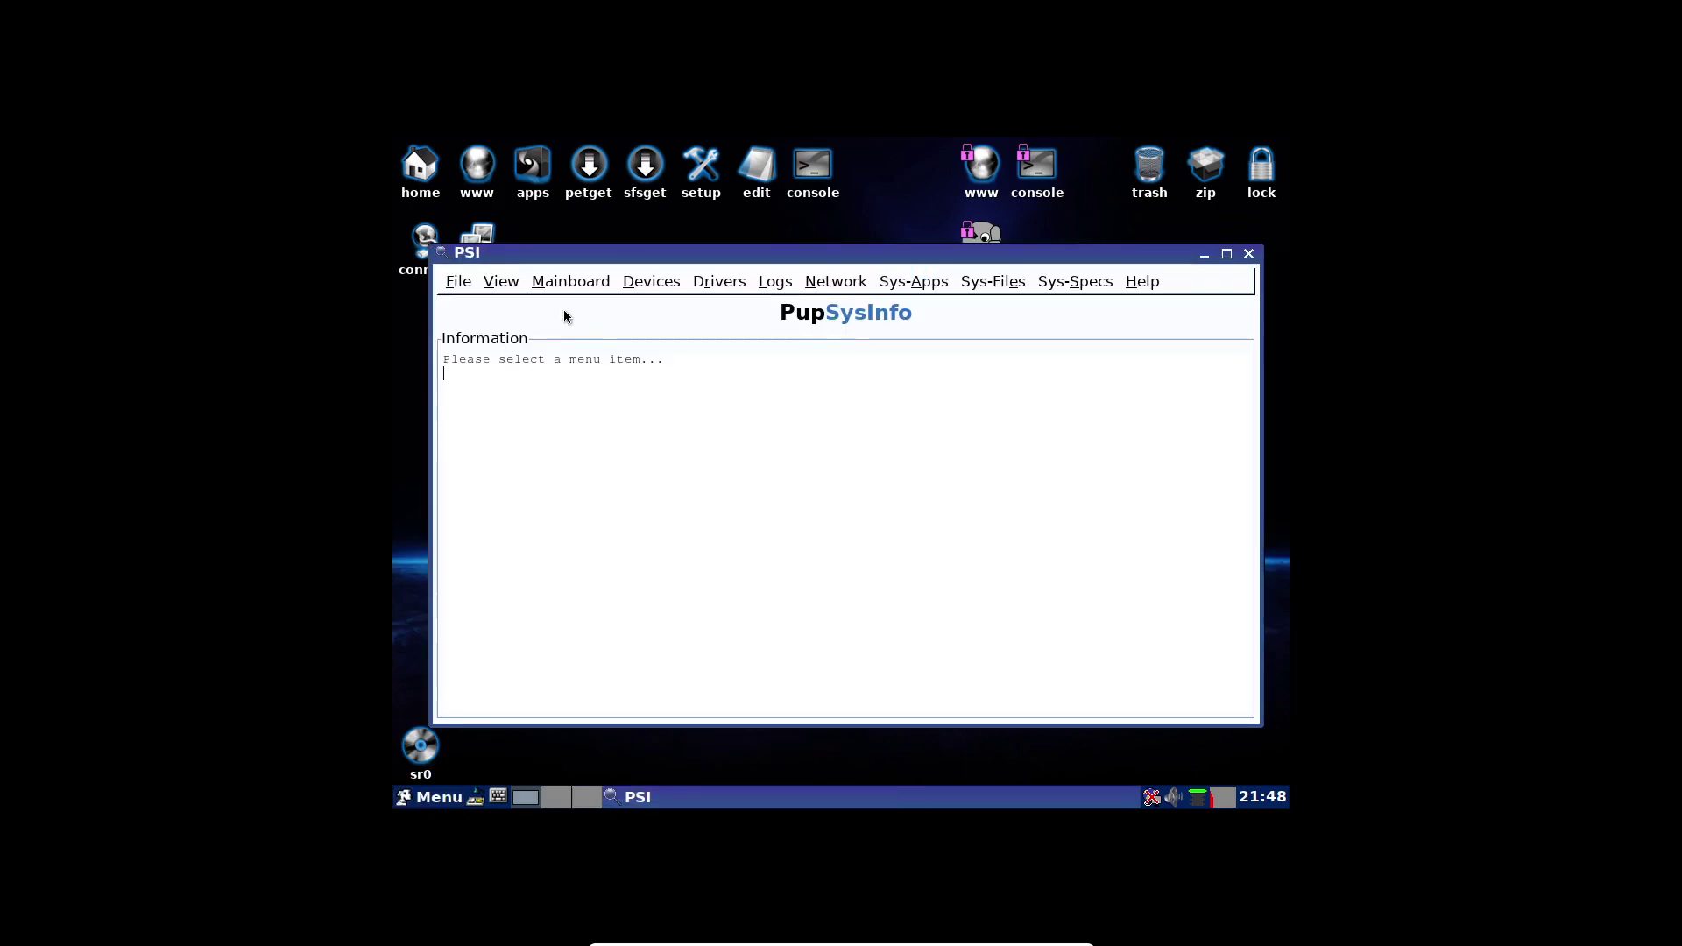
pyautogui.click(503, 285)
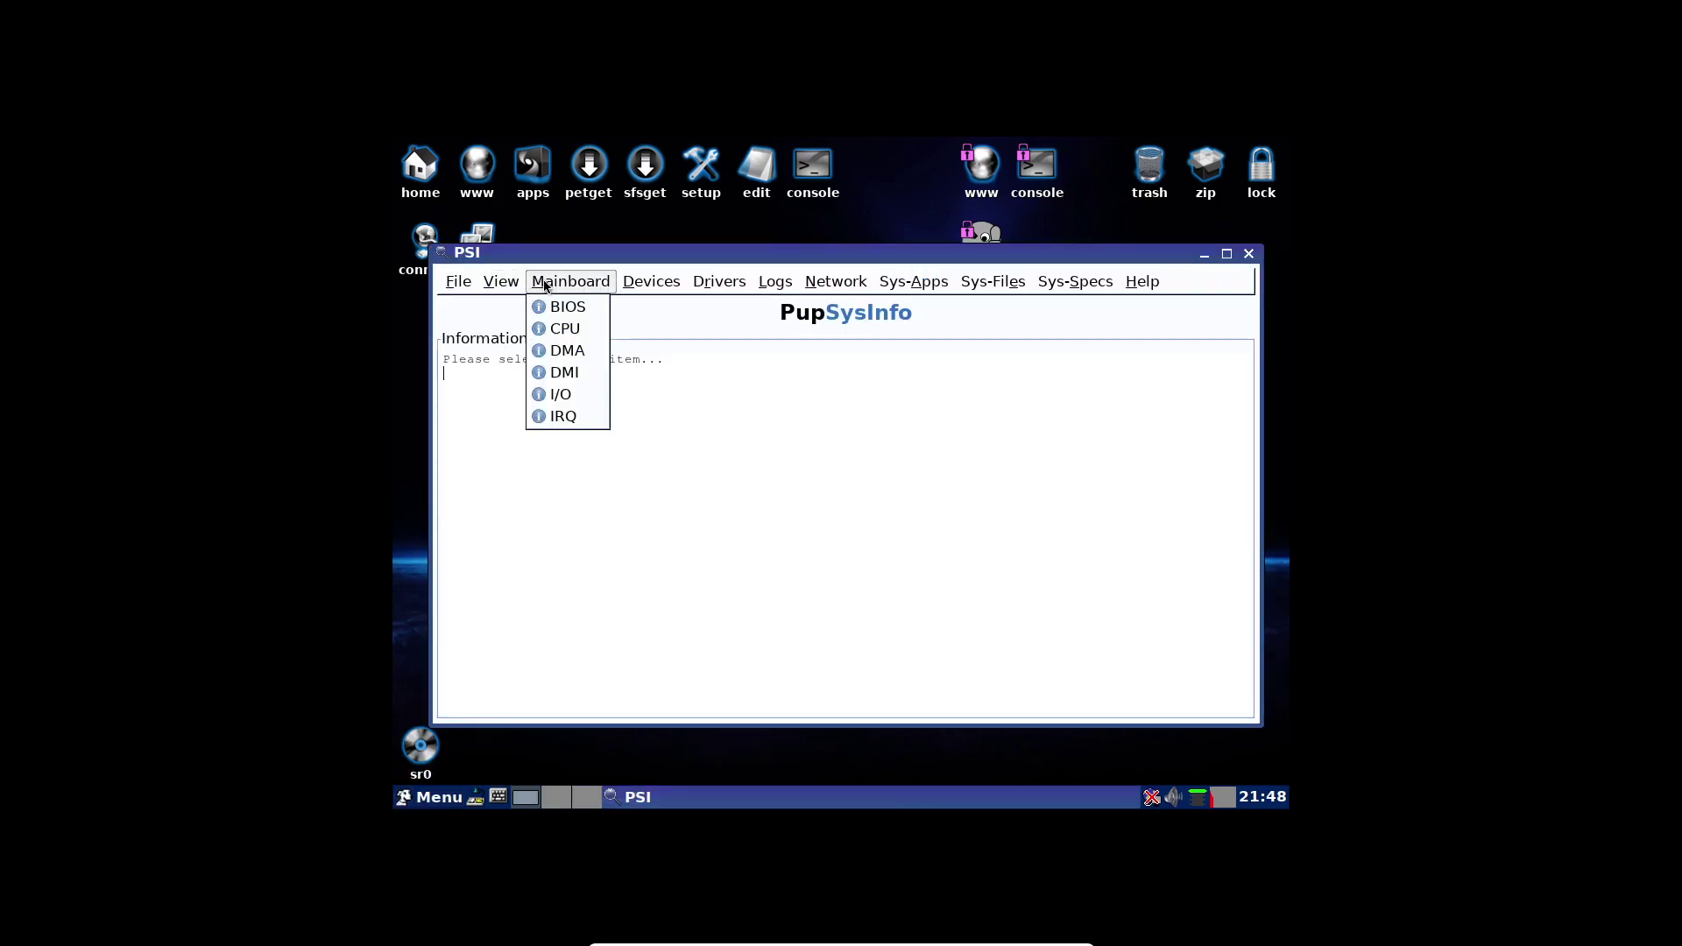
pyautogui.moveTo(1092, 287)
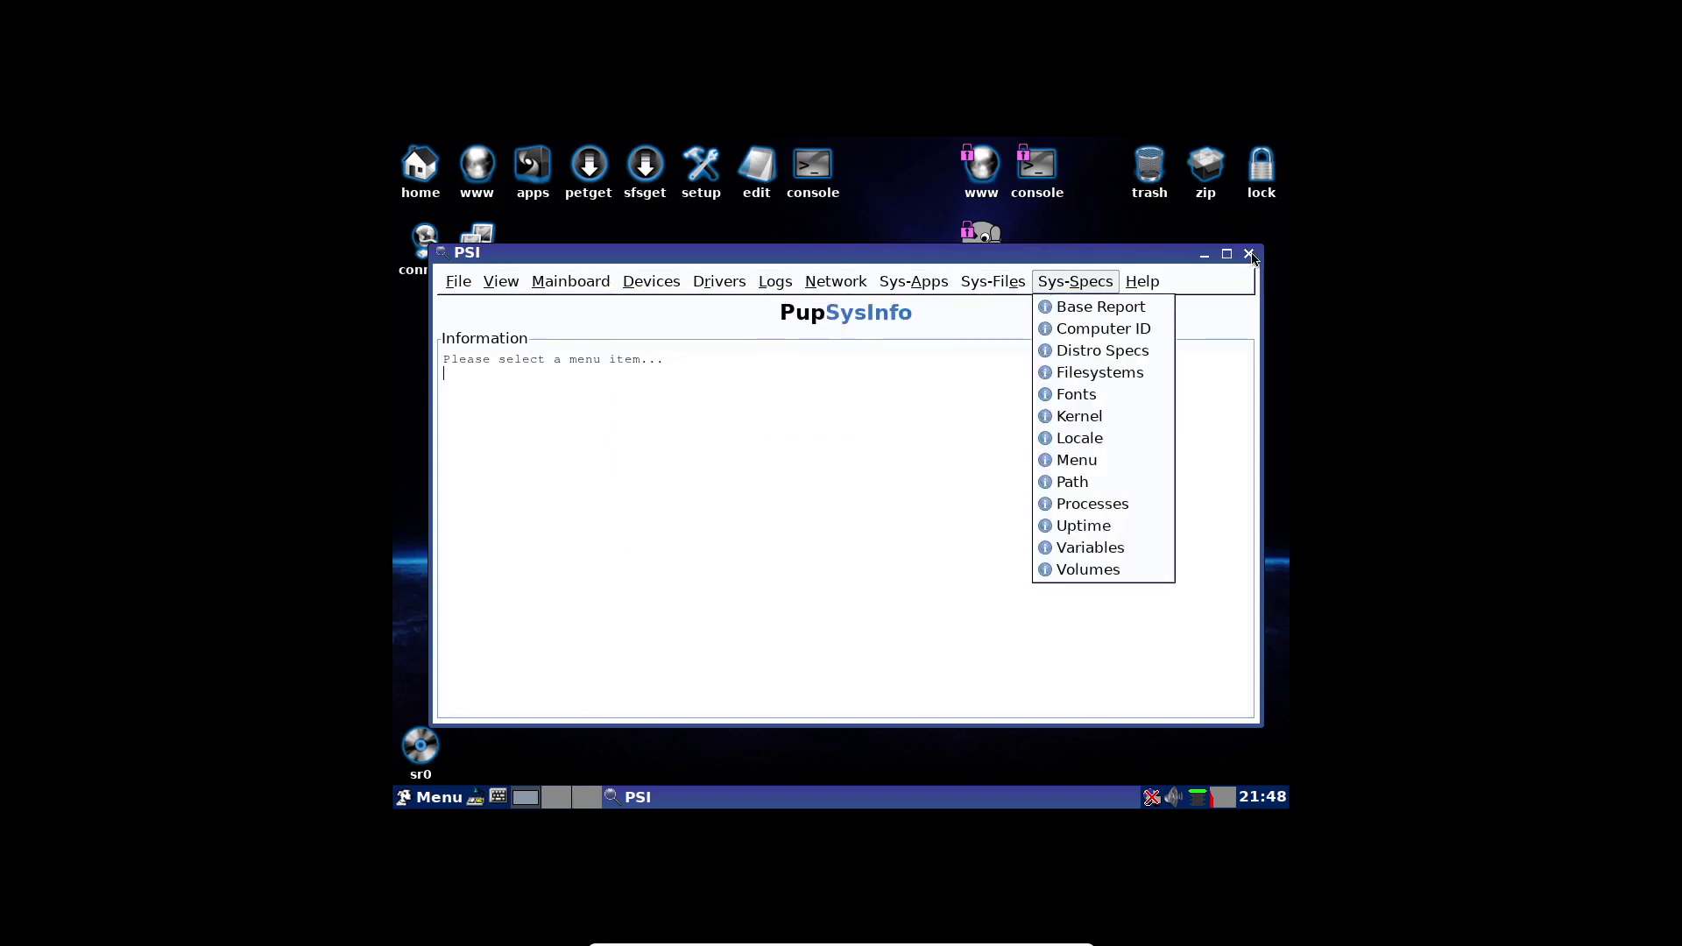
pyautogui.click(1093, 287)
pyautogui.click(1249, 254)
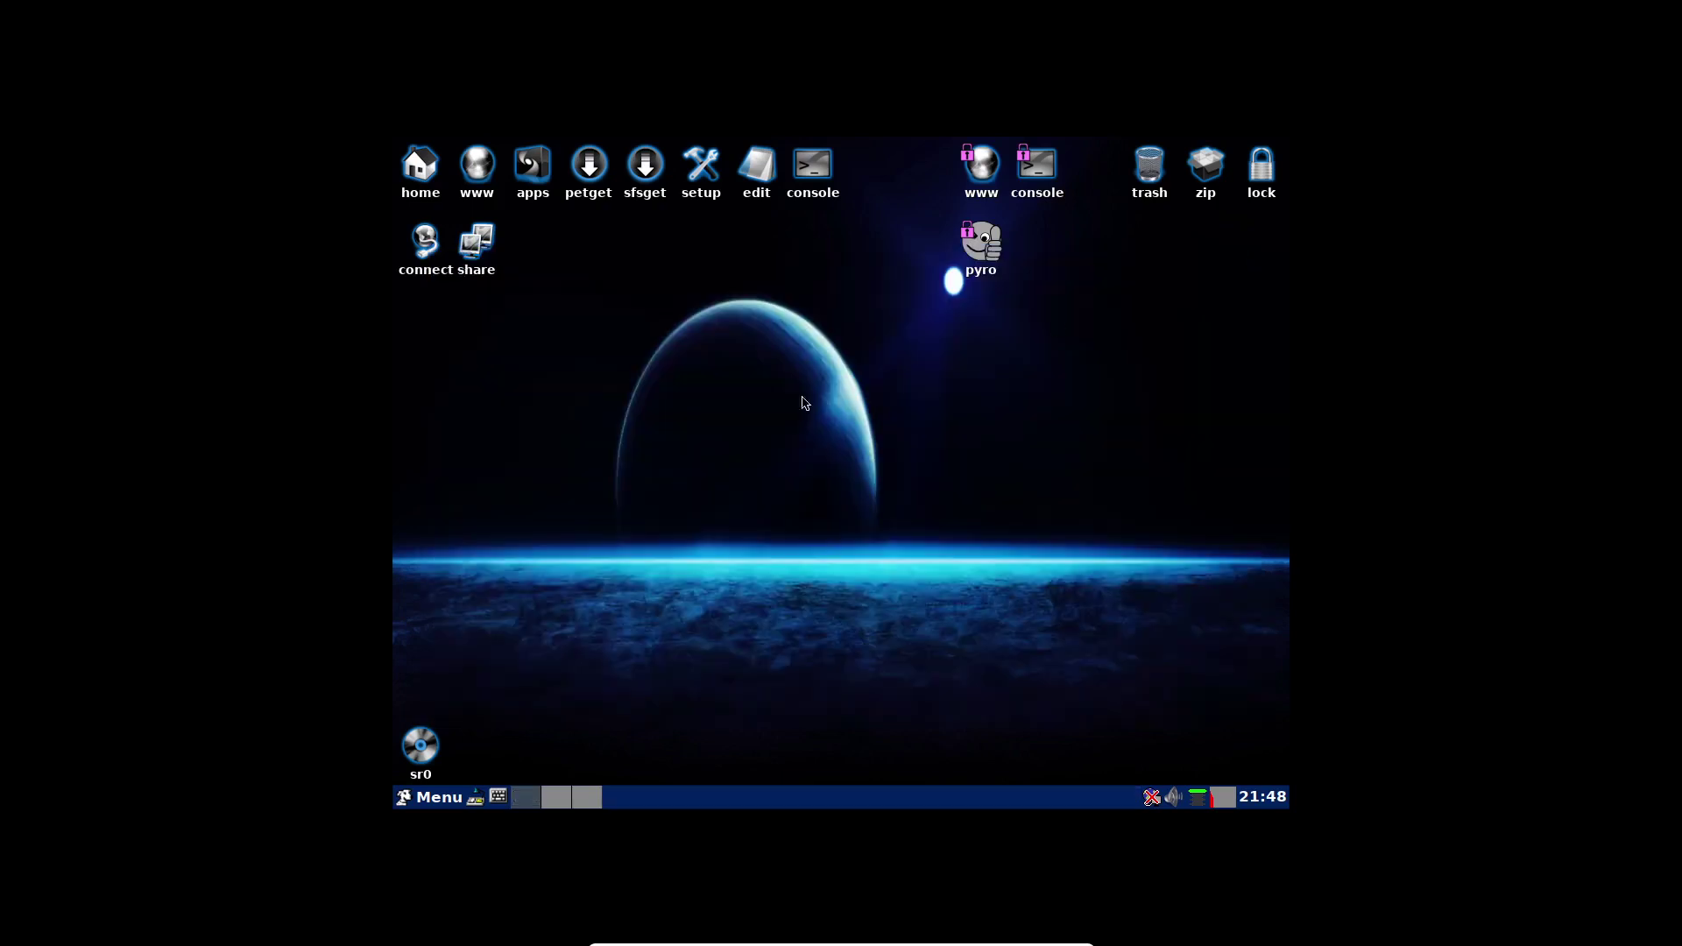
# Browse the Desktop, System, Setup and Utility application categories and launch the PupControl panel.
pyautogui.rightClick(676, 394)
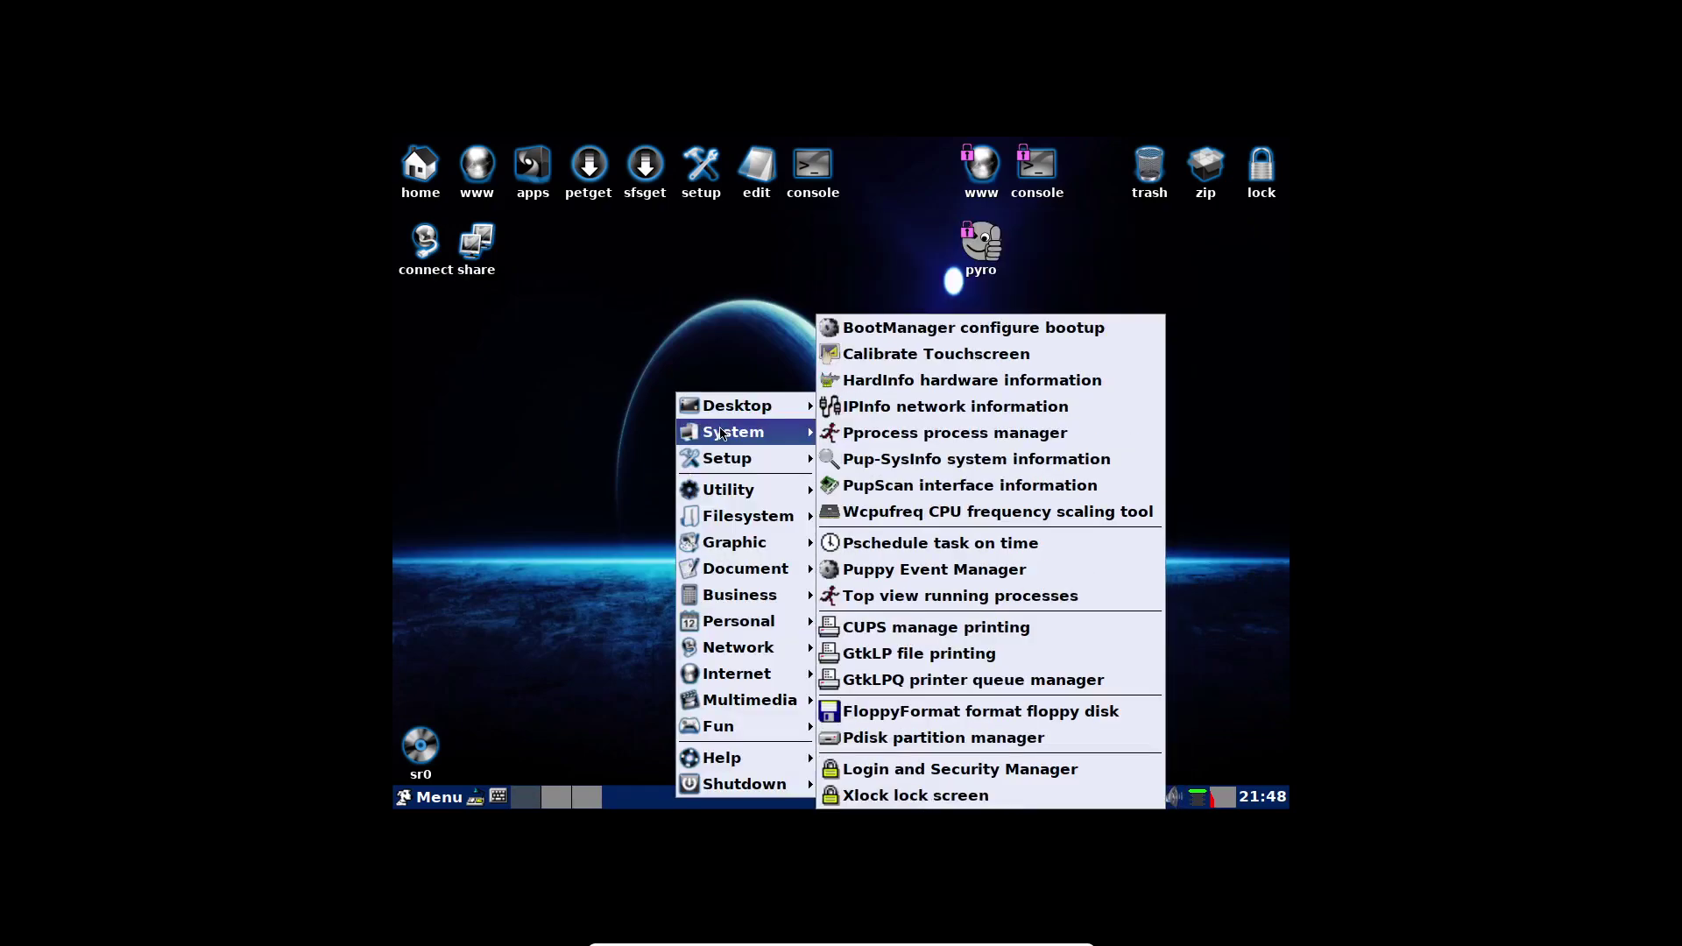
pyautogui.moveTo(733, 414)
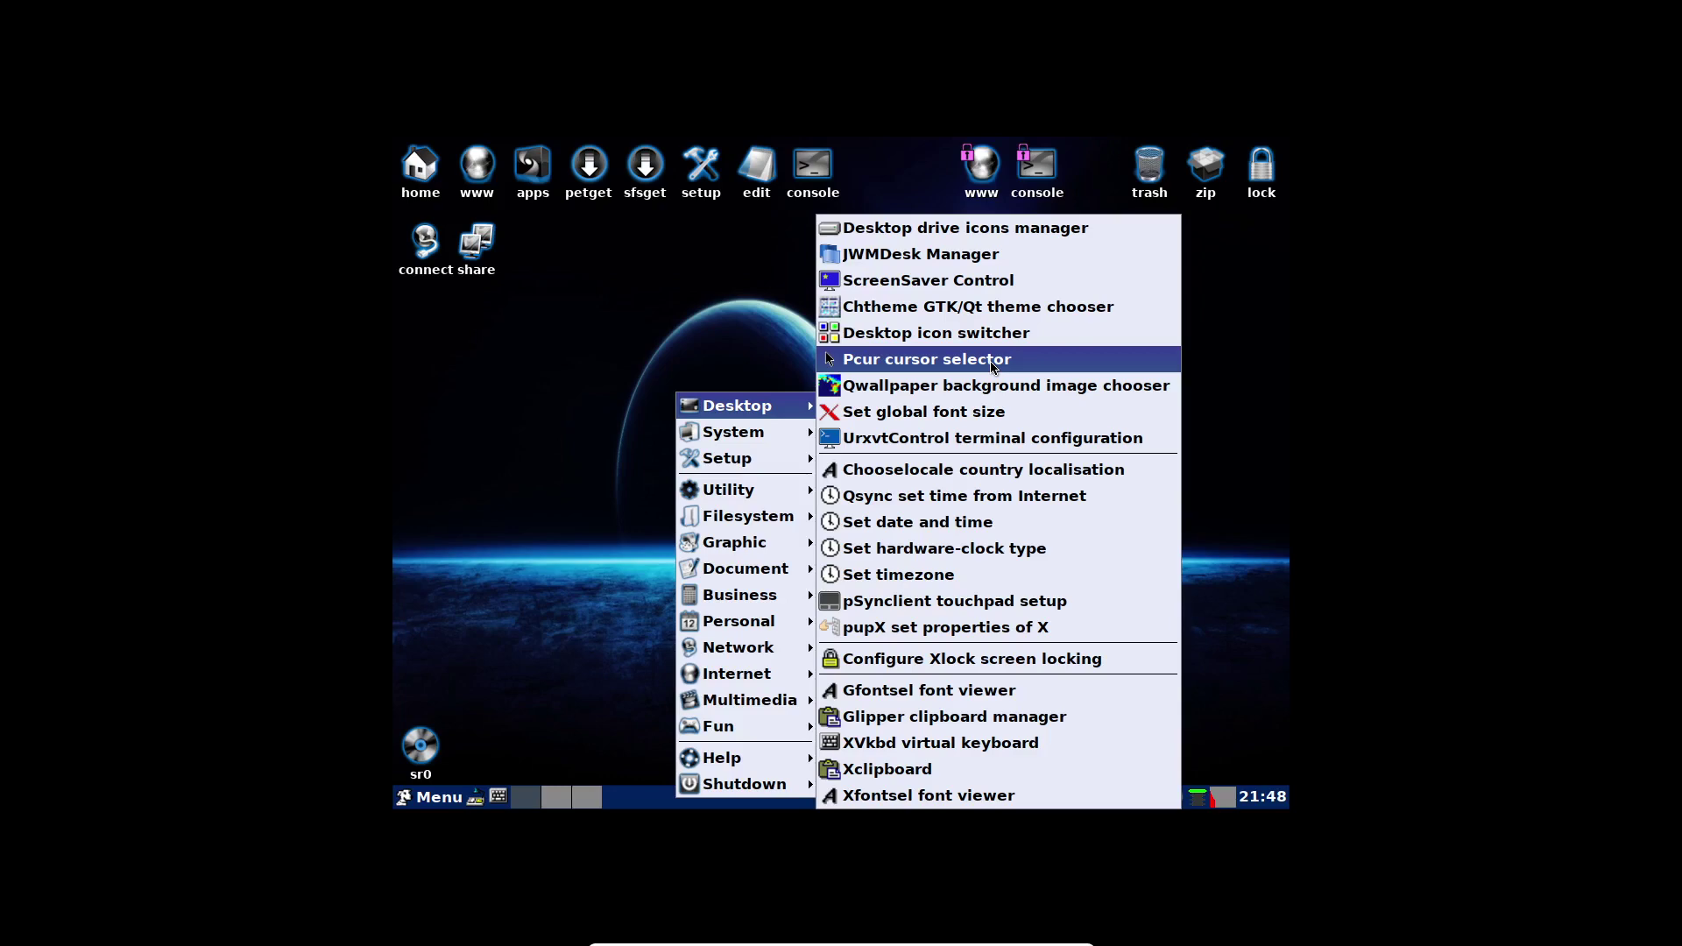
pyautogui.moveTo(793, 460)
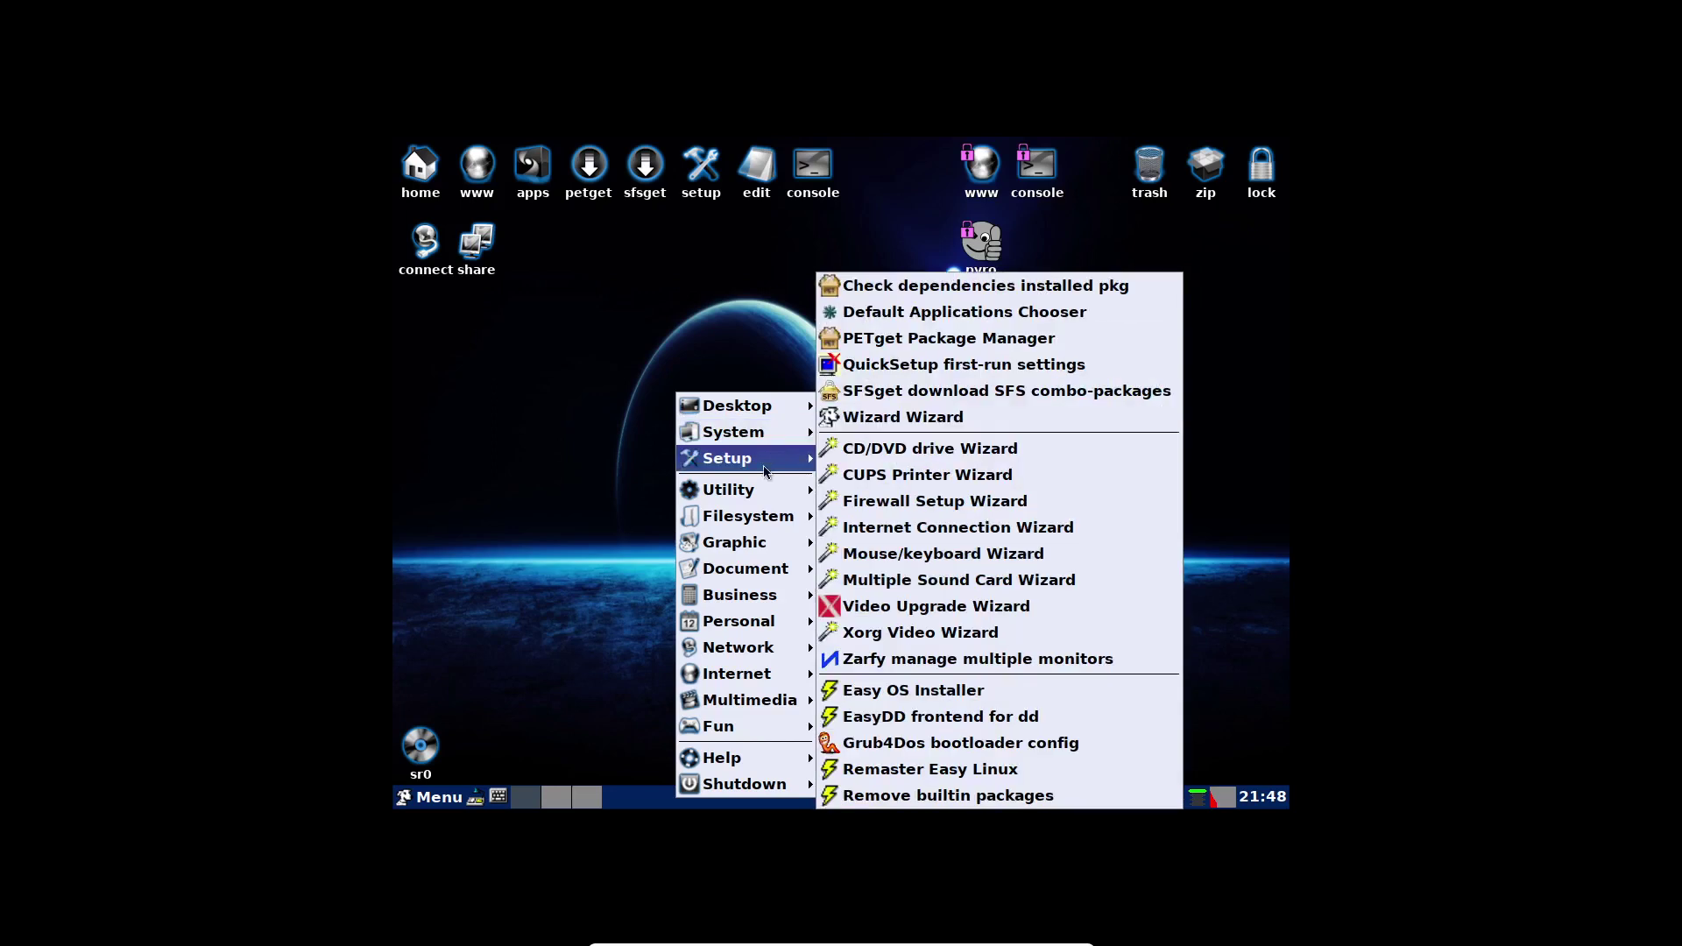
pyautogui.moveTo(761, 493)
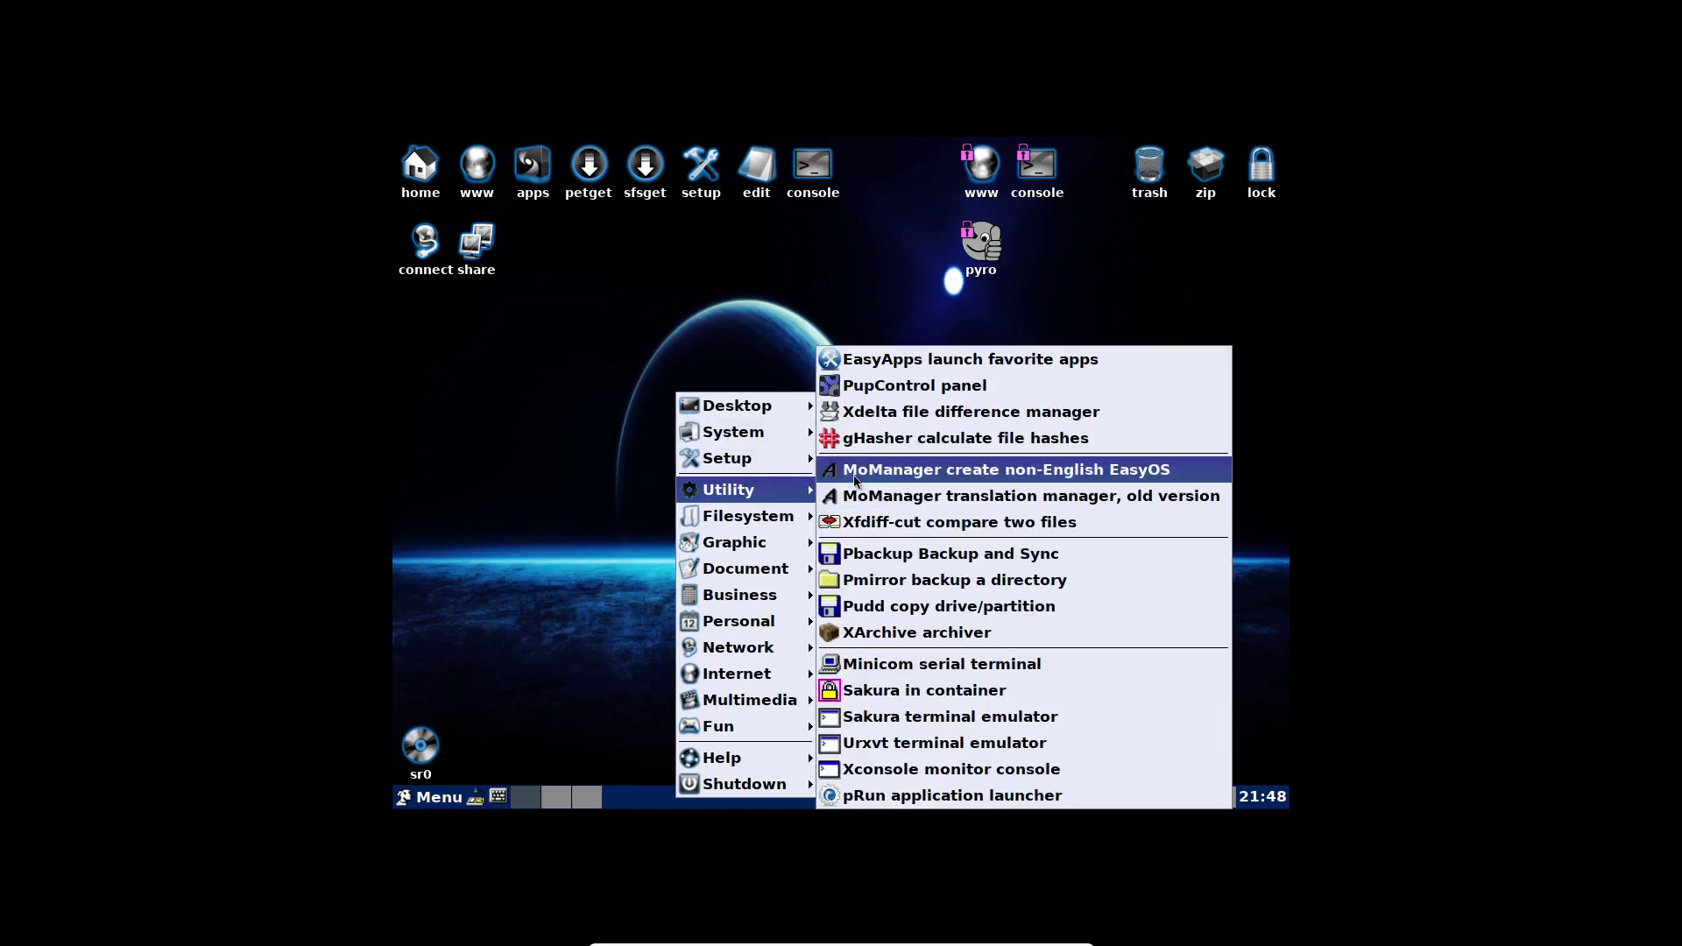
pyautogui.click(916, 387)
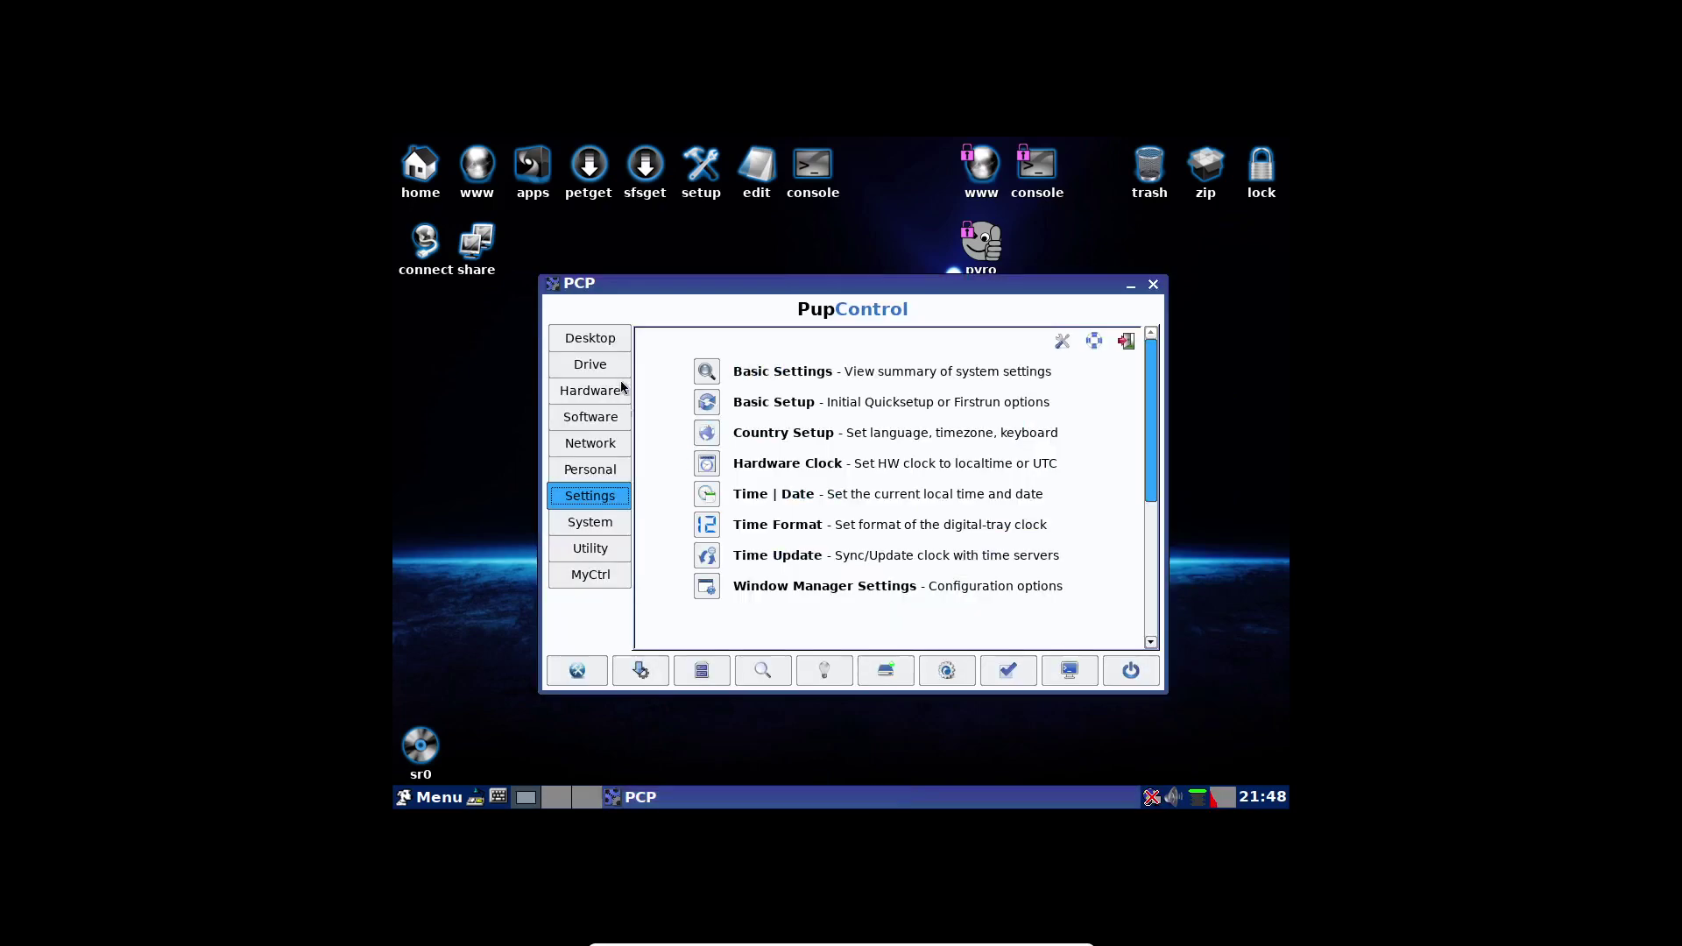
# Examine the Desktop, Settings and System option categories in PupControl.
pyautogui.click(615, 346)
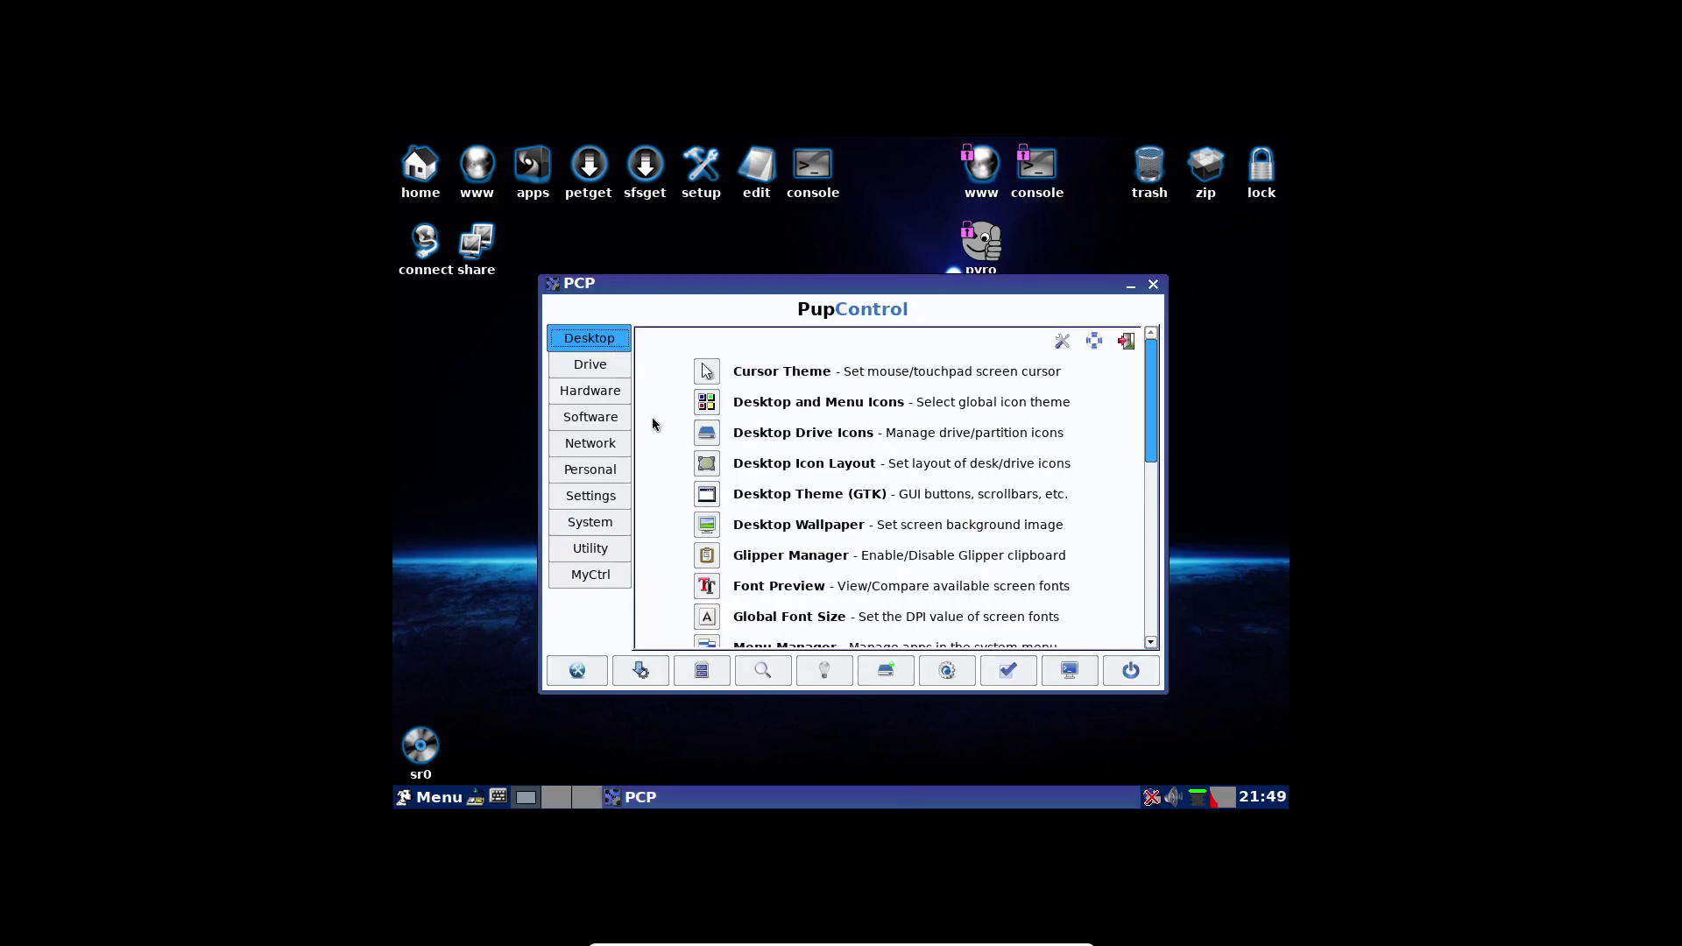
pyautogui.scroll(-5, 677, 489)
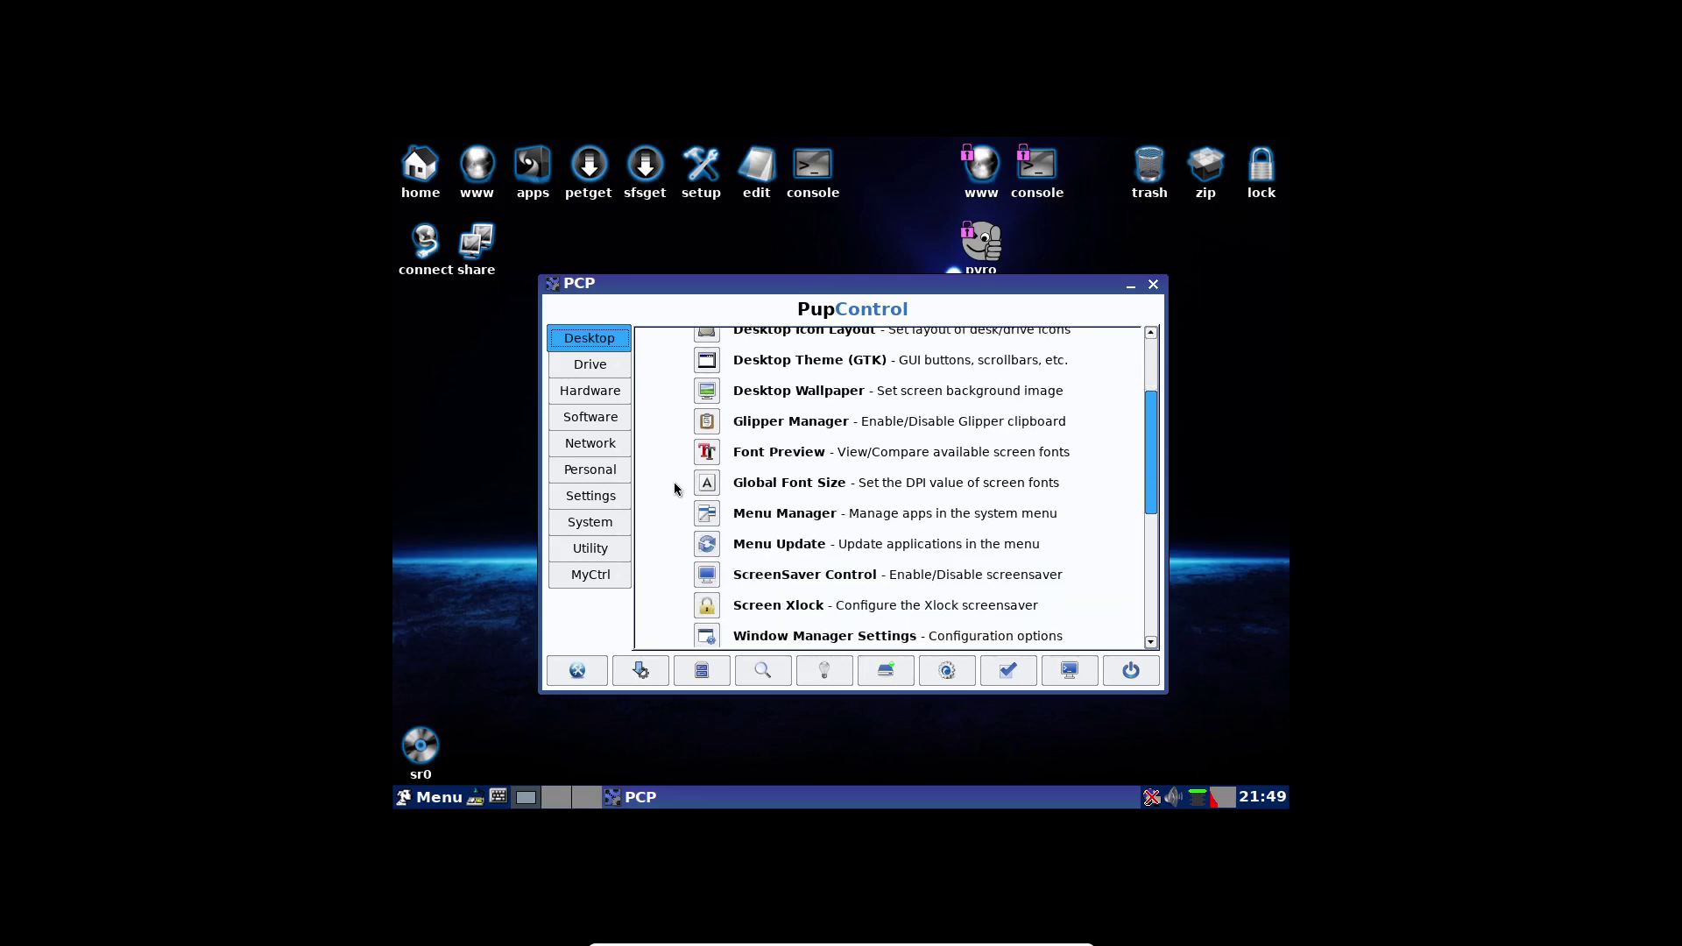
pyautogui.scroll(5, 677, 489)
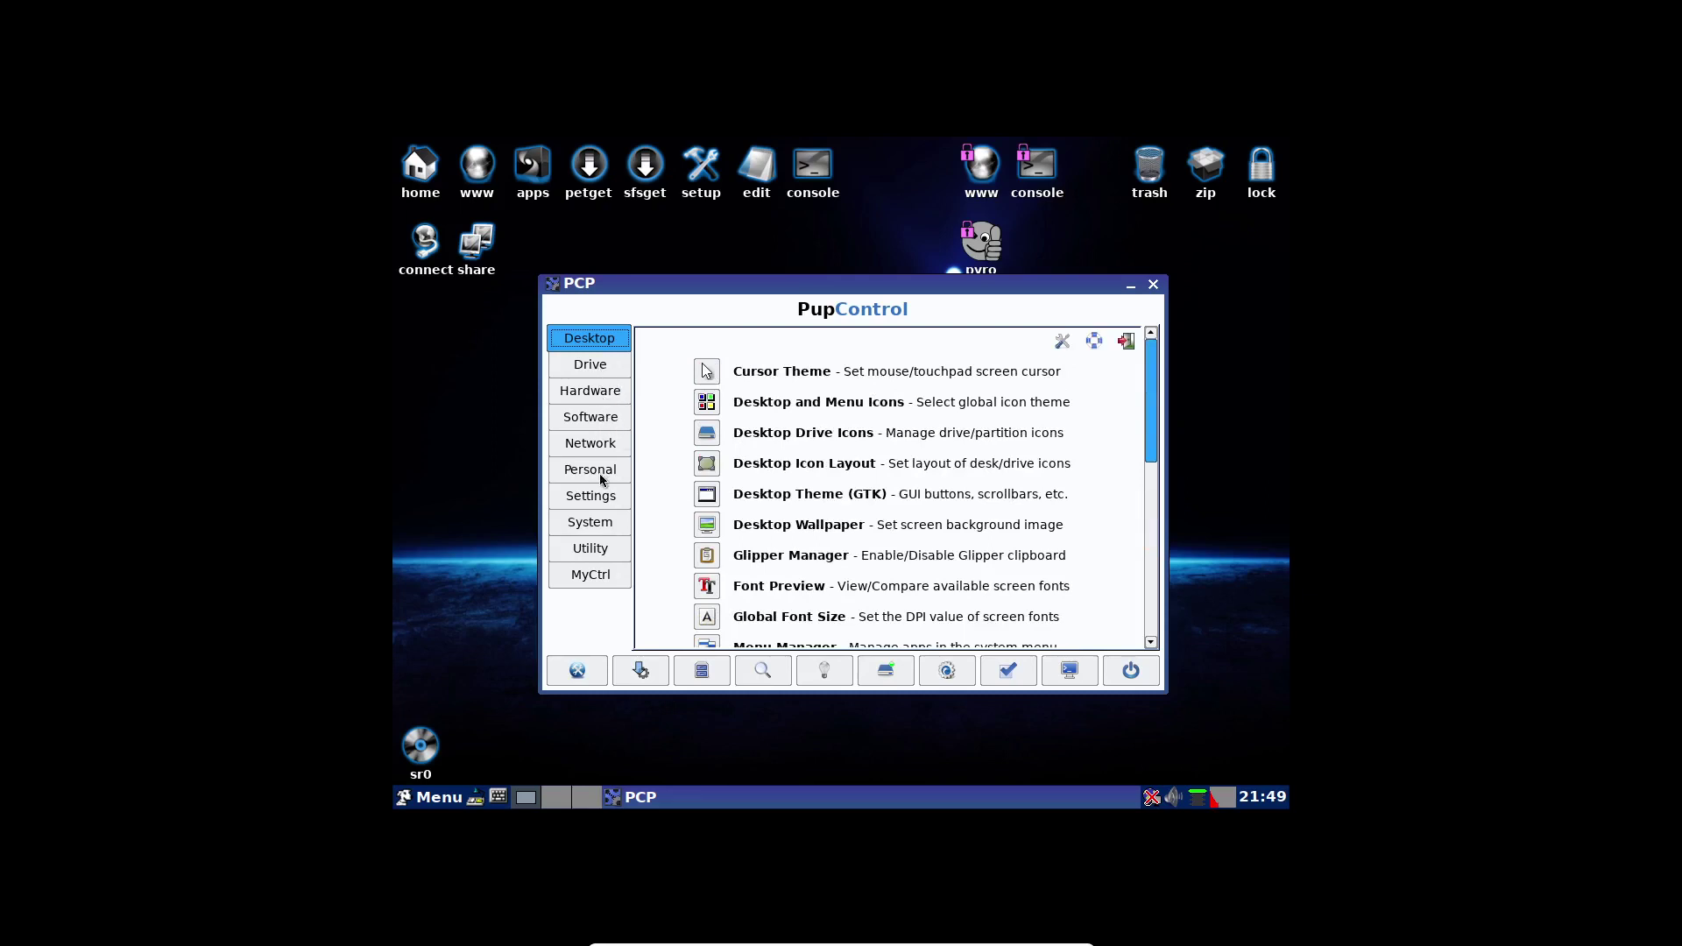
pyautogui.click(602, 506)
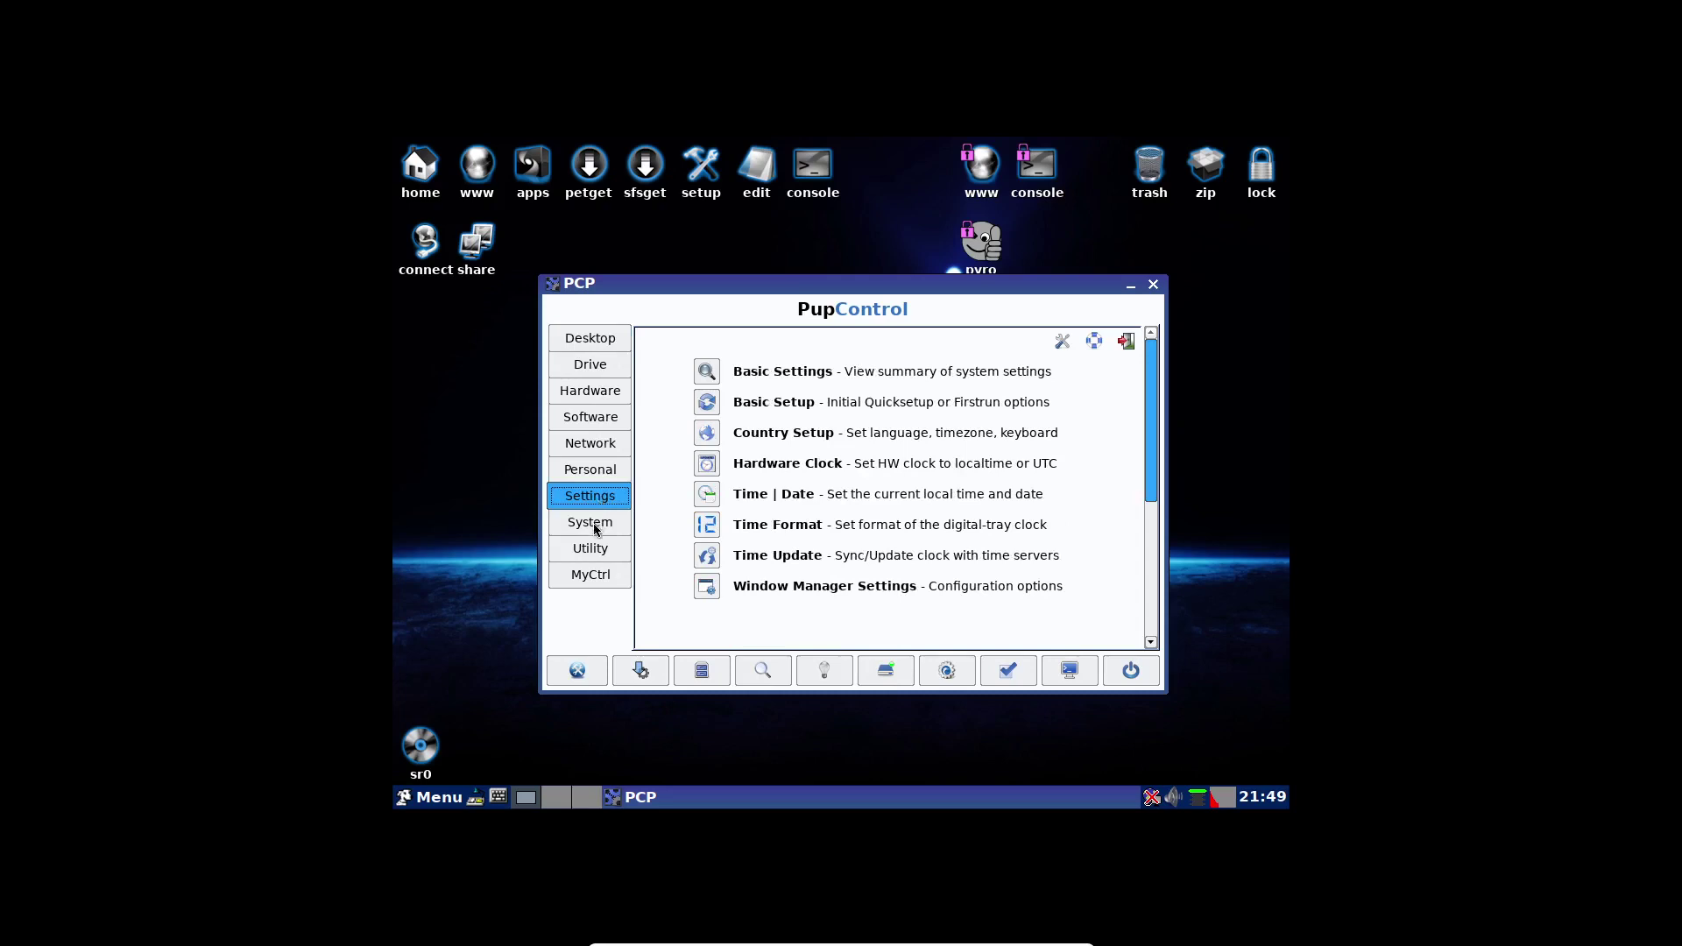
pyautogui.click(595, 528)
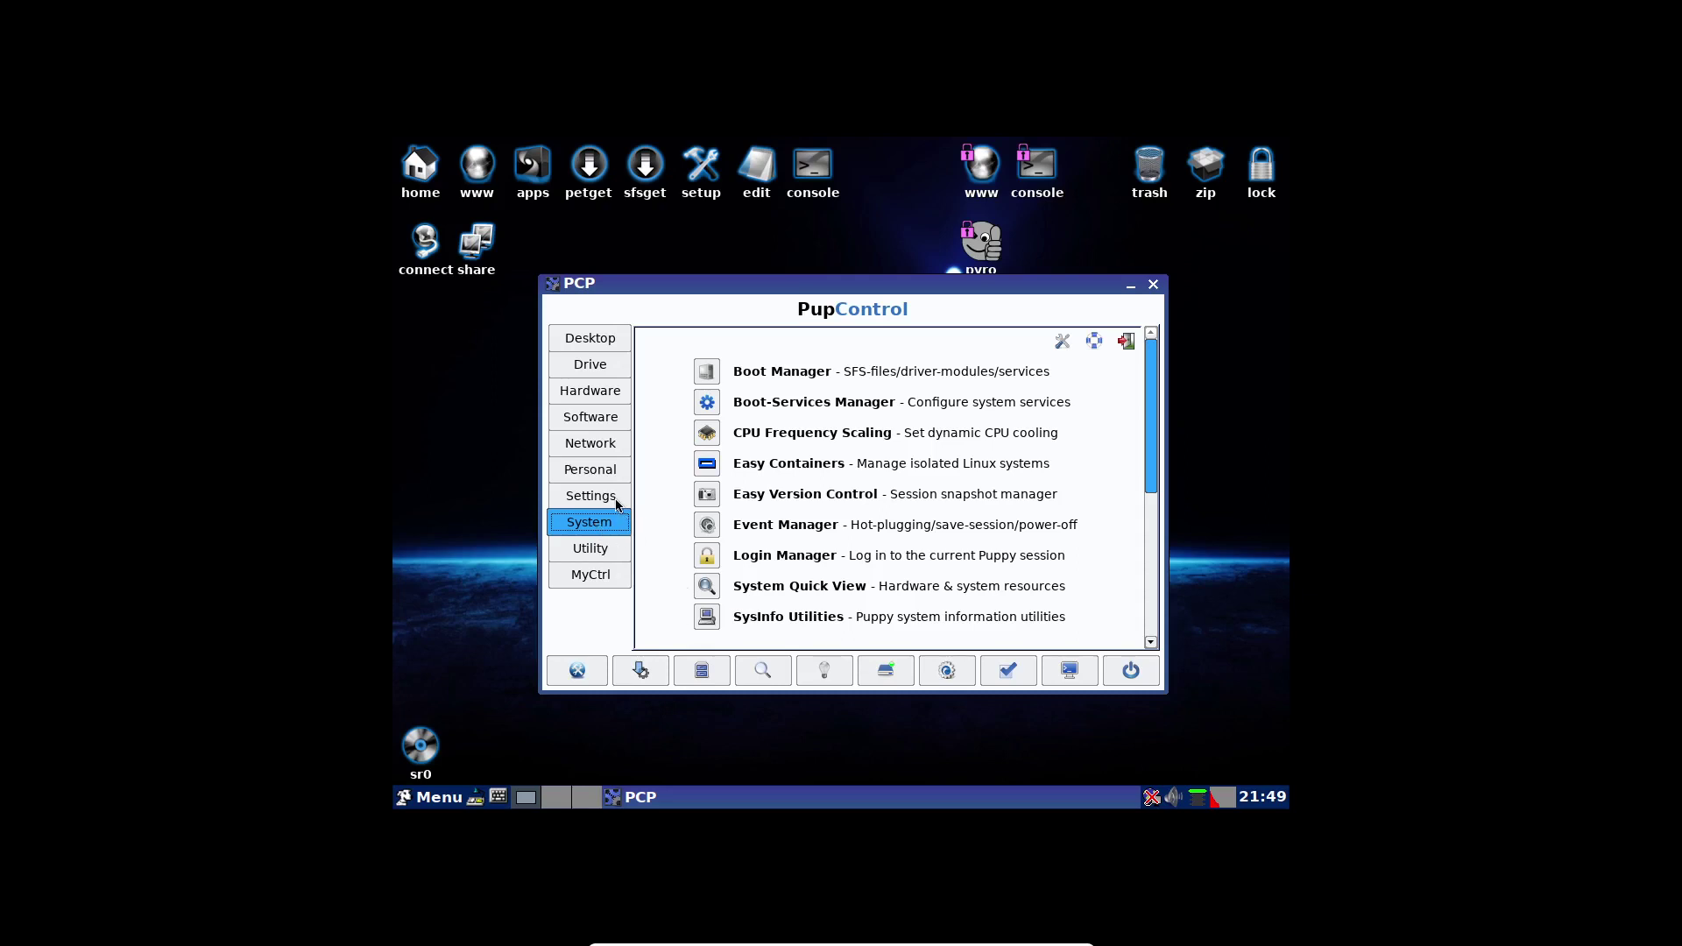
# Set the screen resolution to 1366x768 in the hardware Screen Setup and apply it.
pyautogui.click(612, 393)
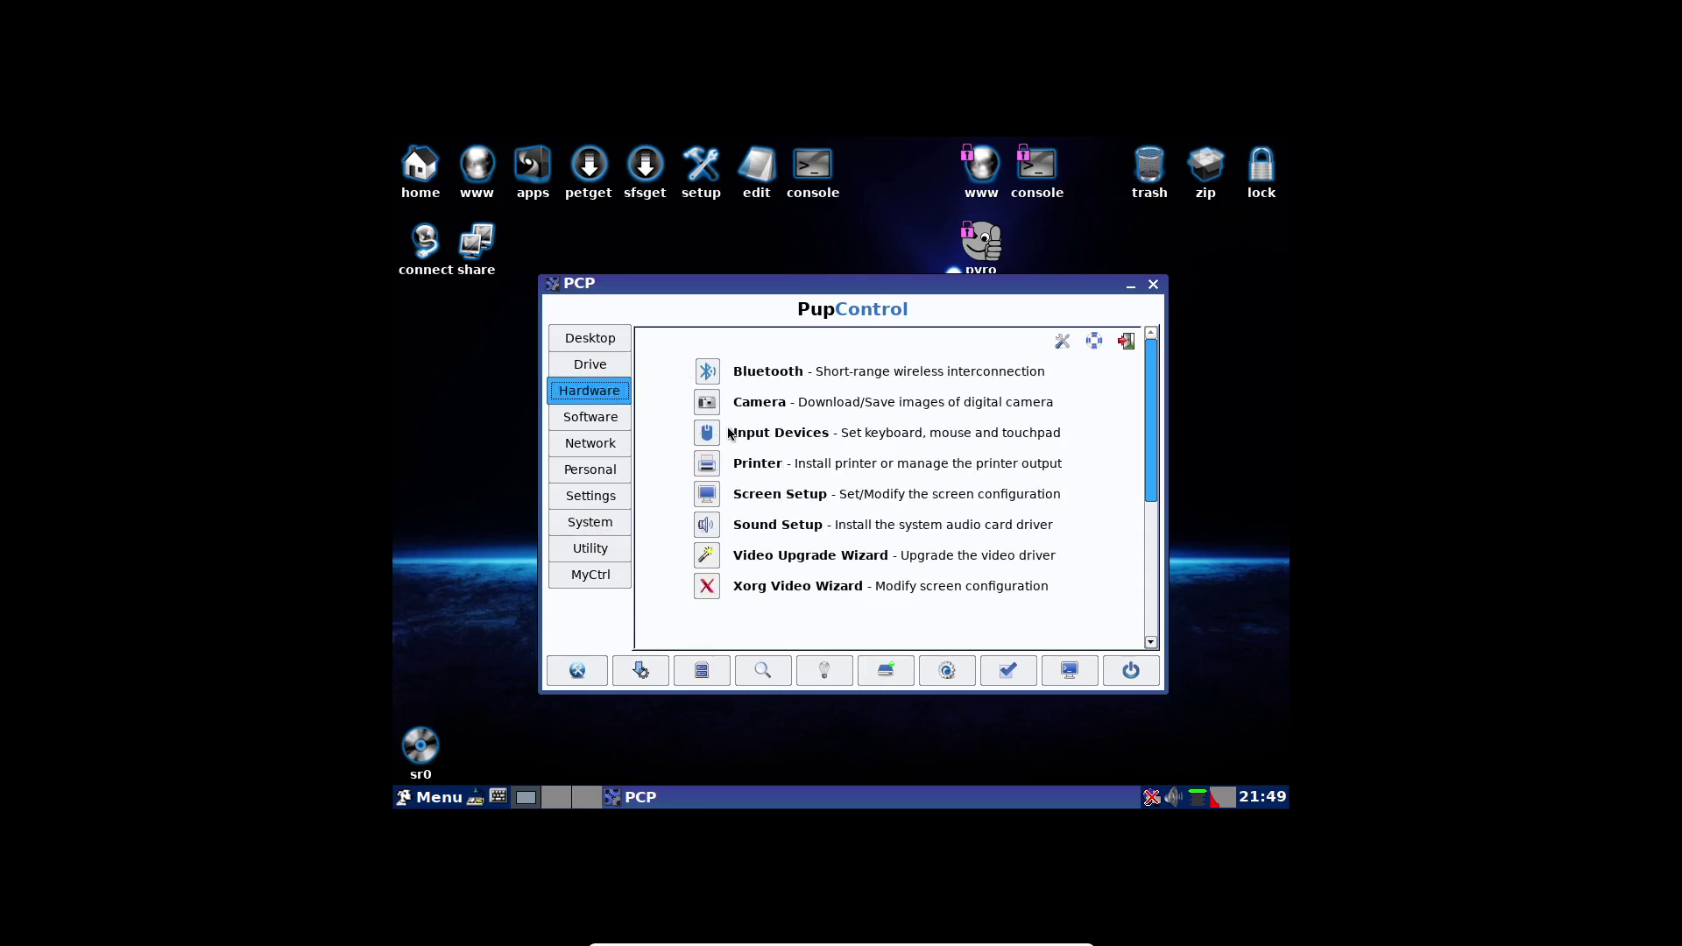
pyautogui.click(715, 501)
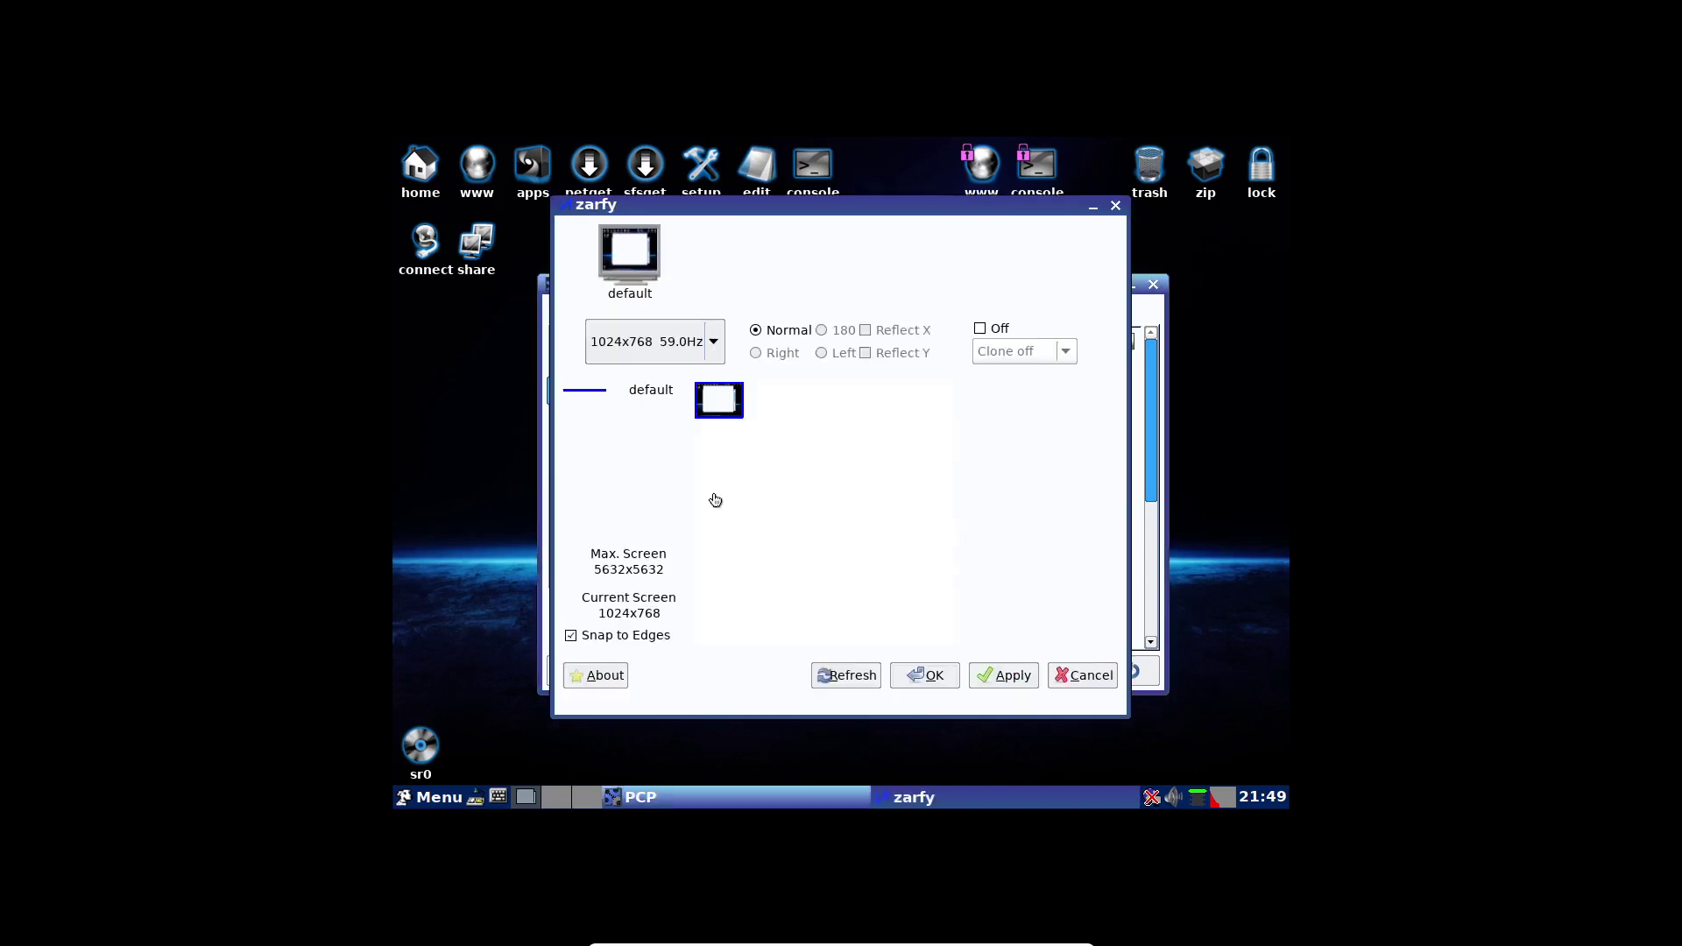
pyautogui.click(715, 349)
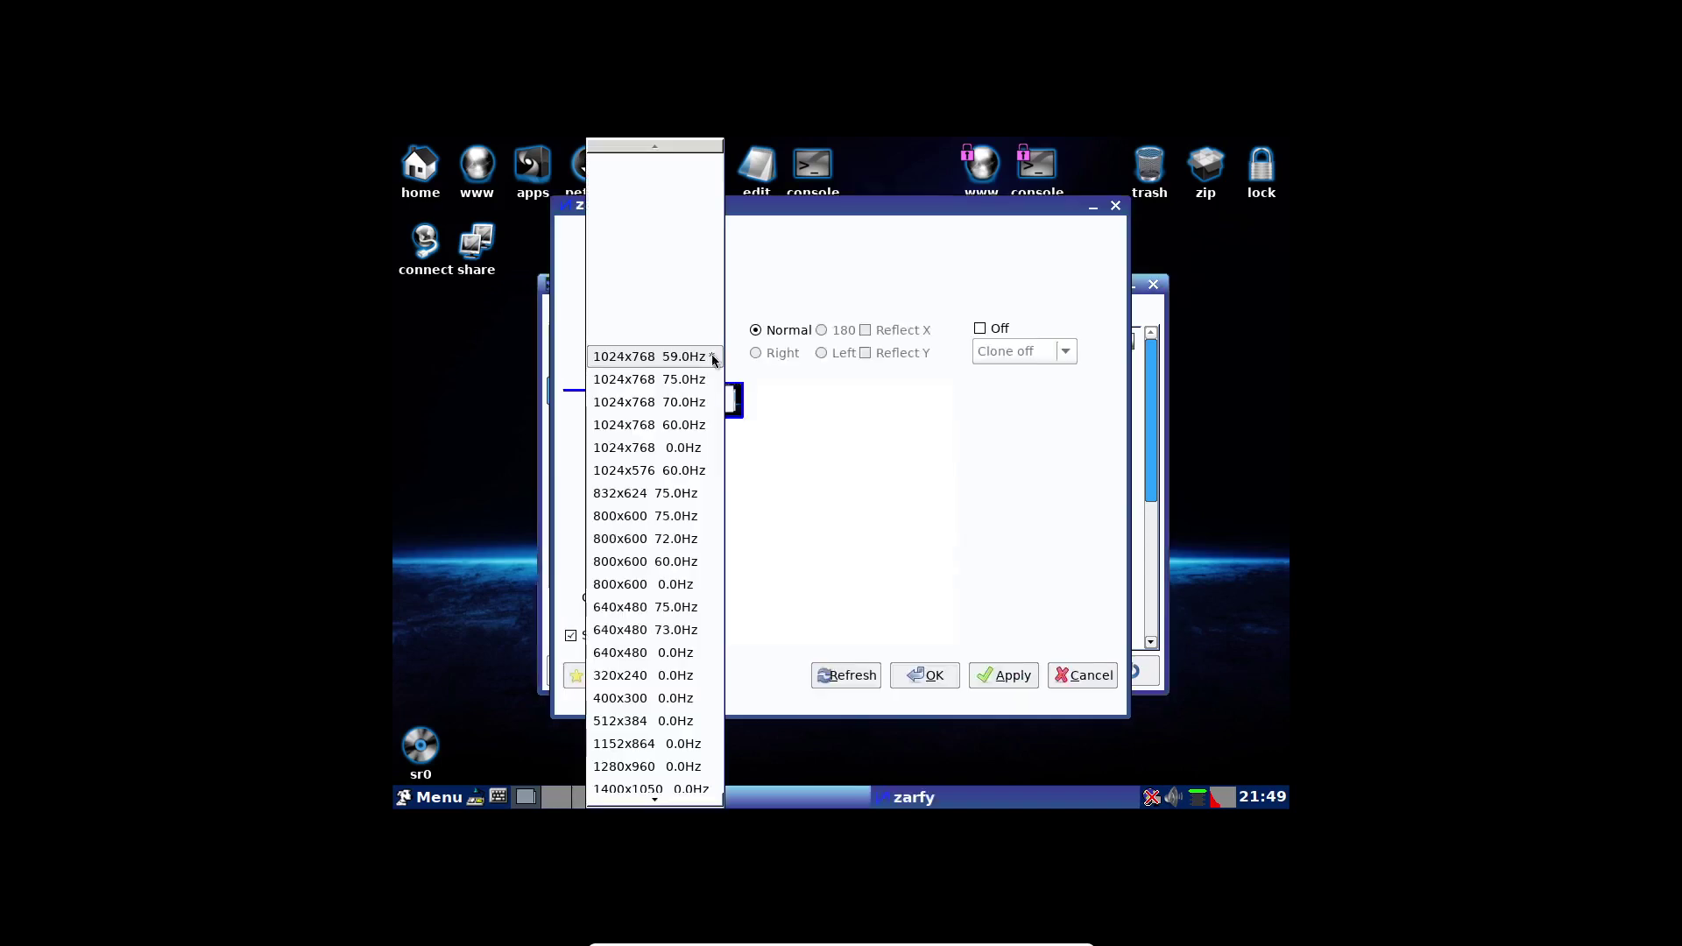
pyautogui.scroll(-8, 685, 671)
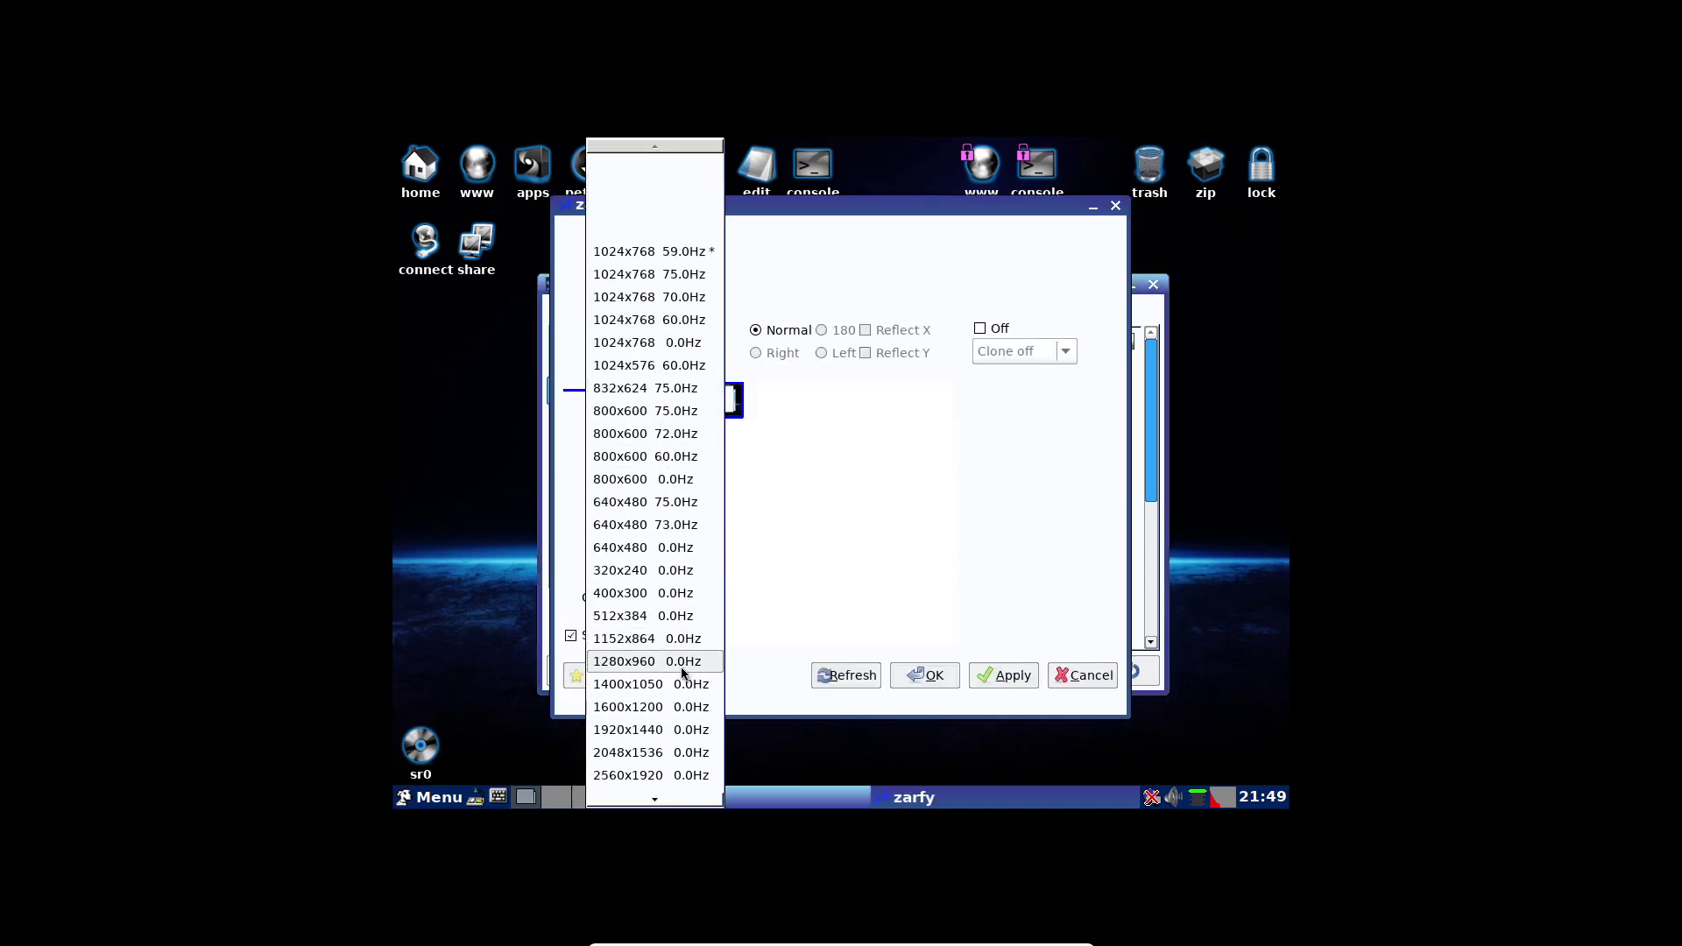
pyautogui.scroll(-5, 683, 672)
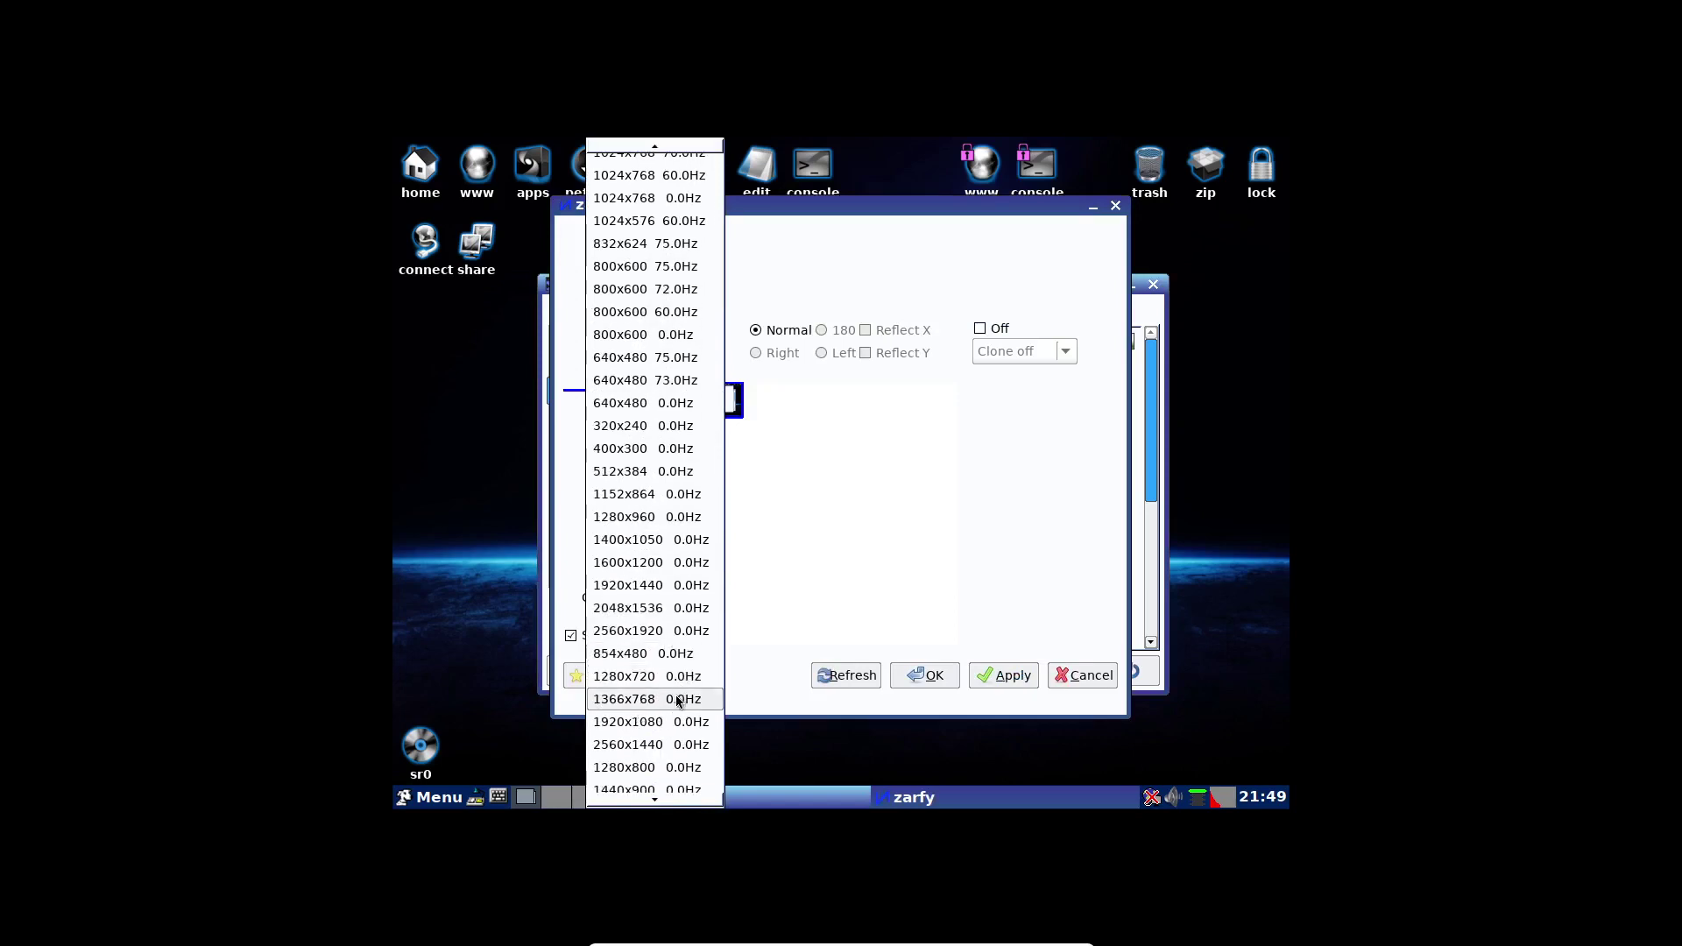
pyautogui.click(675, 698)
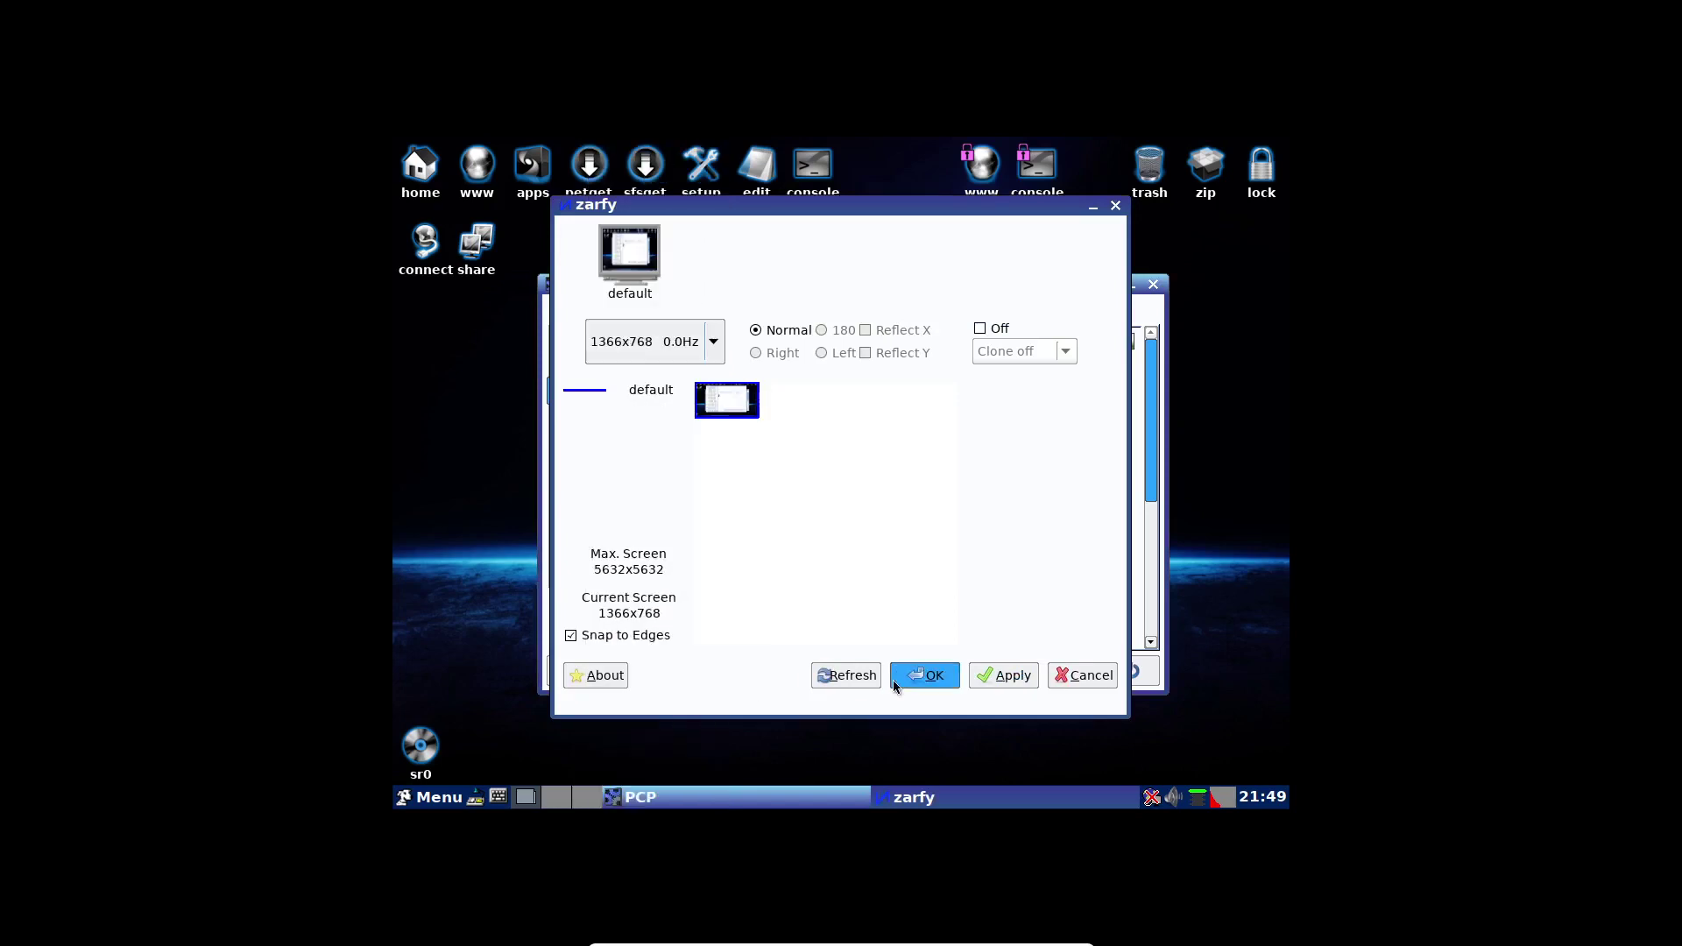
pyautogui.click(979, 680)
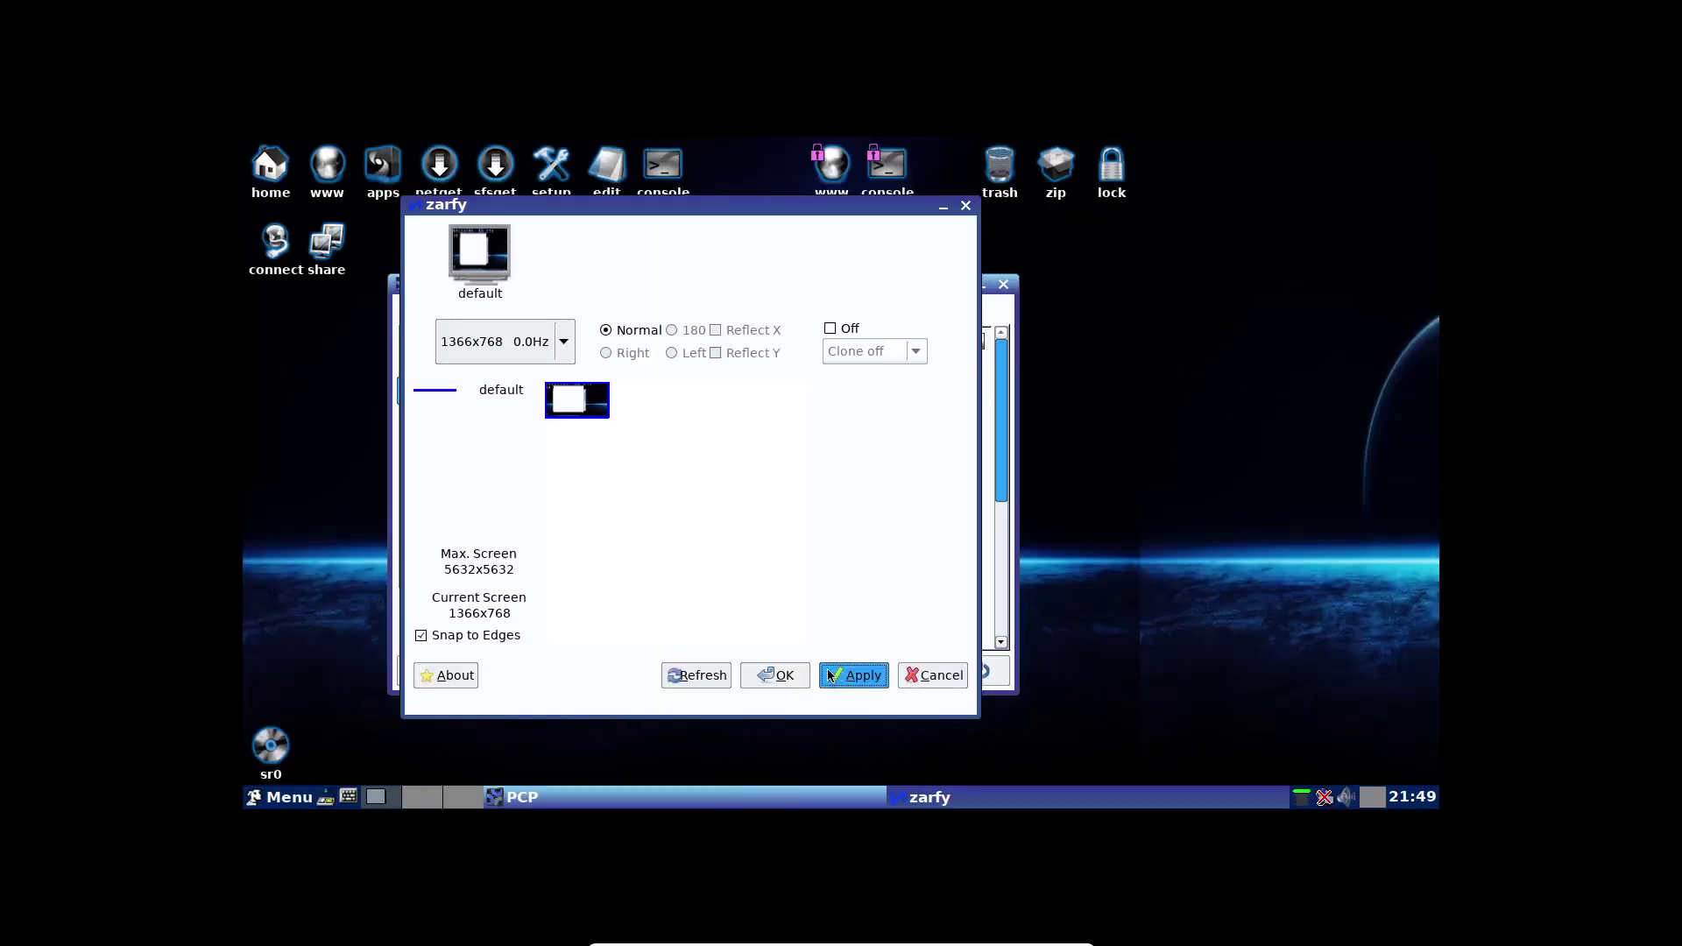
pyautogui.click(782, 674)
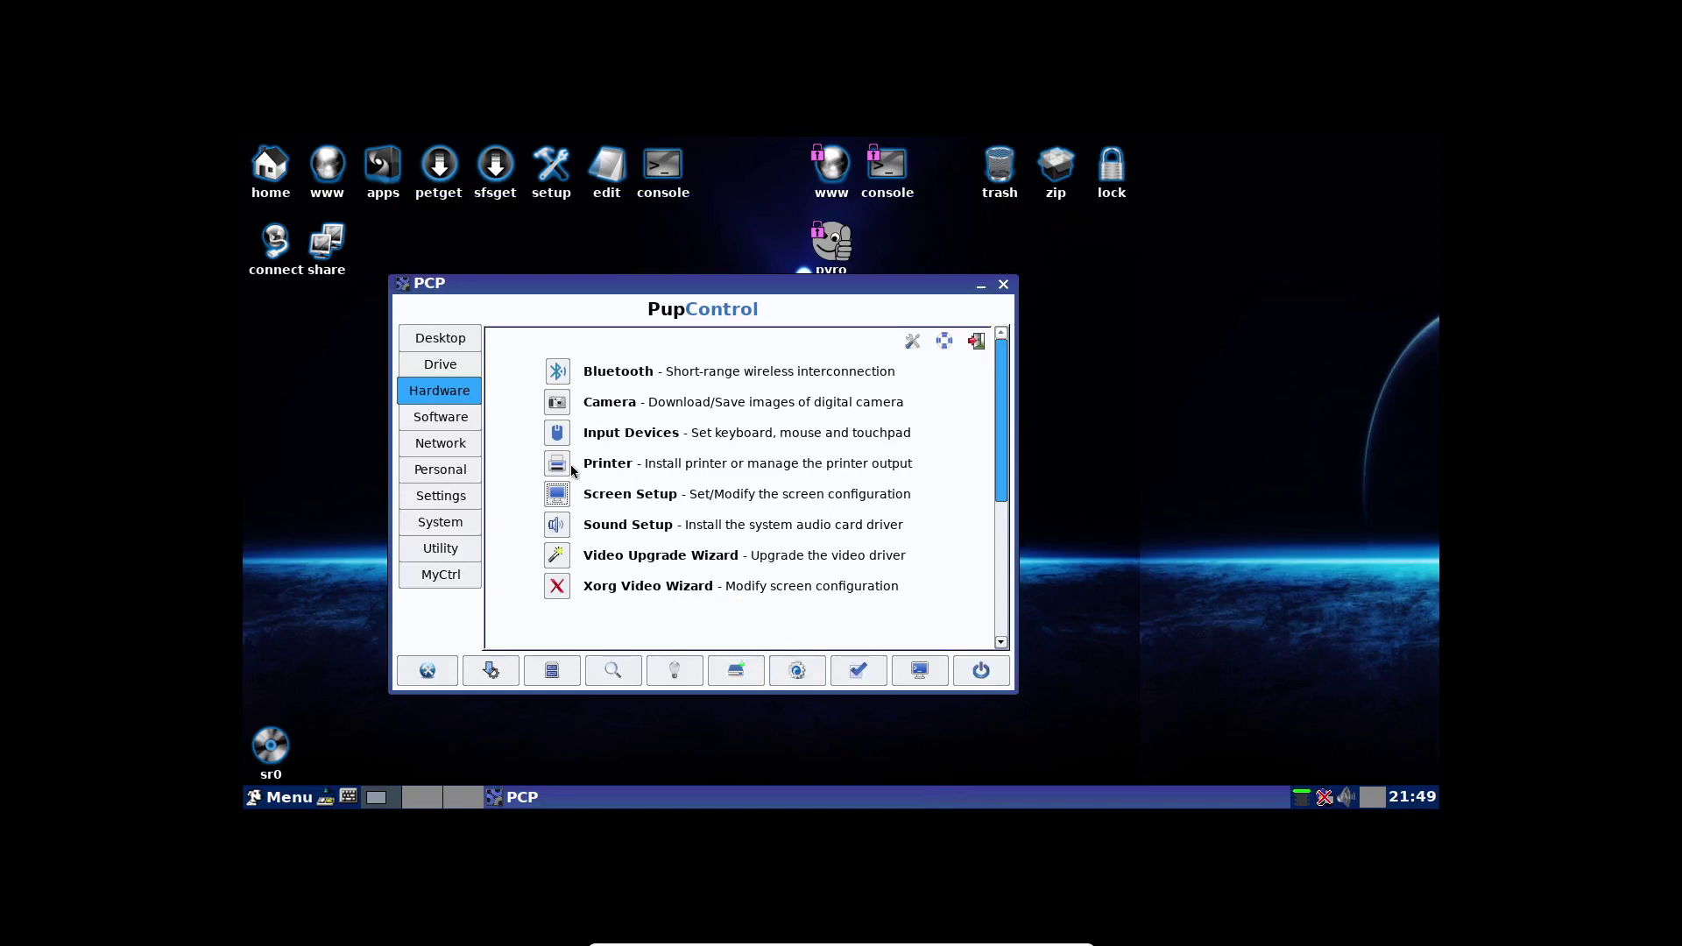
# Reopen the hardware Screen Setup, look through the list of available screen resolutions, and confirm the dialog to close it.
pyautogui.click(566, 501)
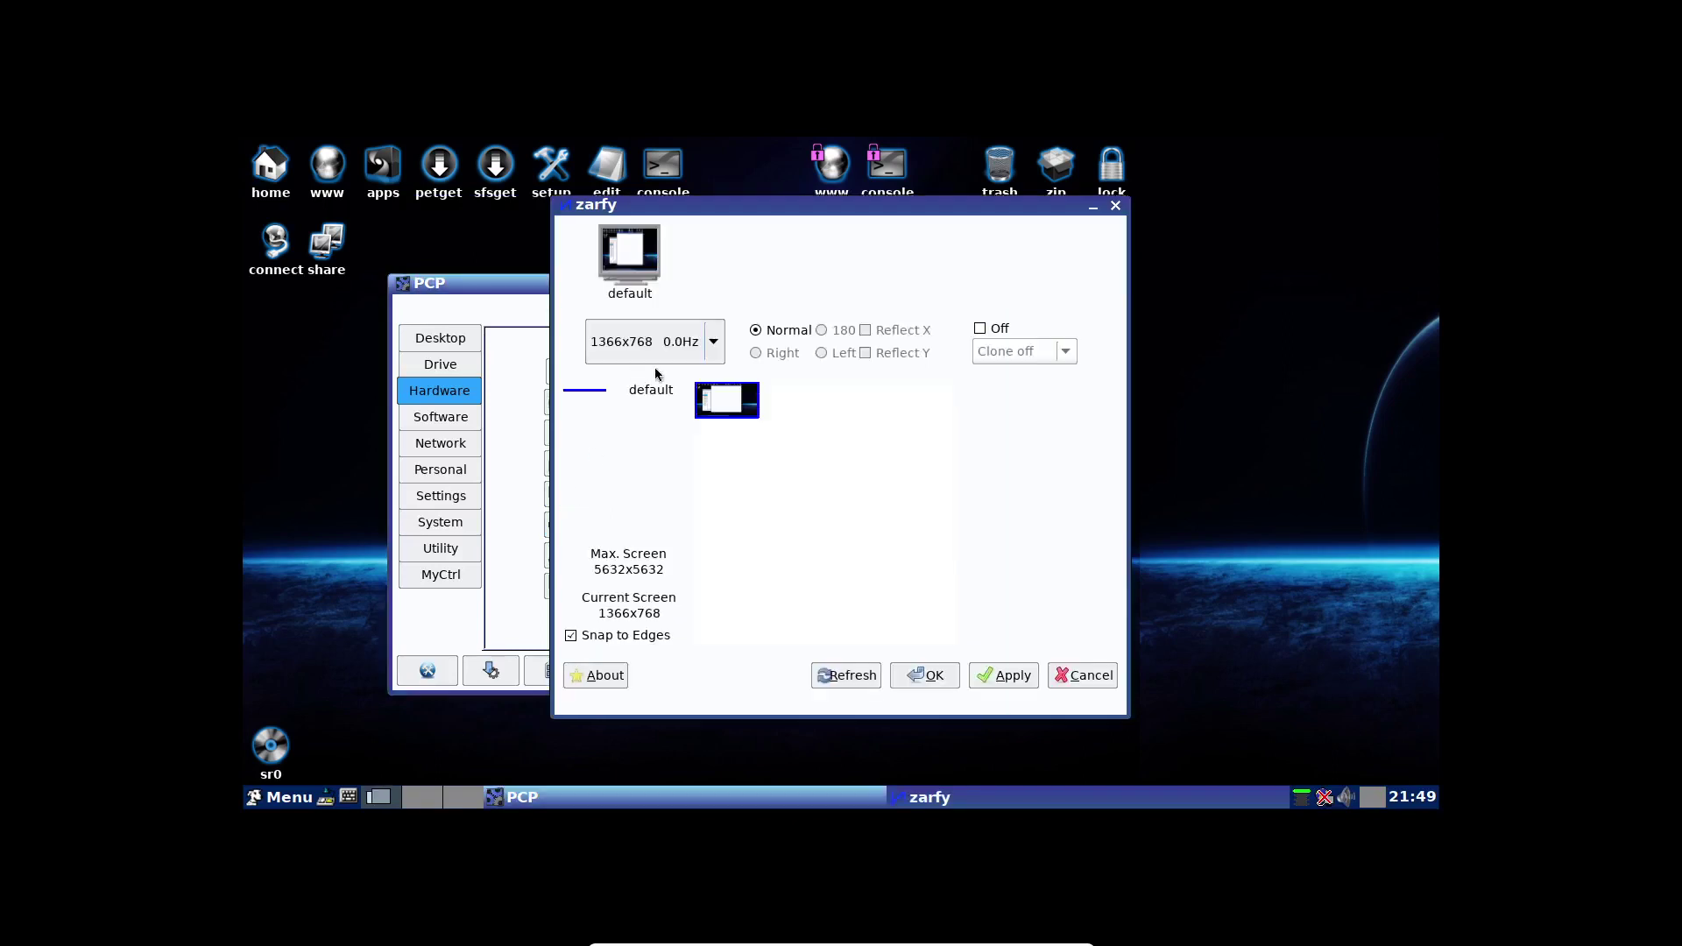
pyautogui.click(712, 340)
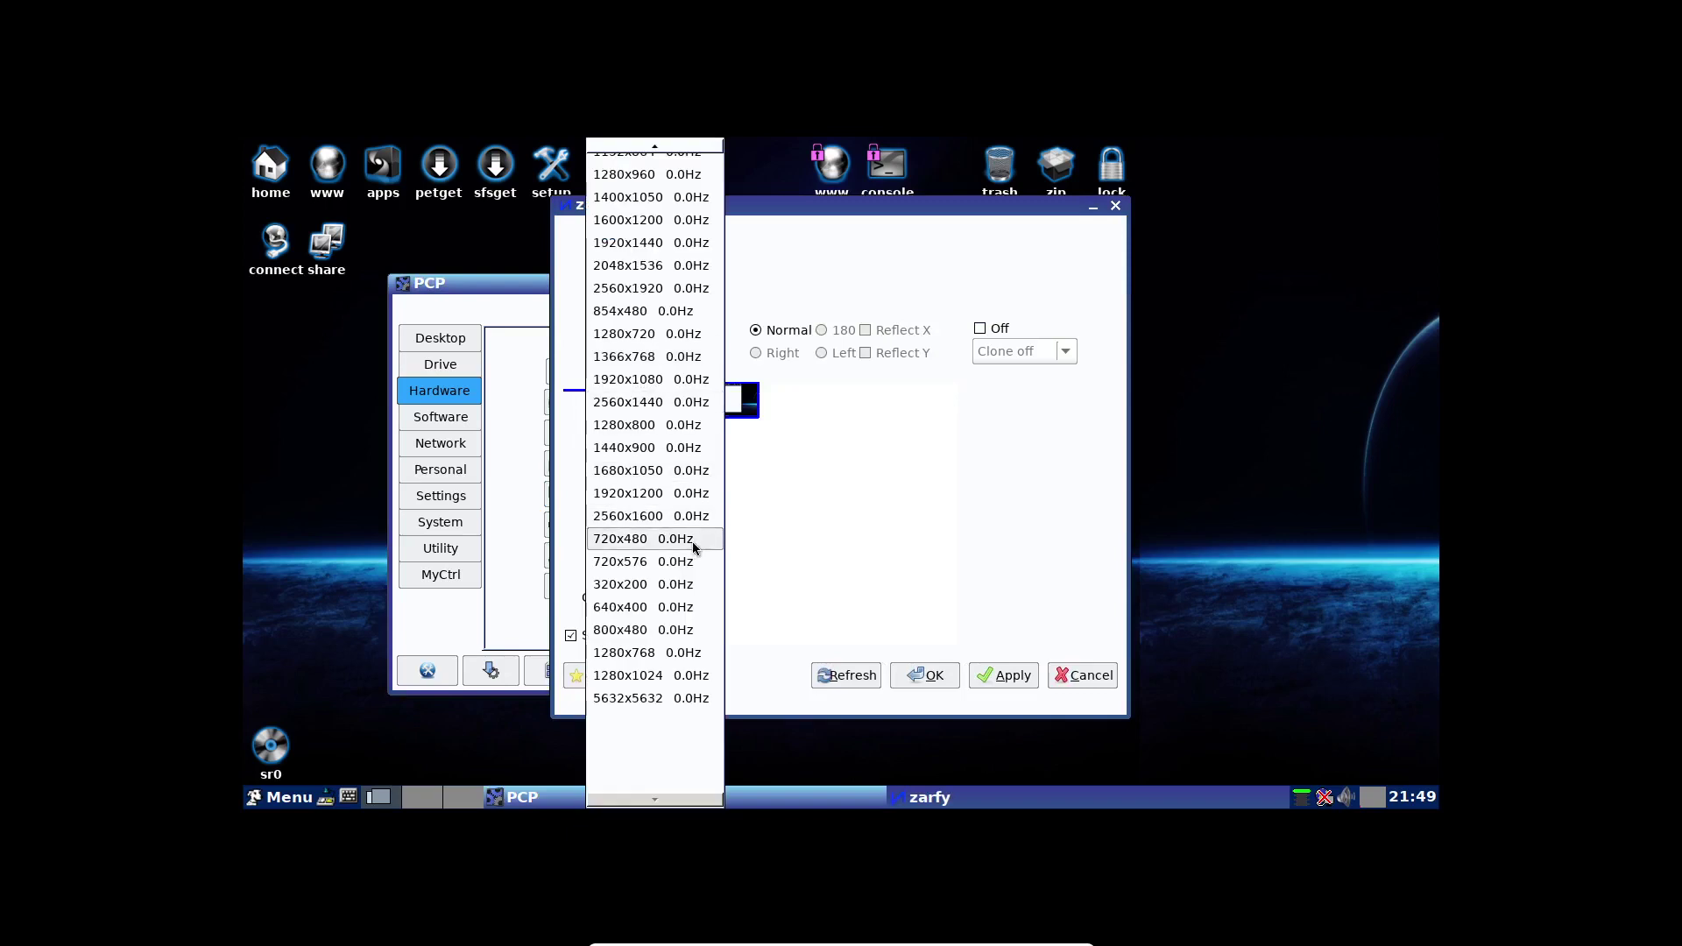
pyautogui.scroll(-2, 677, 637)
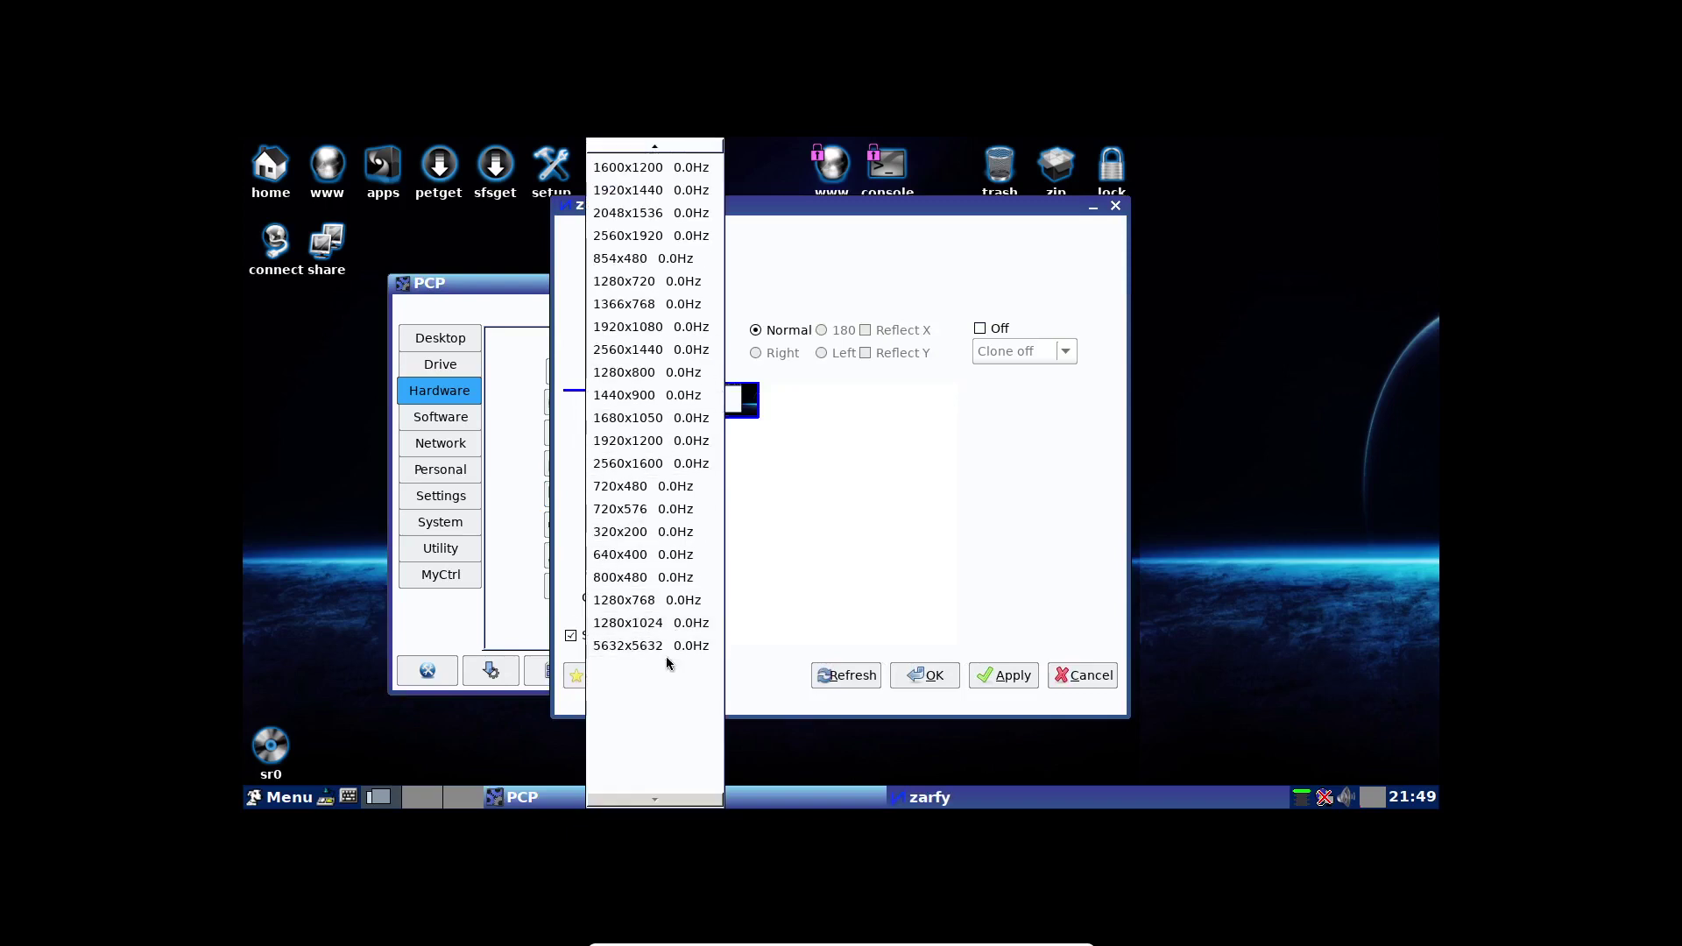
pyautogui.scroll(1, 668, 655)
pyautogui.scroll(3, 670, 654)
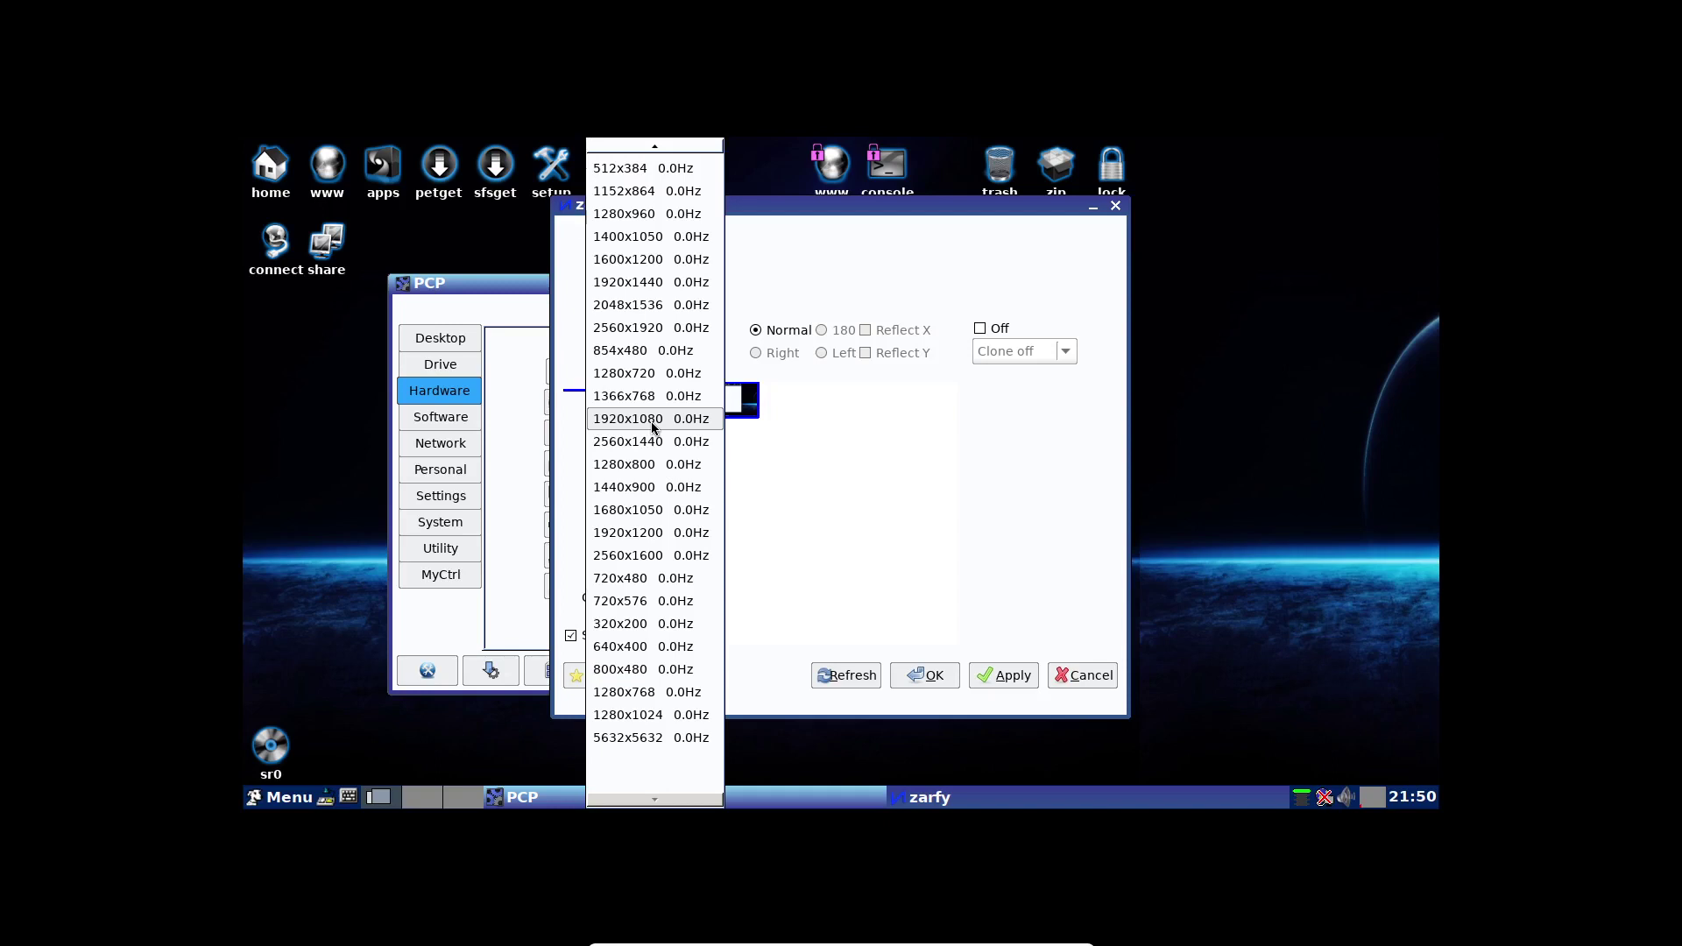
pyautogui.scroll(1, 652, 428)
pyautogui.scroll(5, 652, 427)
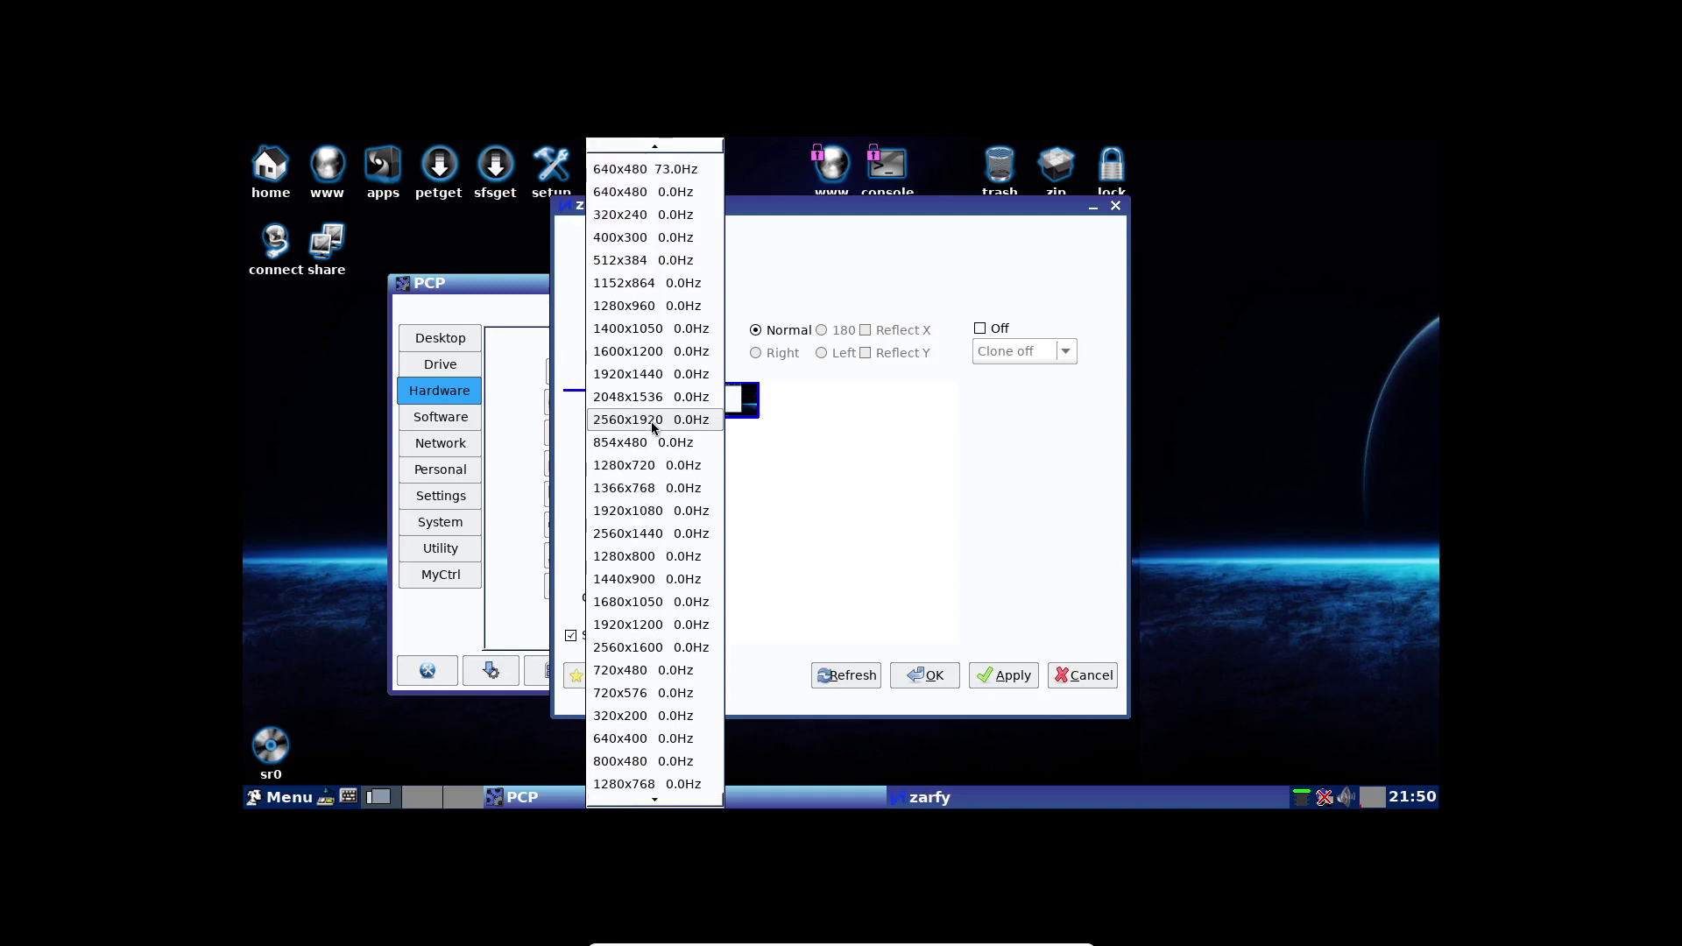
pyautogui.click(833, 618)
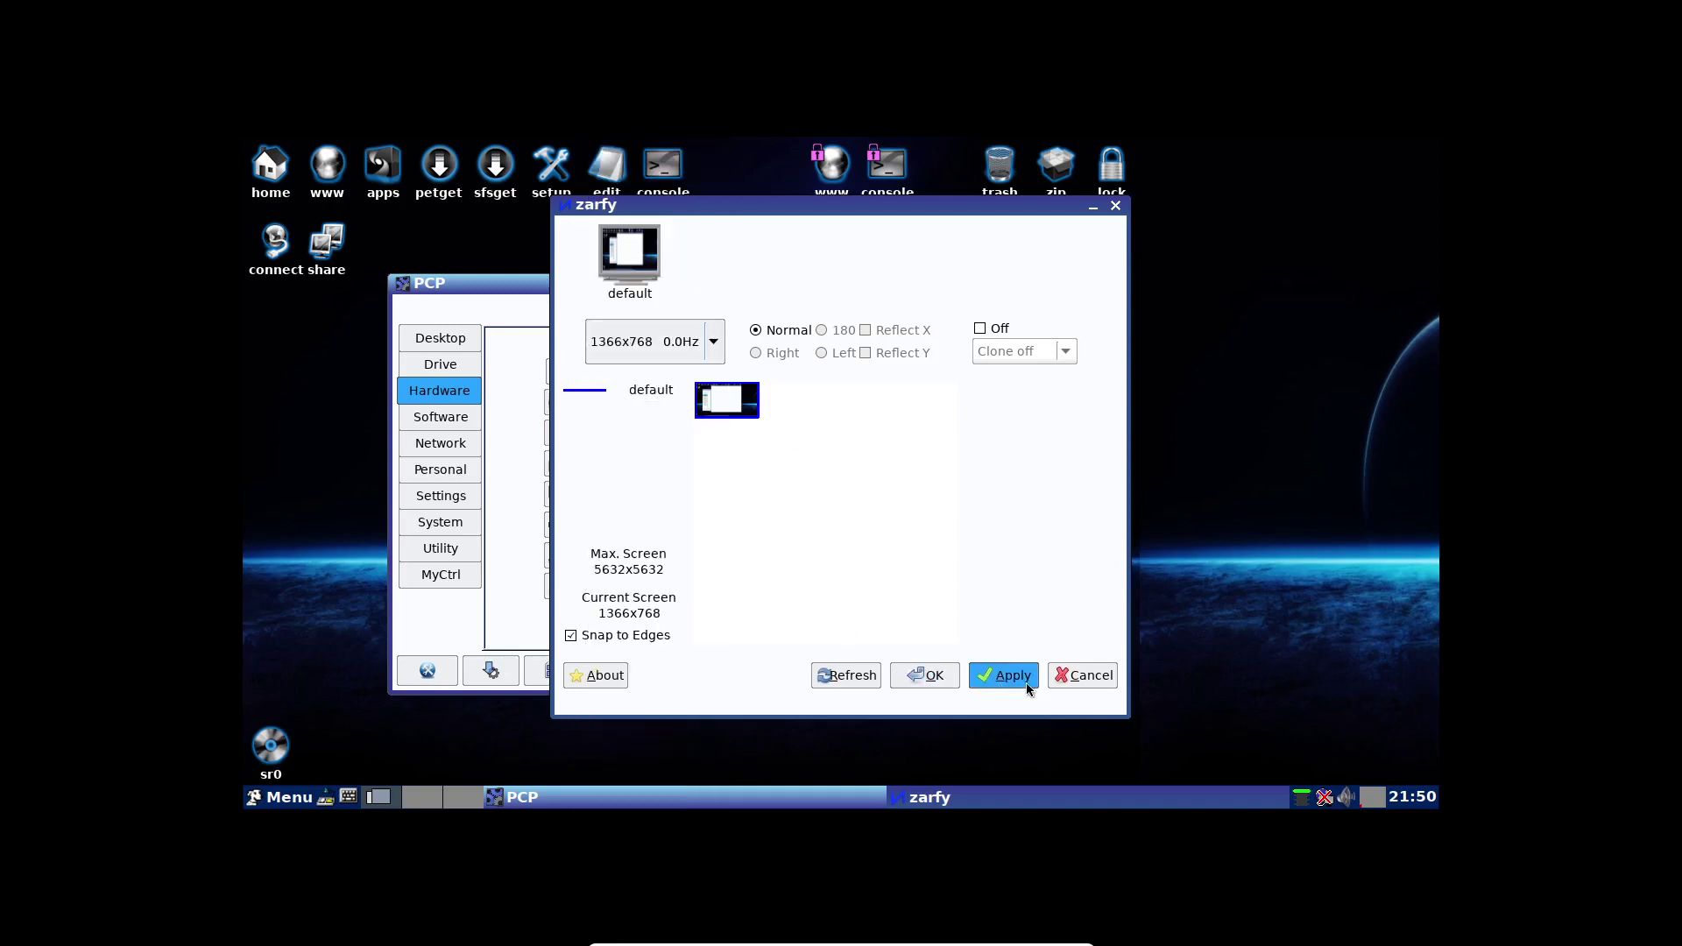
pyautogui.click(899, 683)
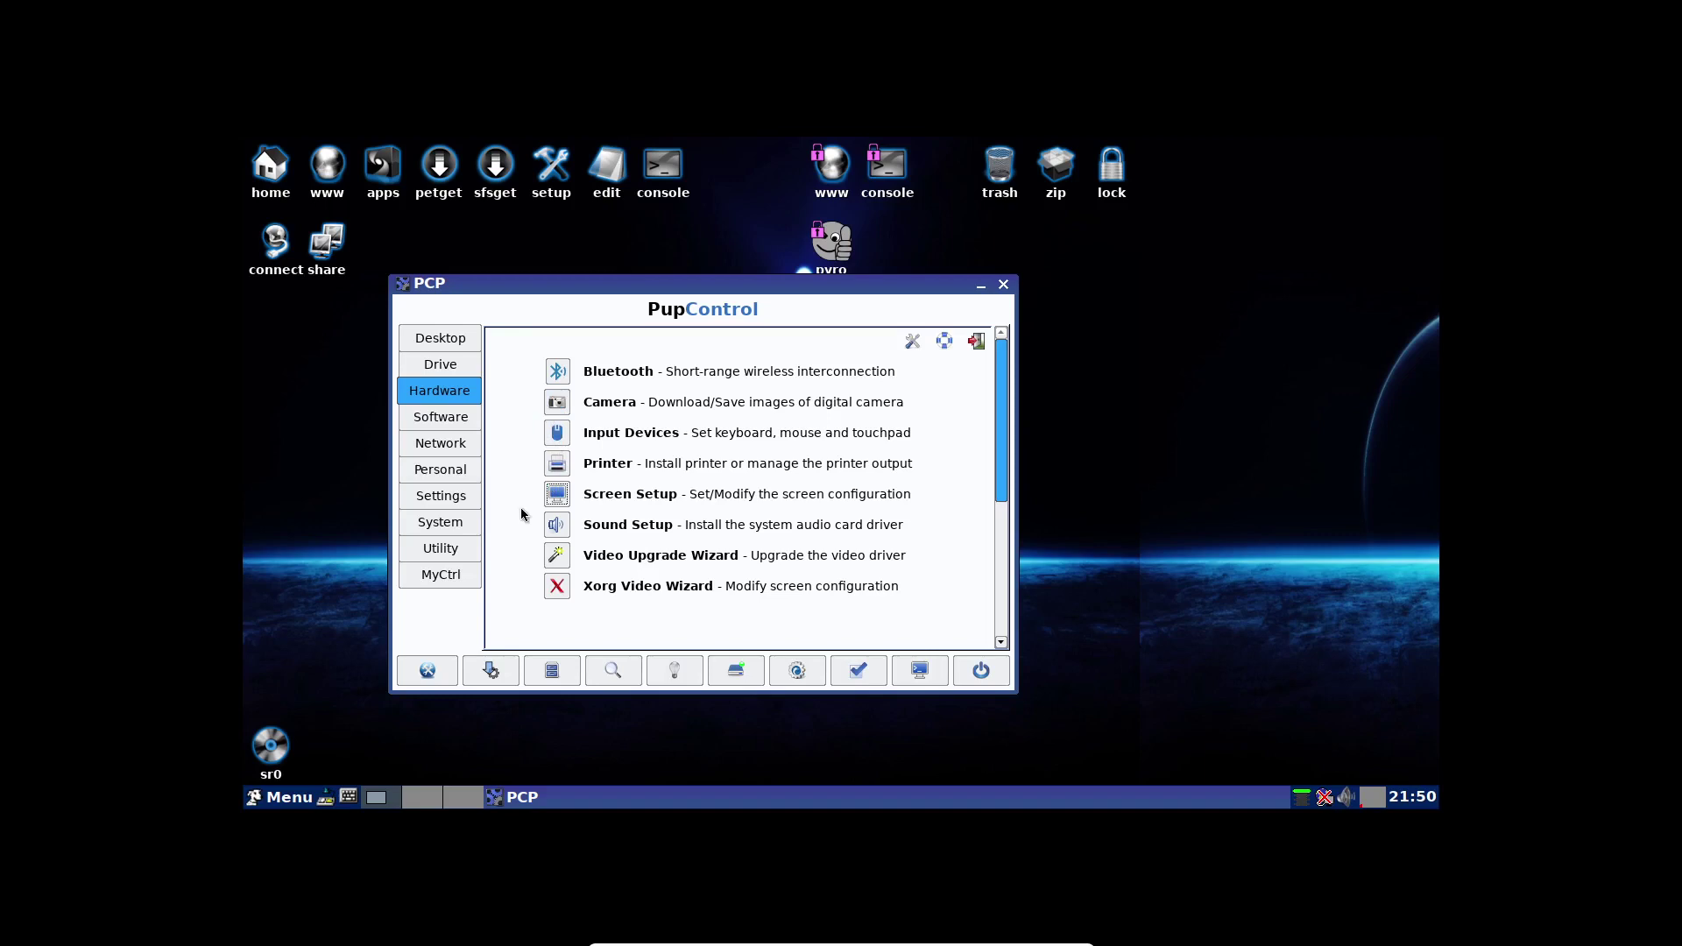
# Run the Video Upgrade Wizard and dismiss it, and look over PupControl's Utility and Hardware options.
pyautogui.click(558, 558)
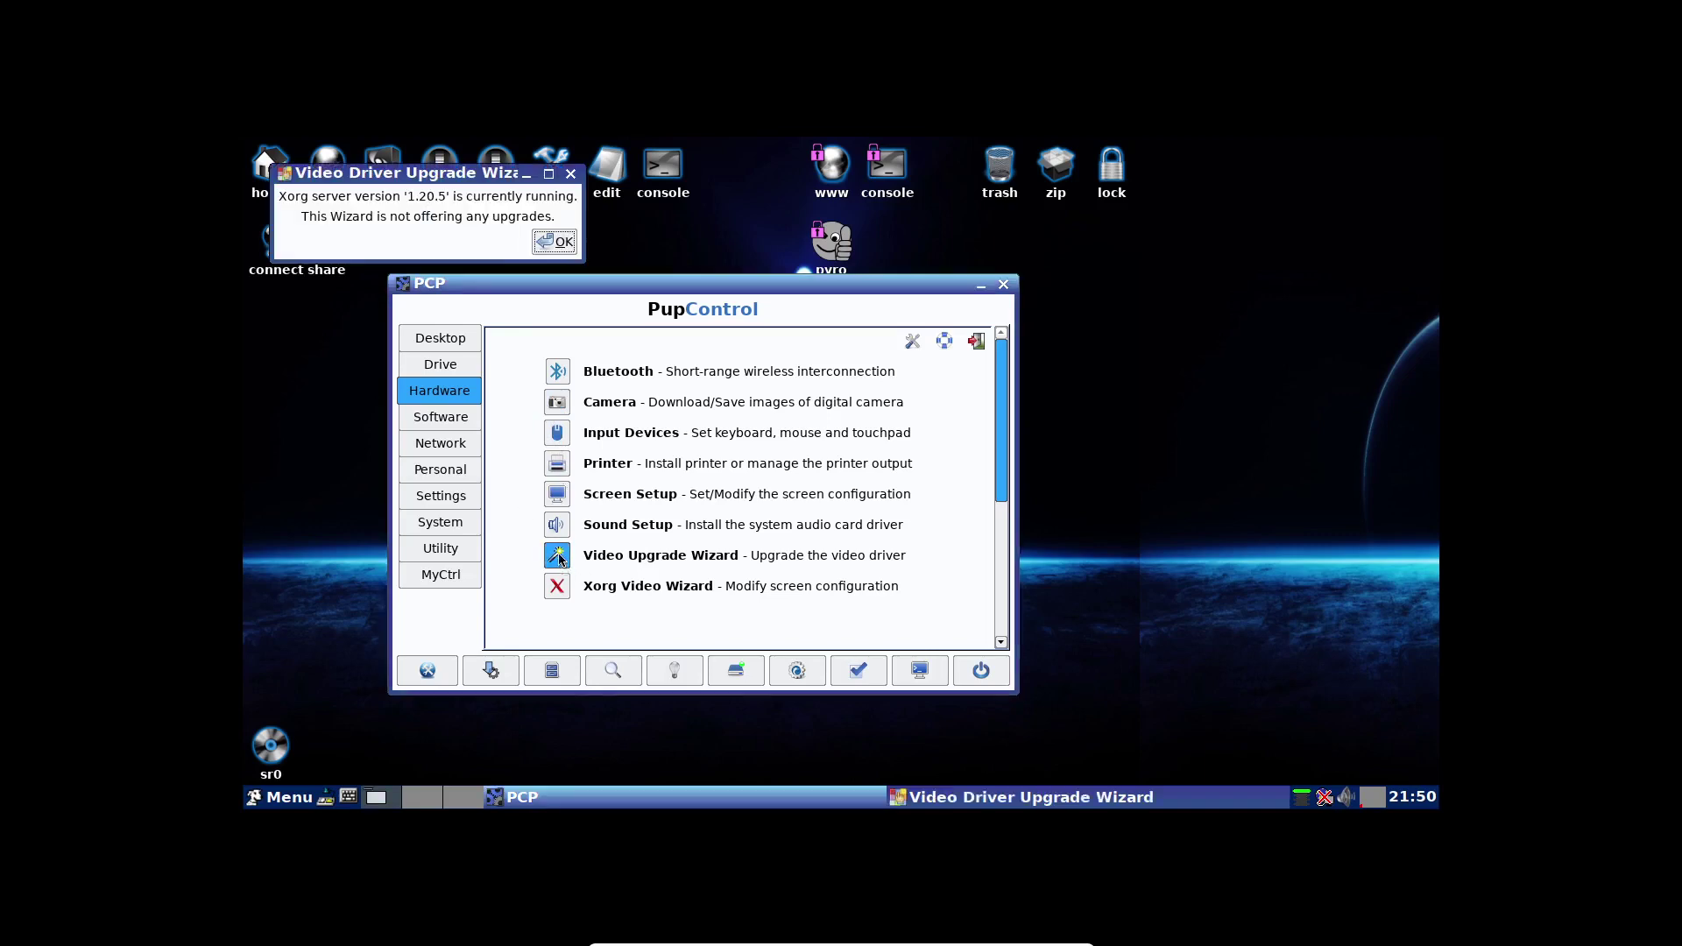
pyautogui.click(551, 245)
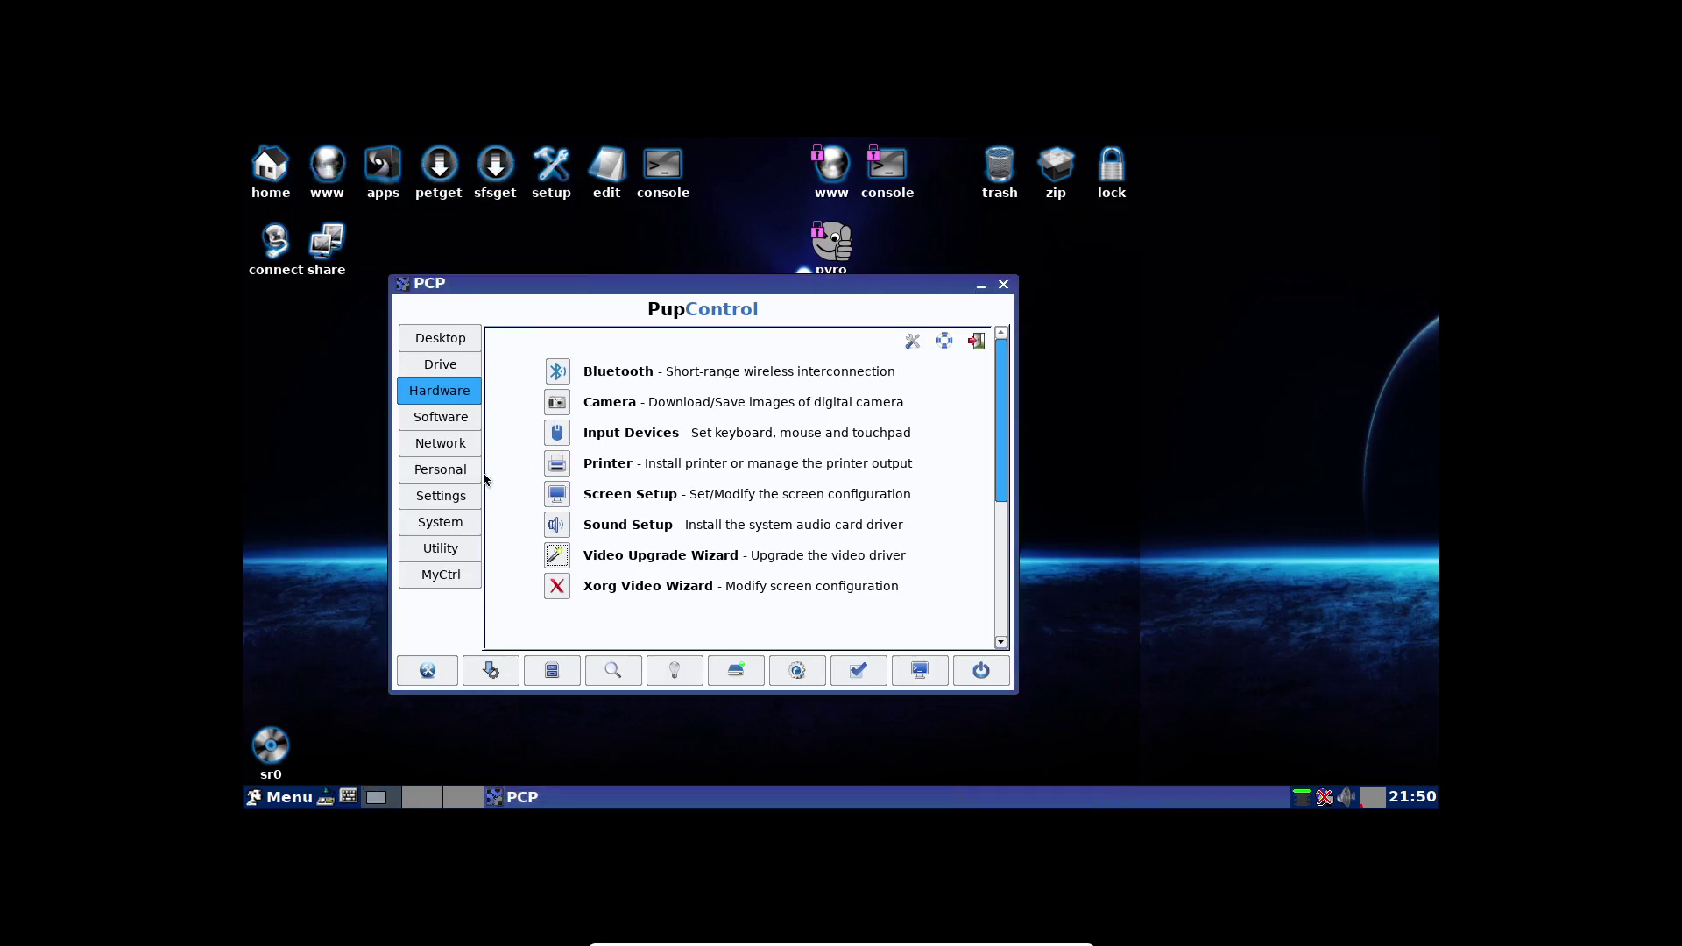
pyautogui.click(447, 576)
pyautogui.click(449, 549)
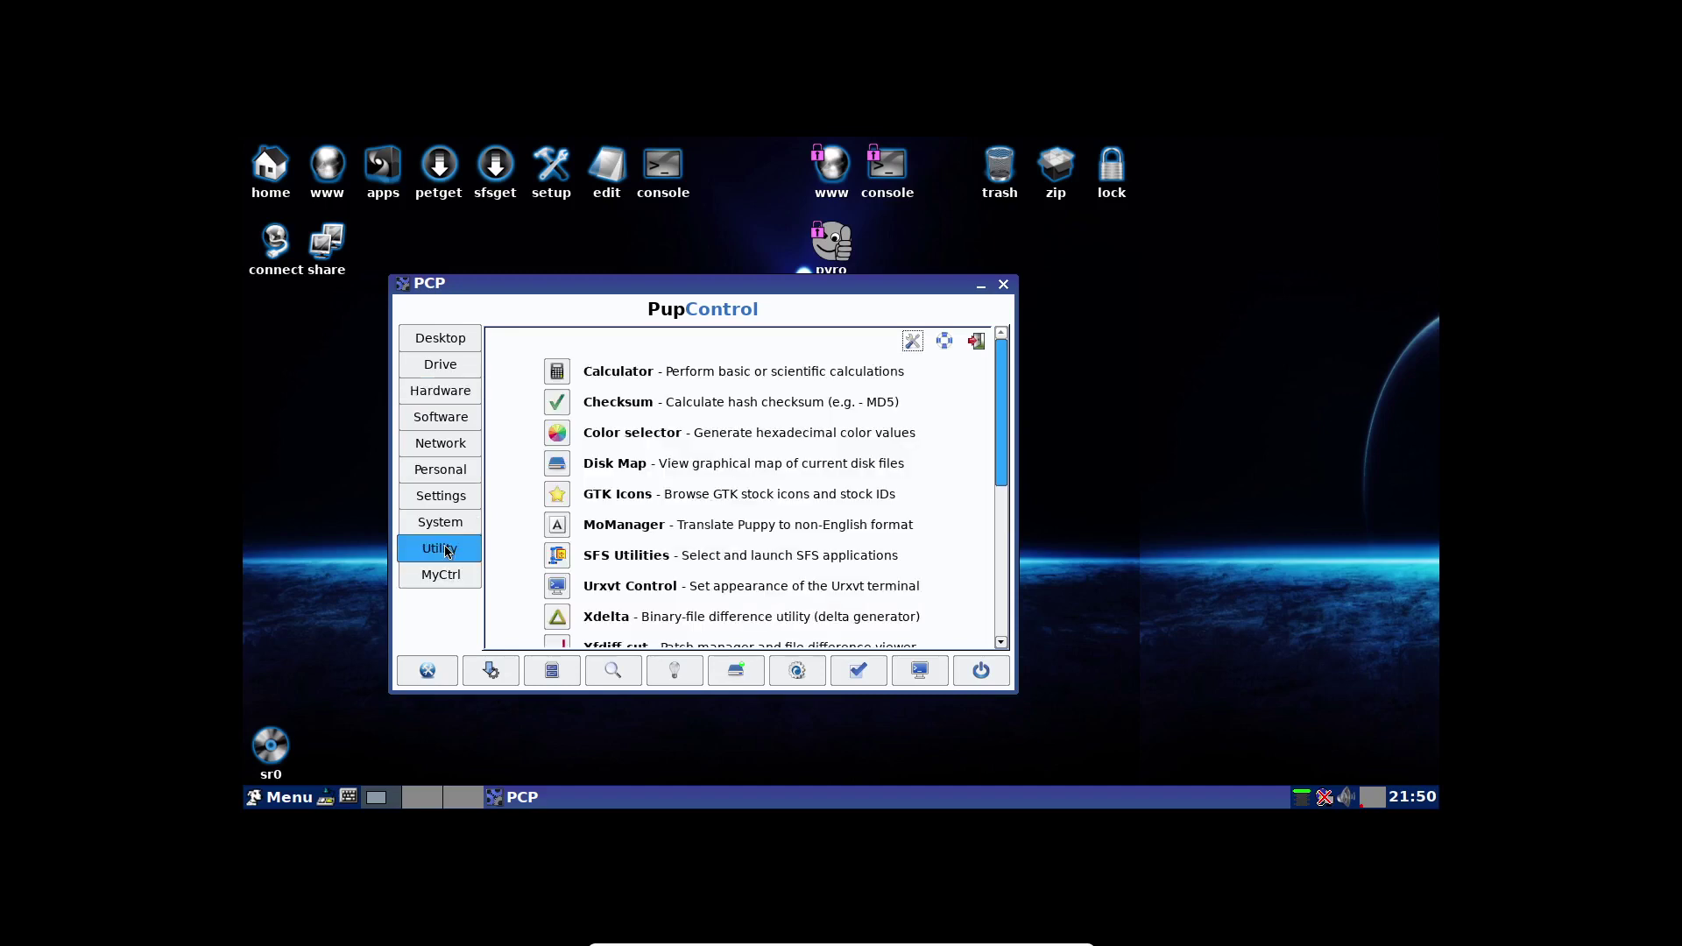
pyautogui.scroll(-3, 530, 506)
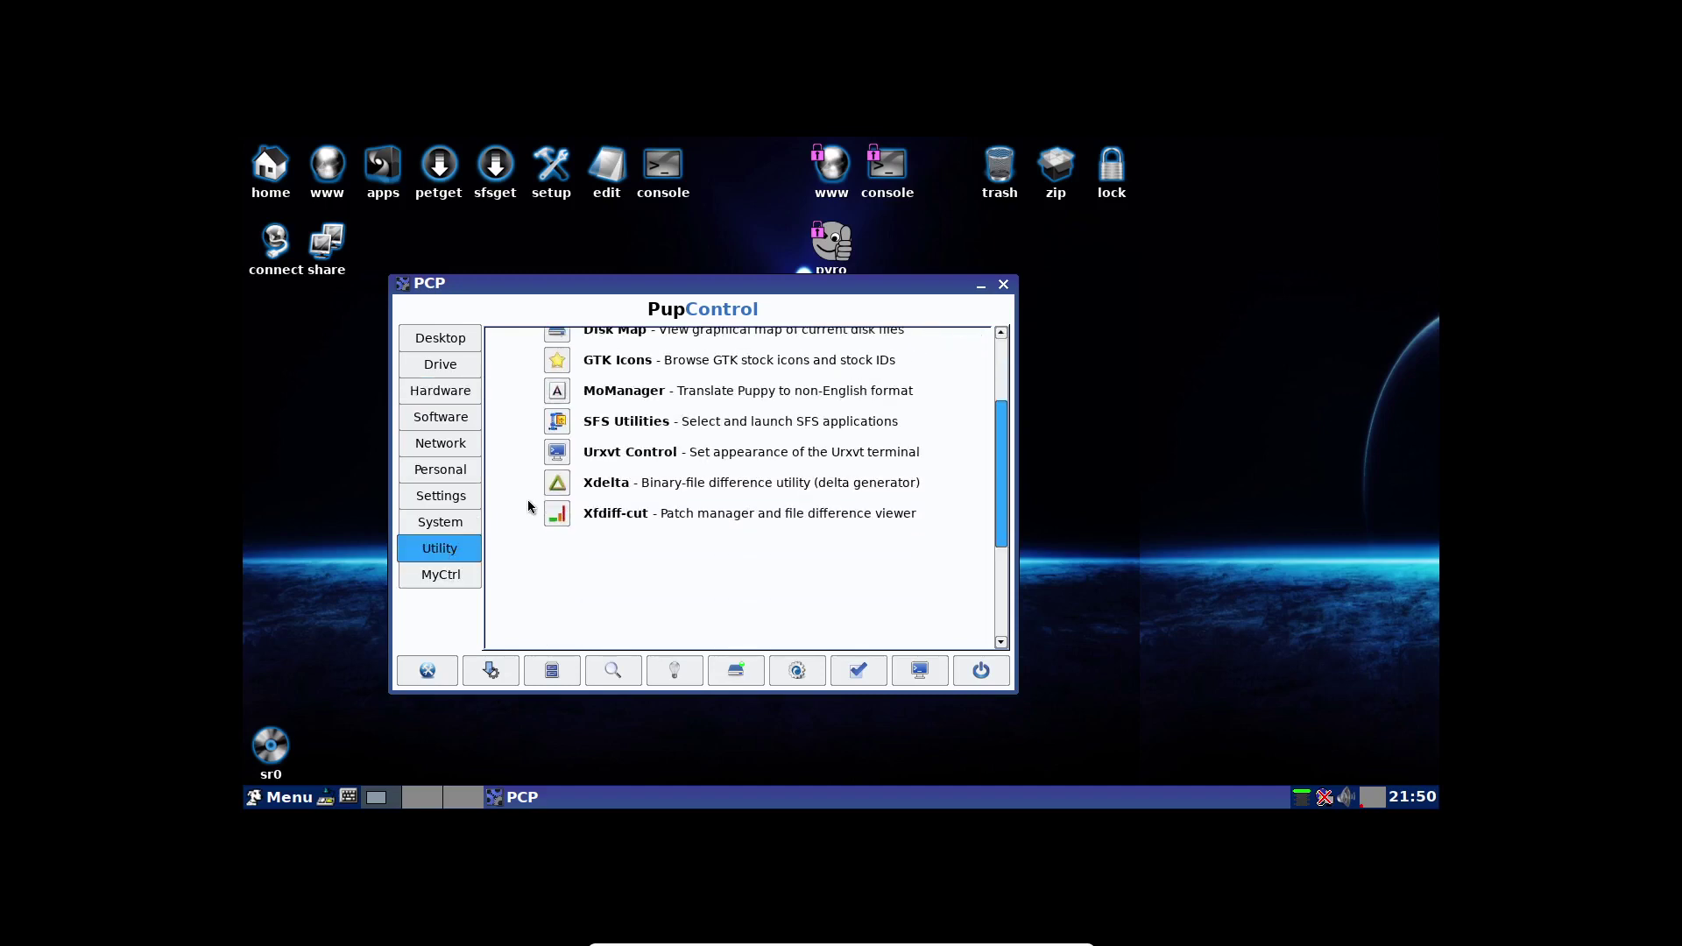
pyautogui.scroll(3, 529, 506)
pyautogui.click(454, 392)
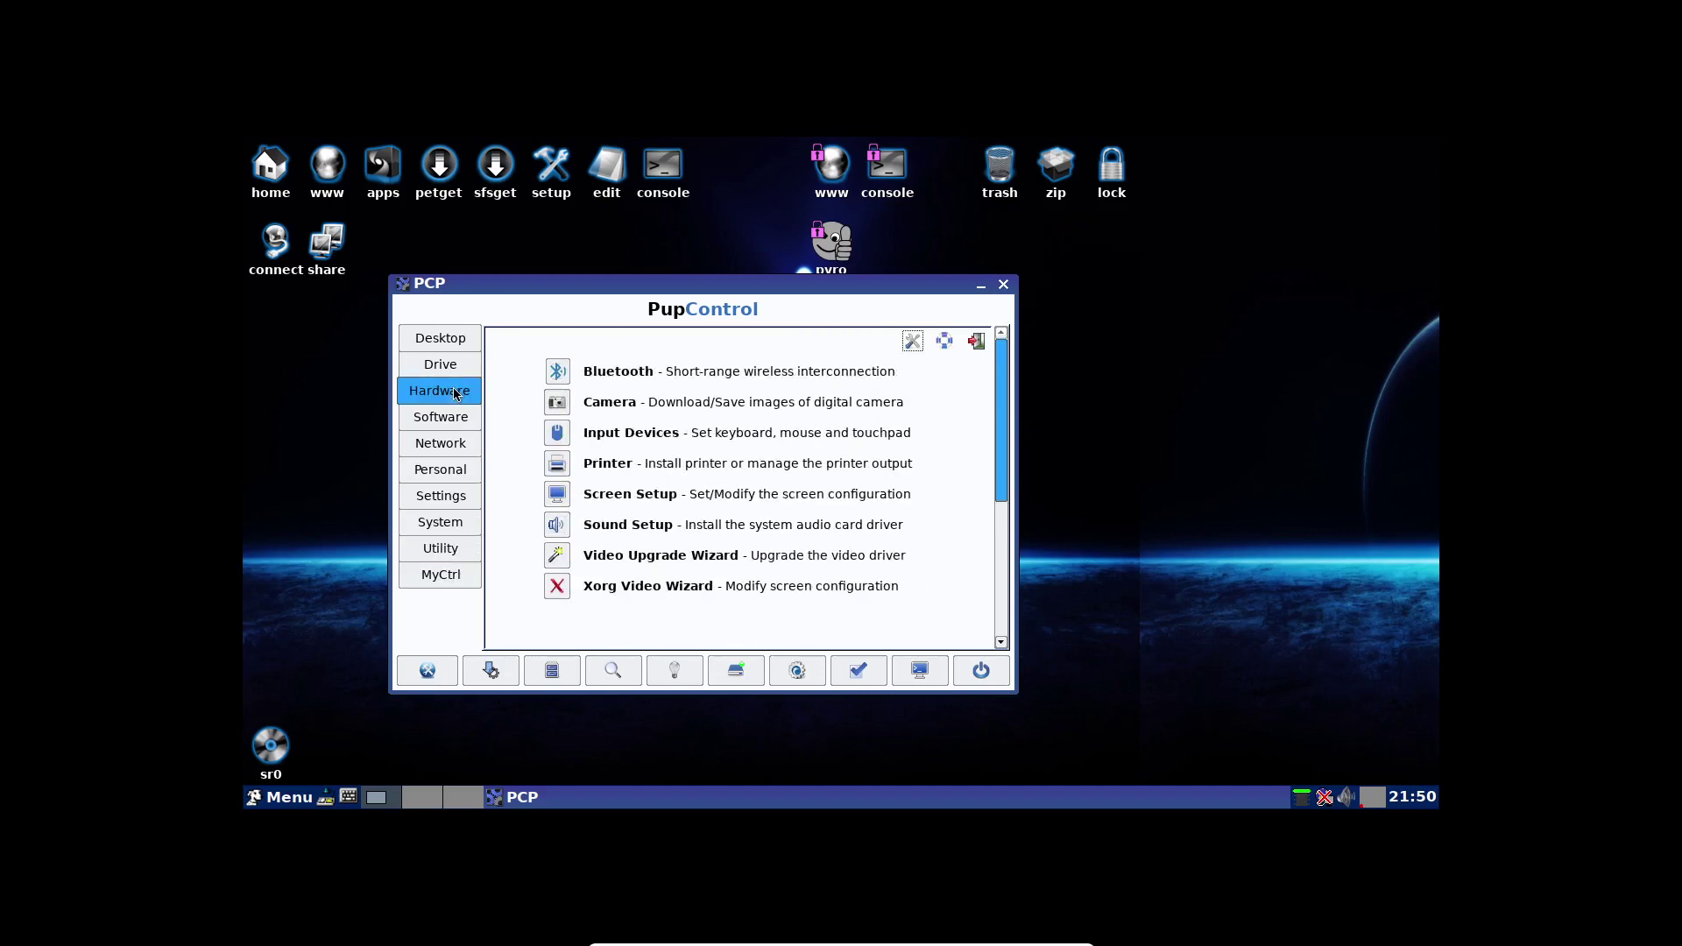
# Browse the Network, Internet, Multimedia and Document application categories, and launch LibreOffice Writer briefly before closing it.
pyautogui.click(268, 799)
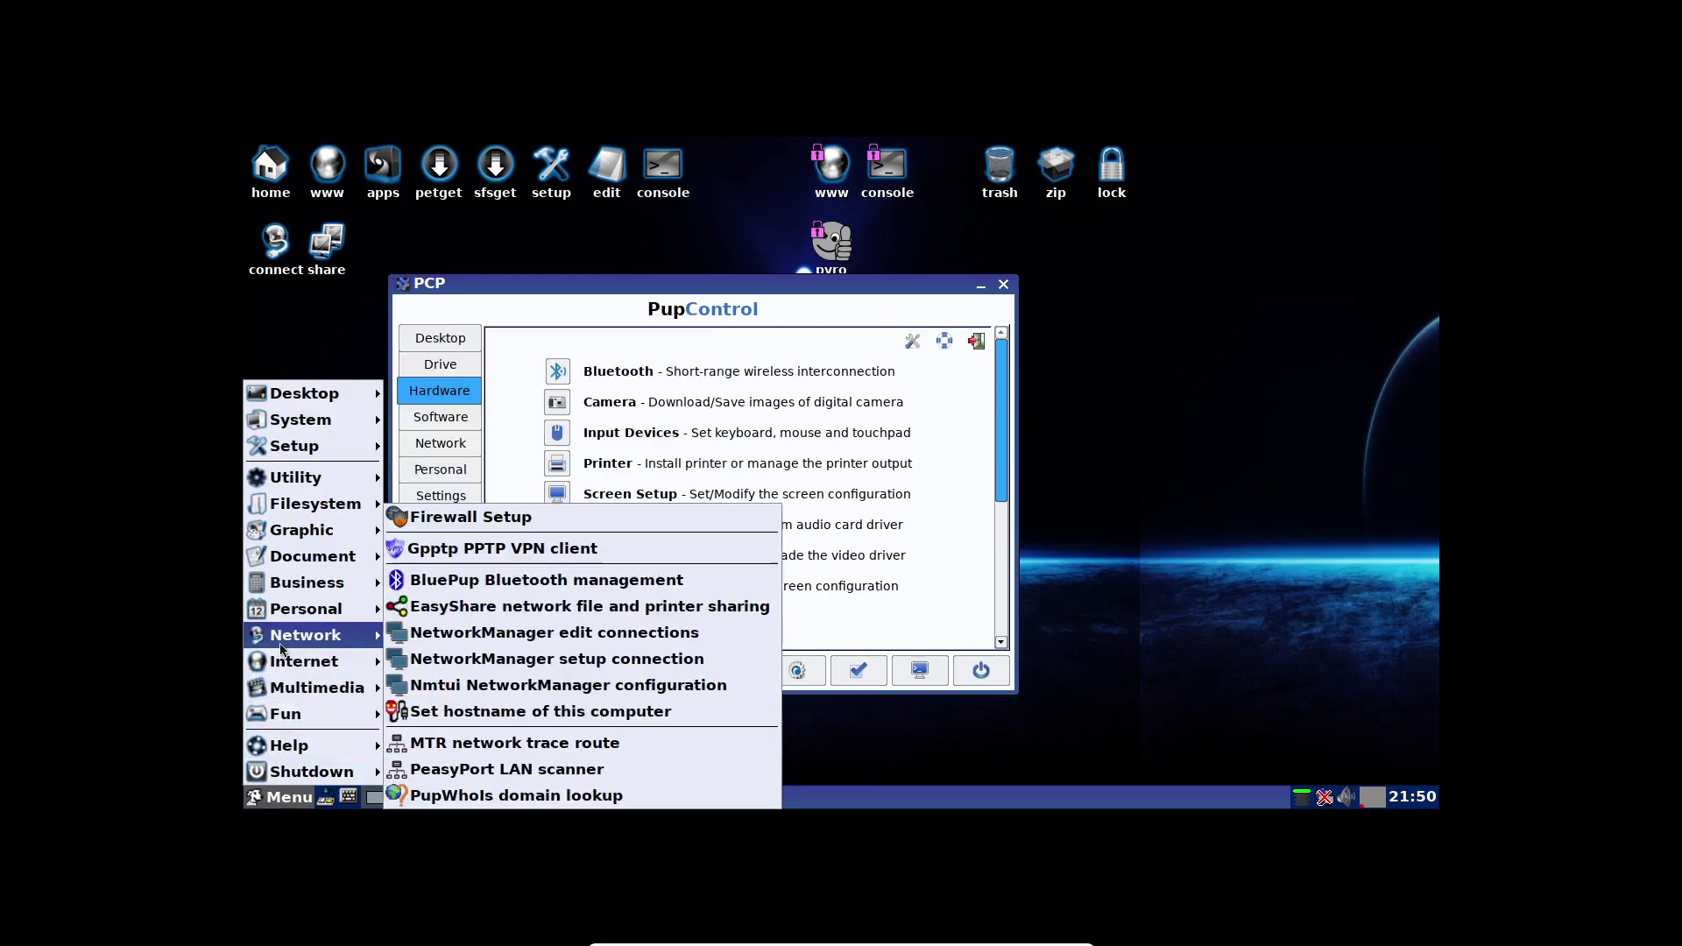
pyautogui.moveTo(282, 659)
pyautogui.moveTo(282, 692)
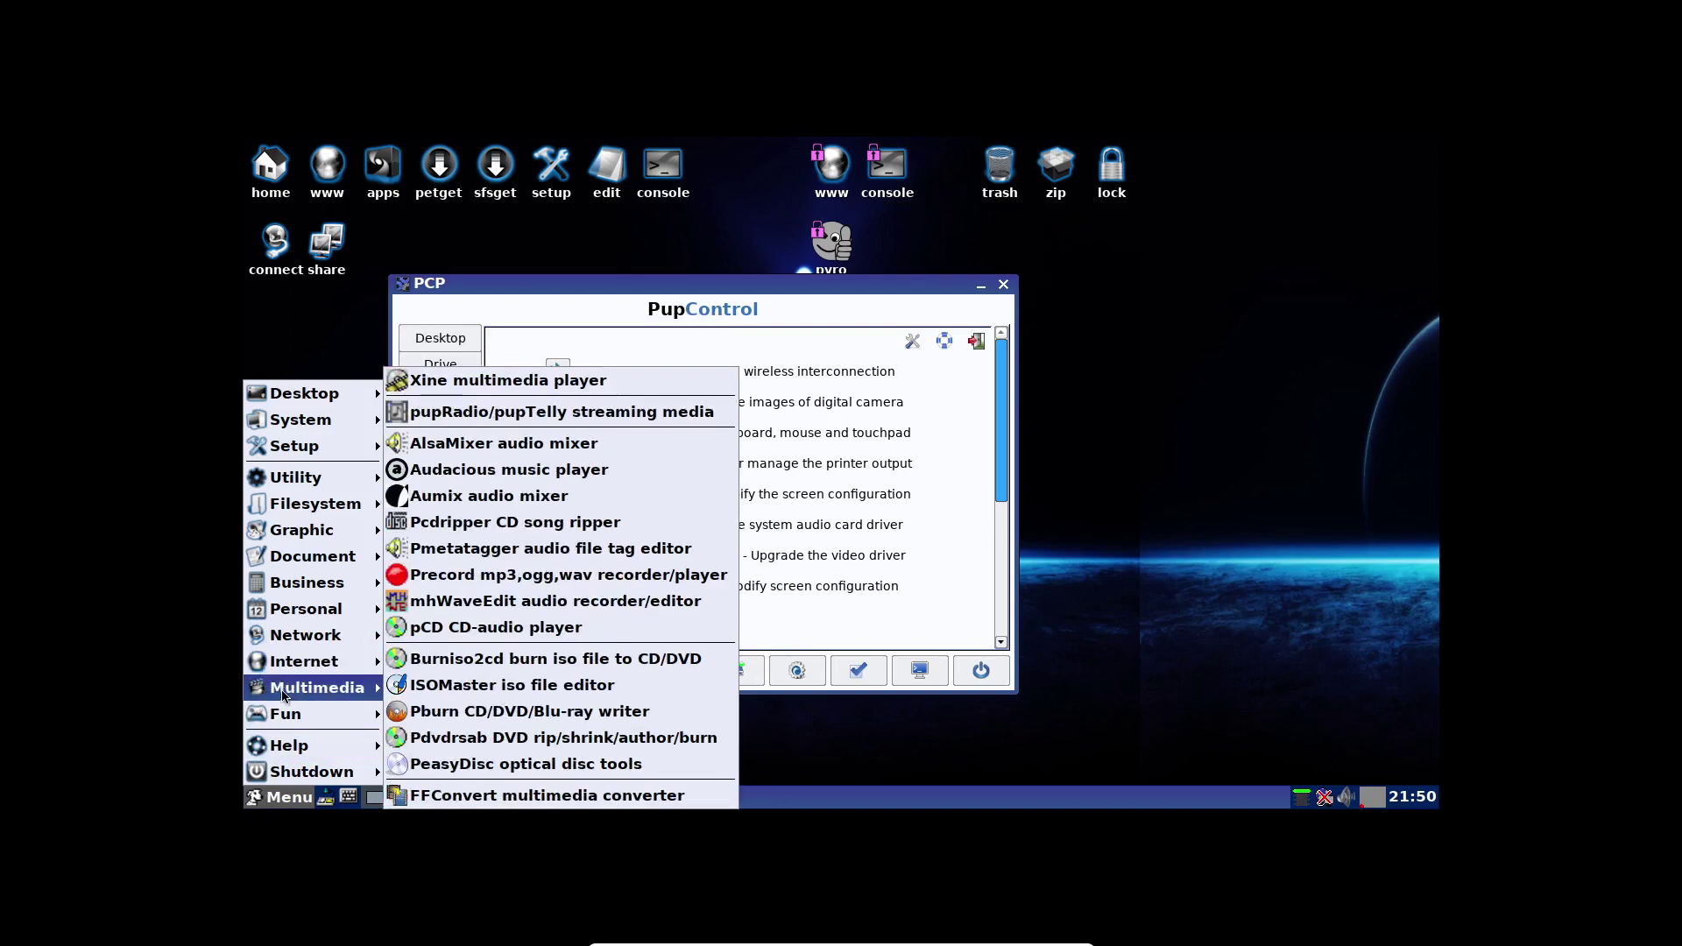
pyautogui.moveTo(284, 723)
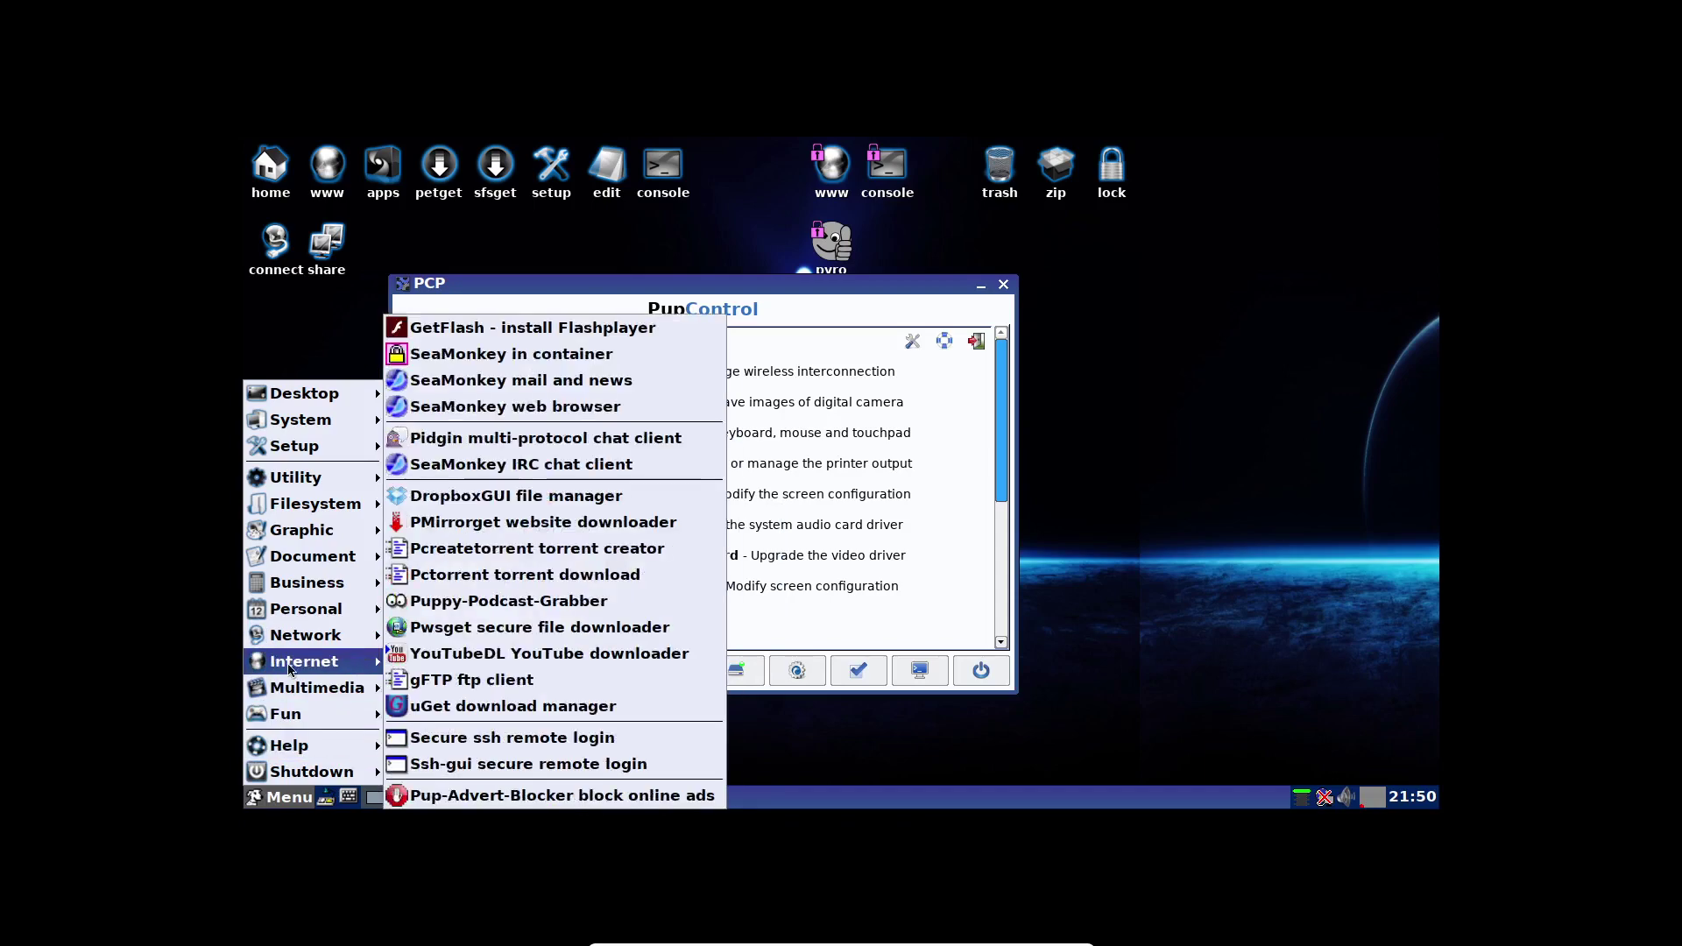
pyautogui.moveTo(306, 569)
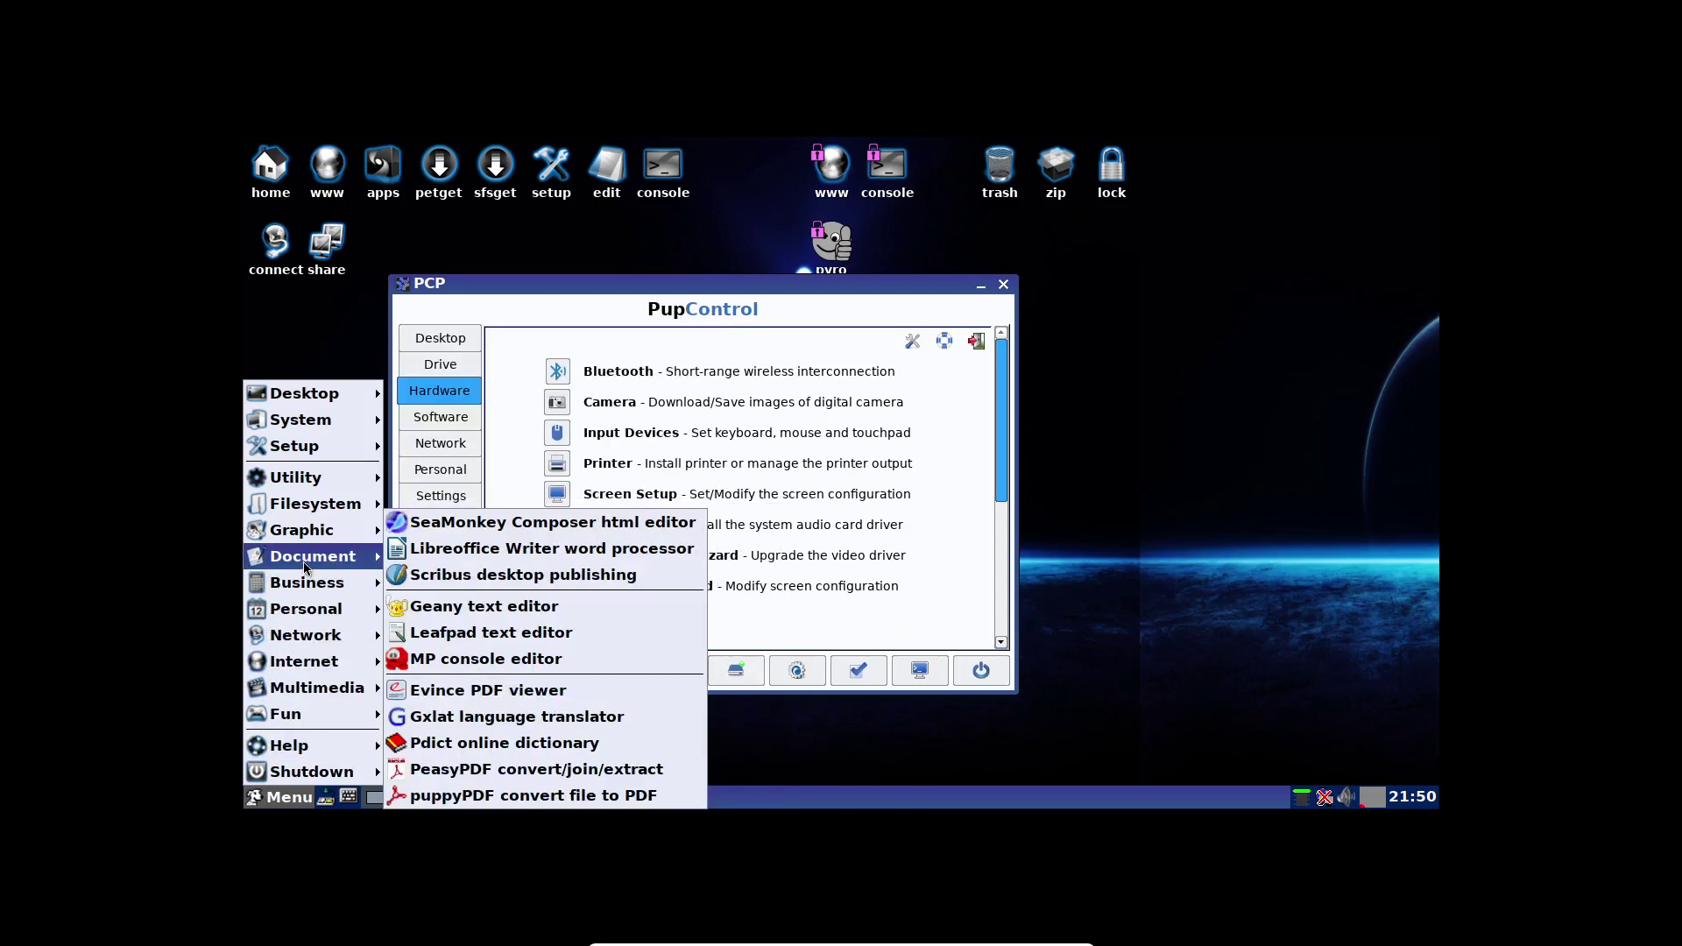
pyautogui.click(420, 559)
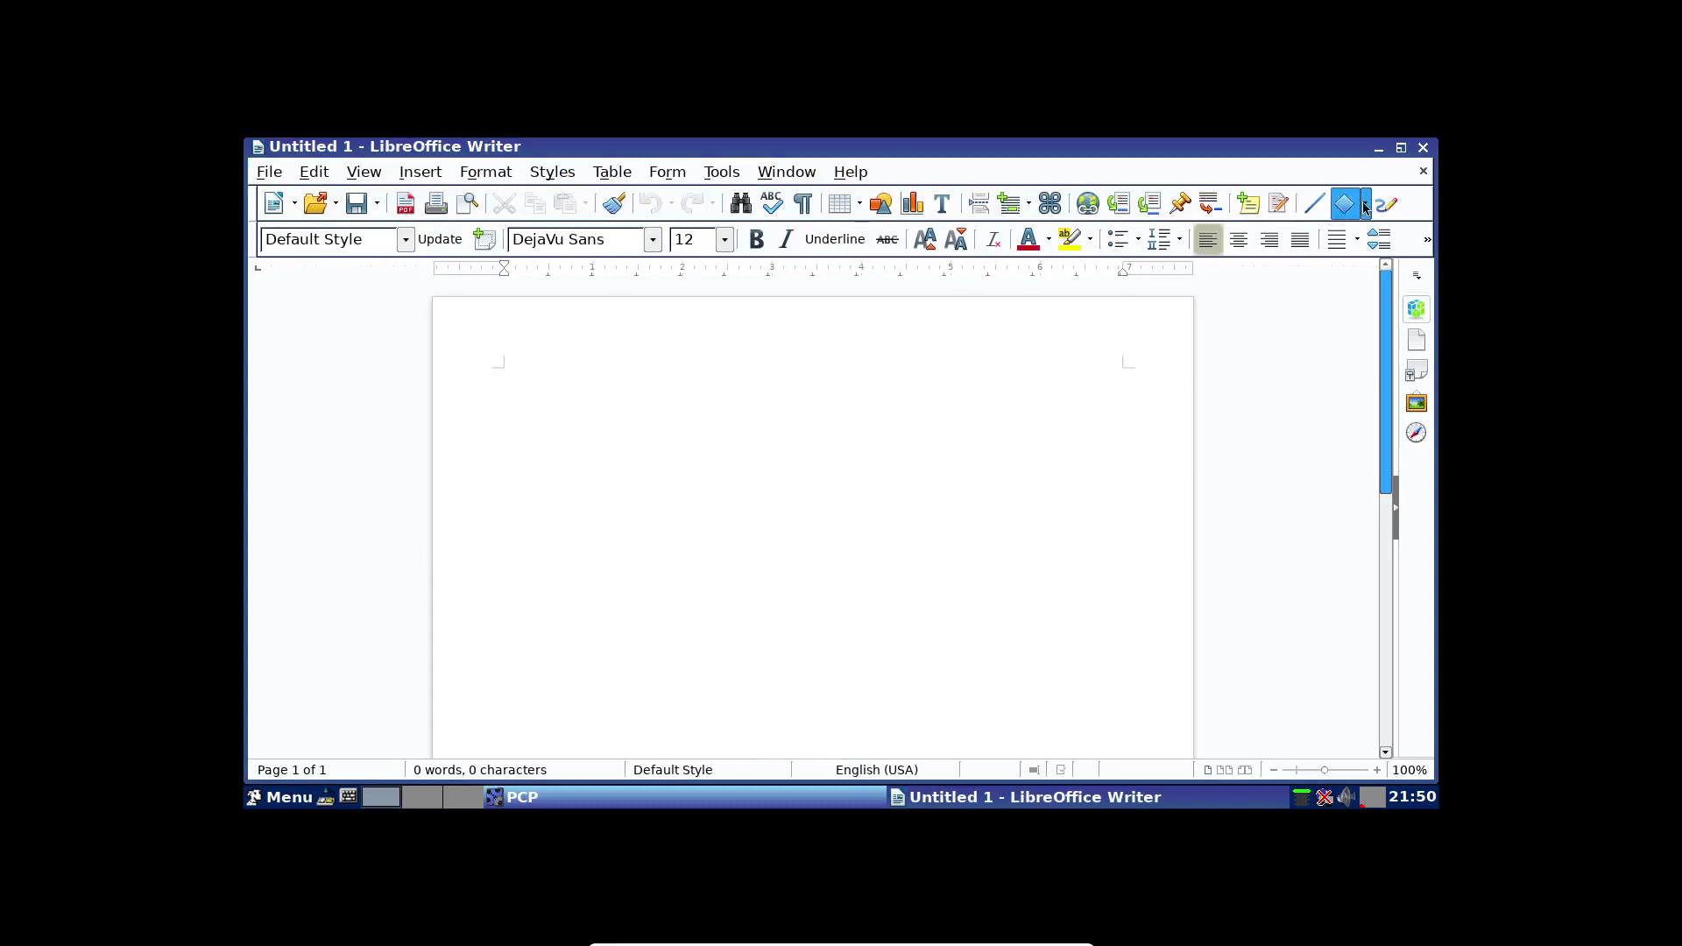
pyautogui.click(1423, 148)
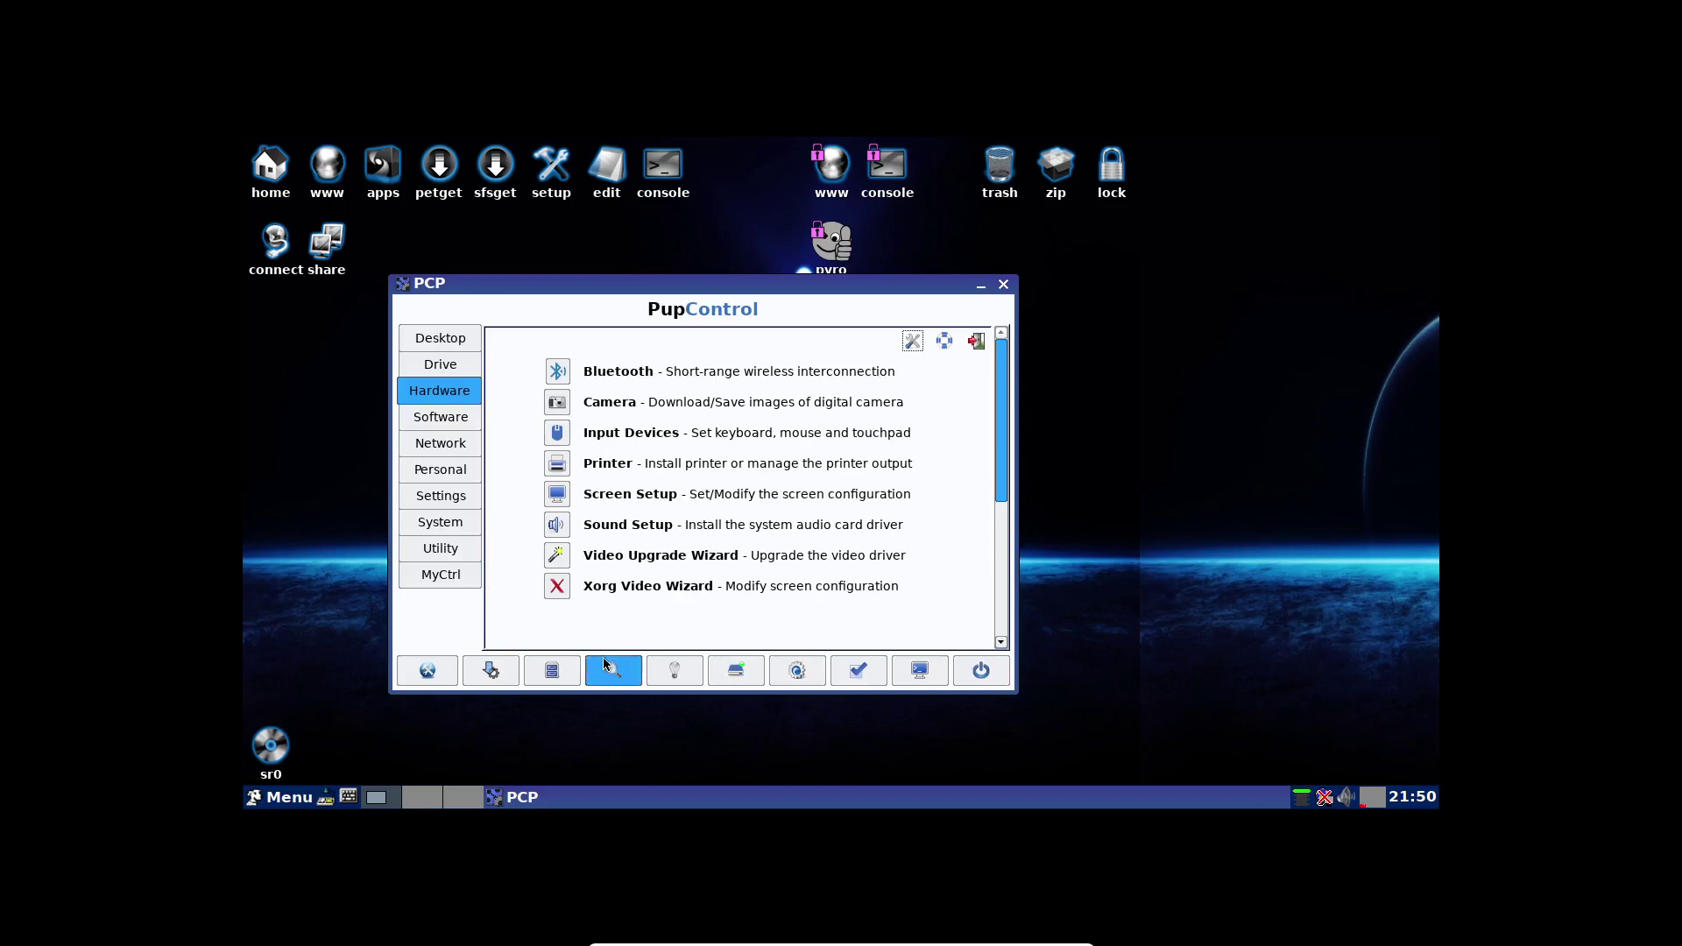
# Open the file manager at the root directory from PupControl, view the mnt folder, and close it.
pyautogui.click(552, 671)
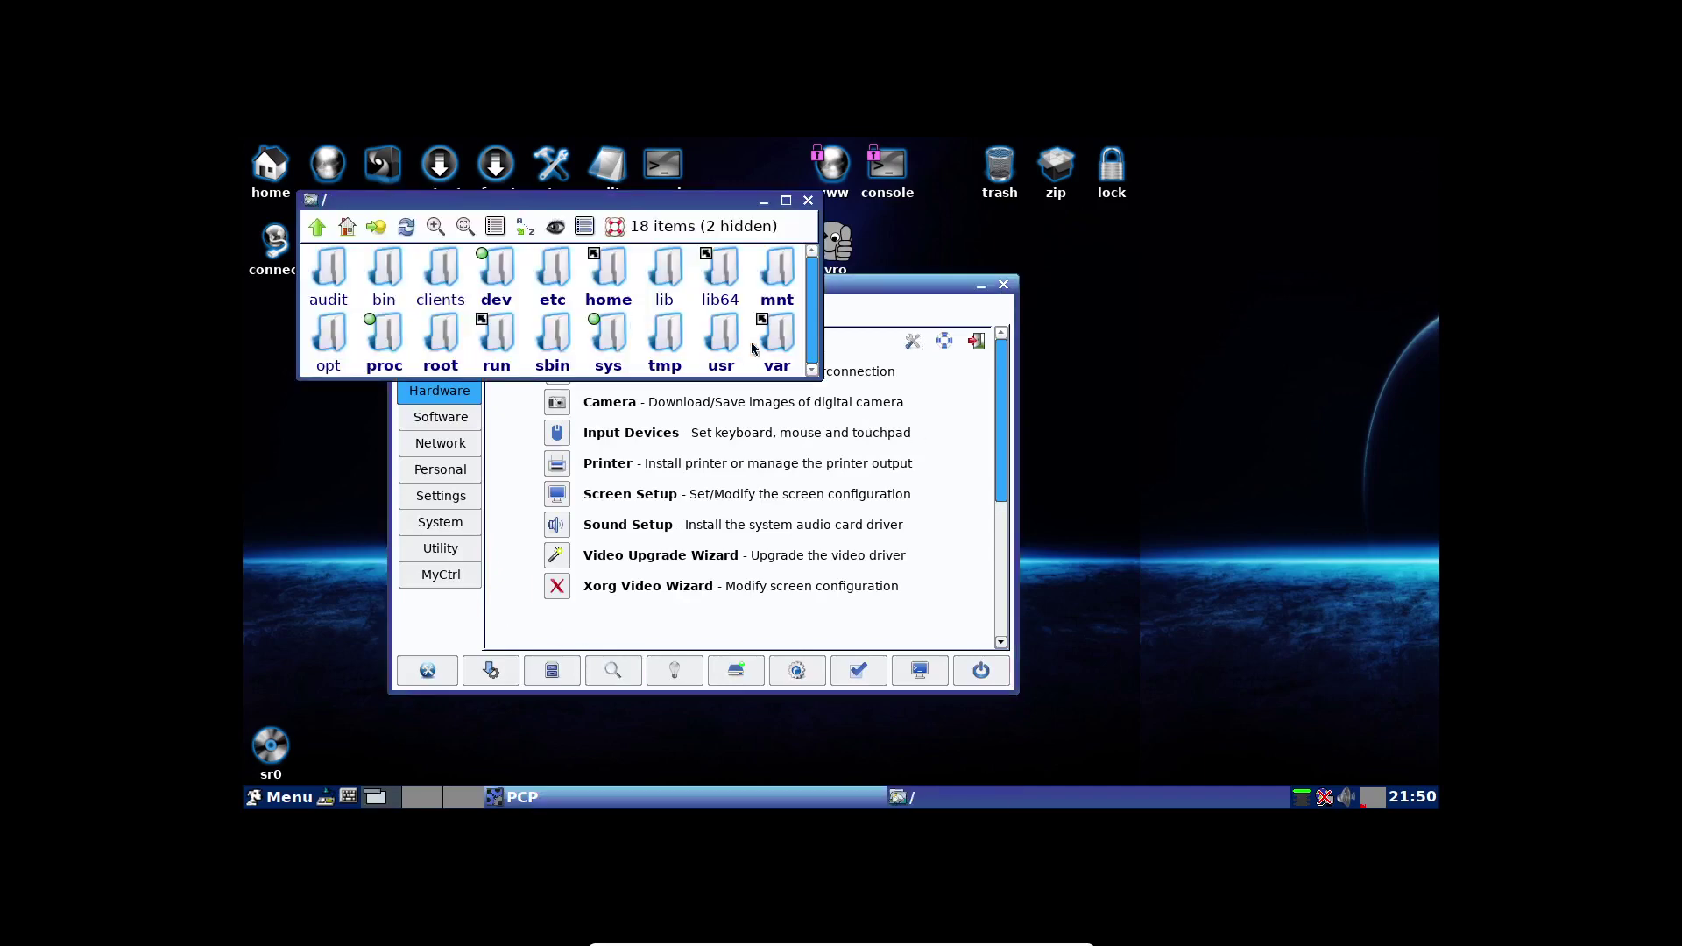
pyautogui.click(770, 271)
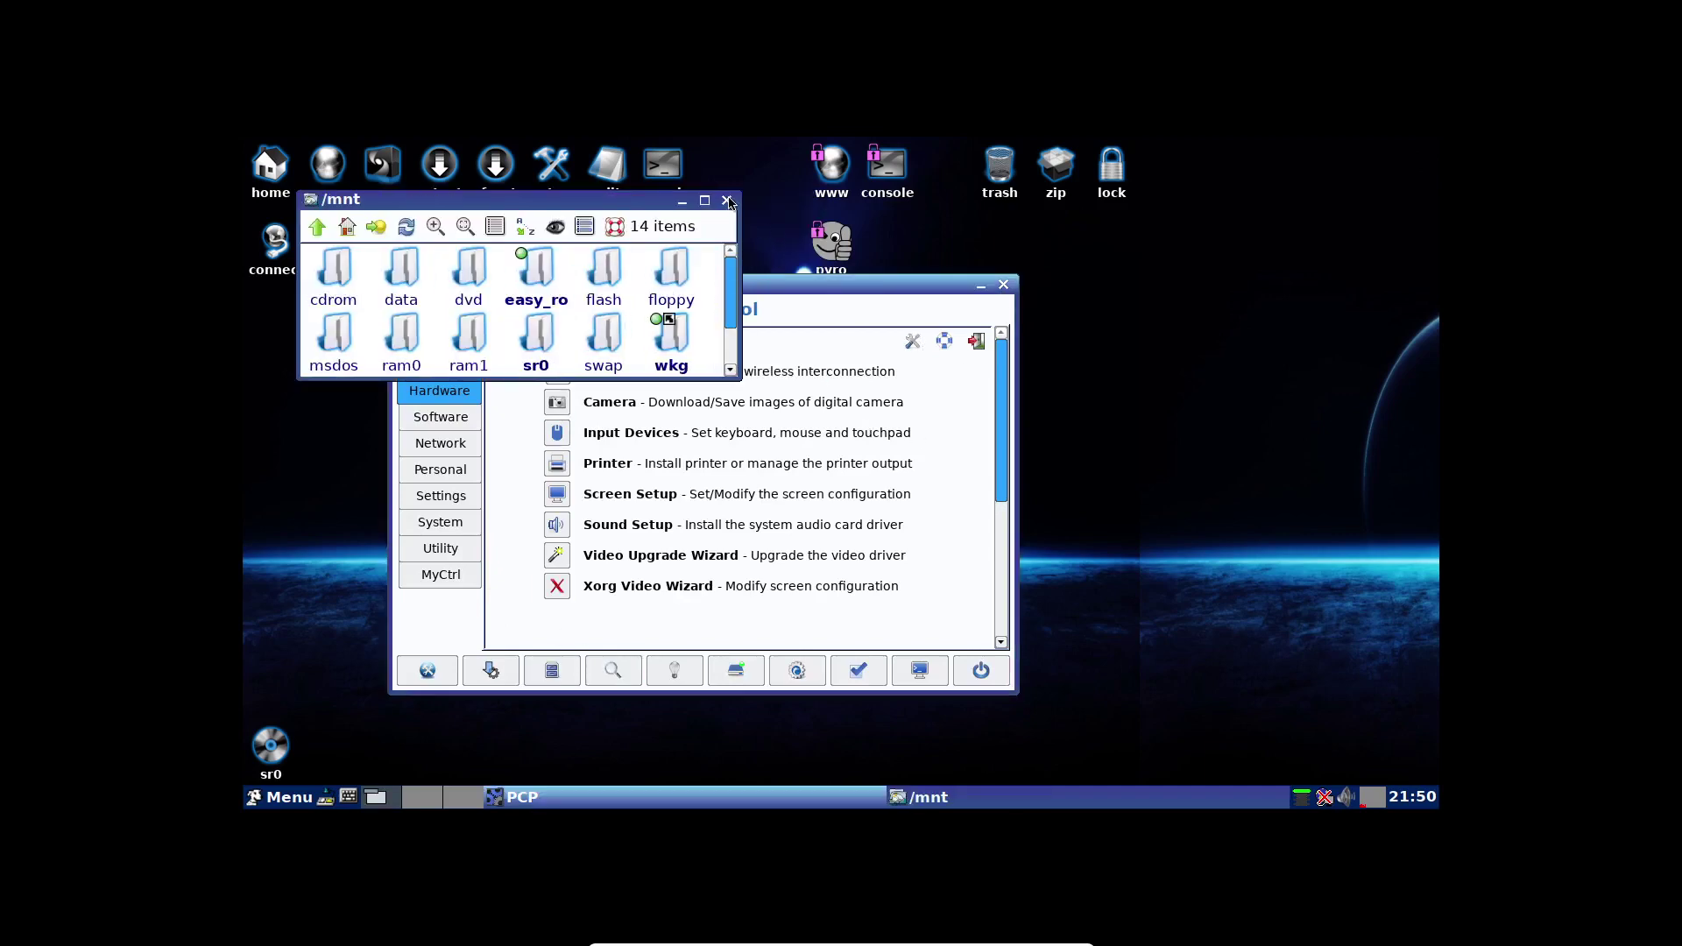
pyautogui.click(732, 203)
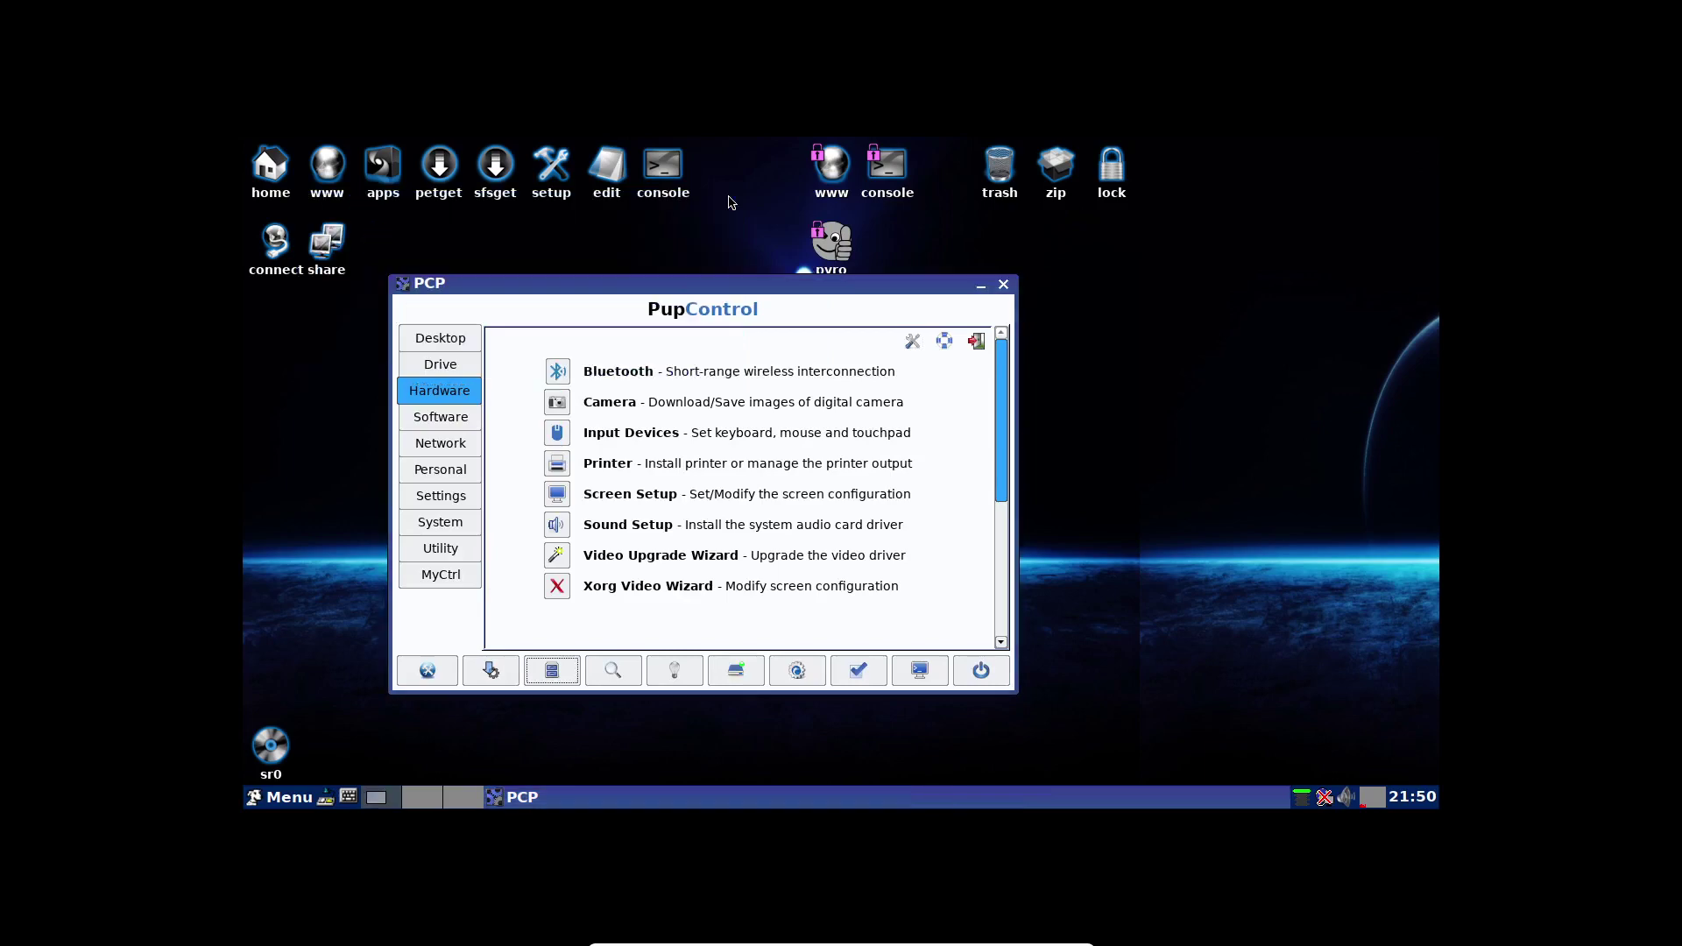
# Launch the GIMP image editor from the Graphic applications, reposition its main window, and close both GIMP and PupControl.
pyautogui.click(294, 799)
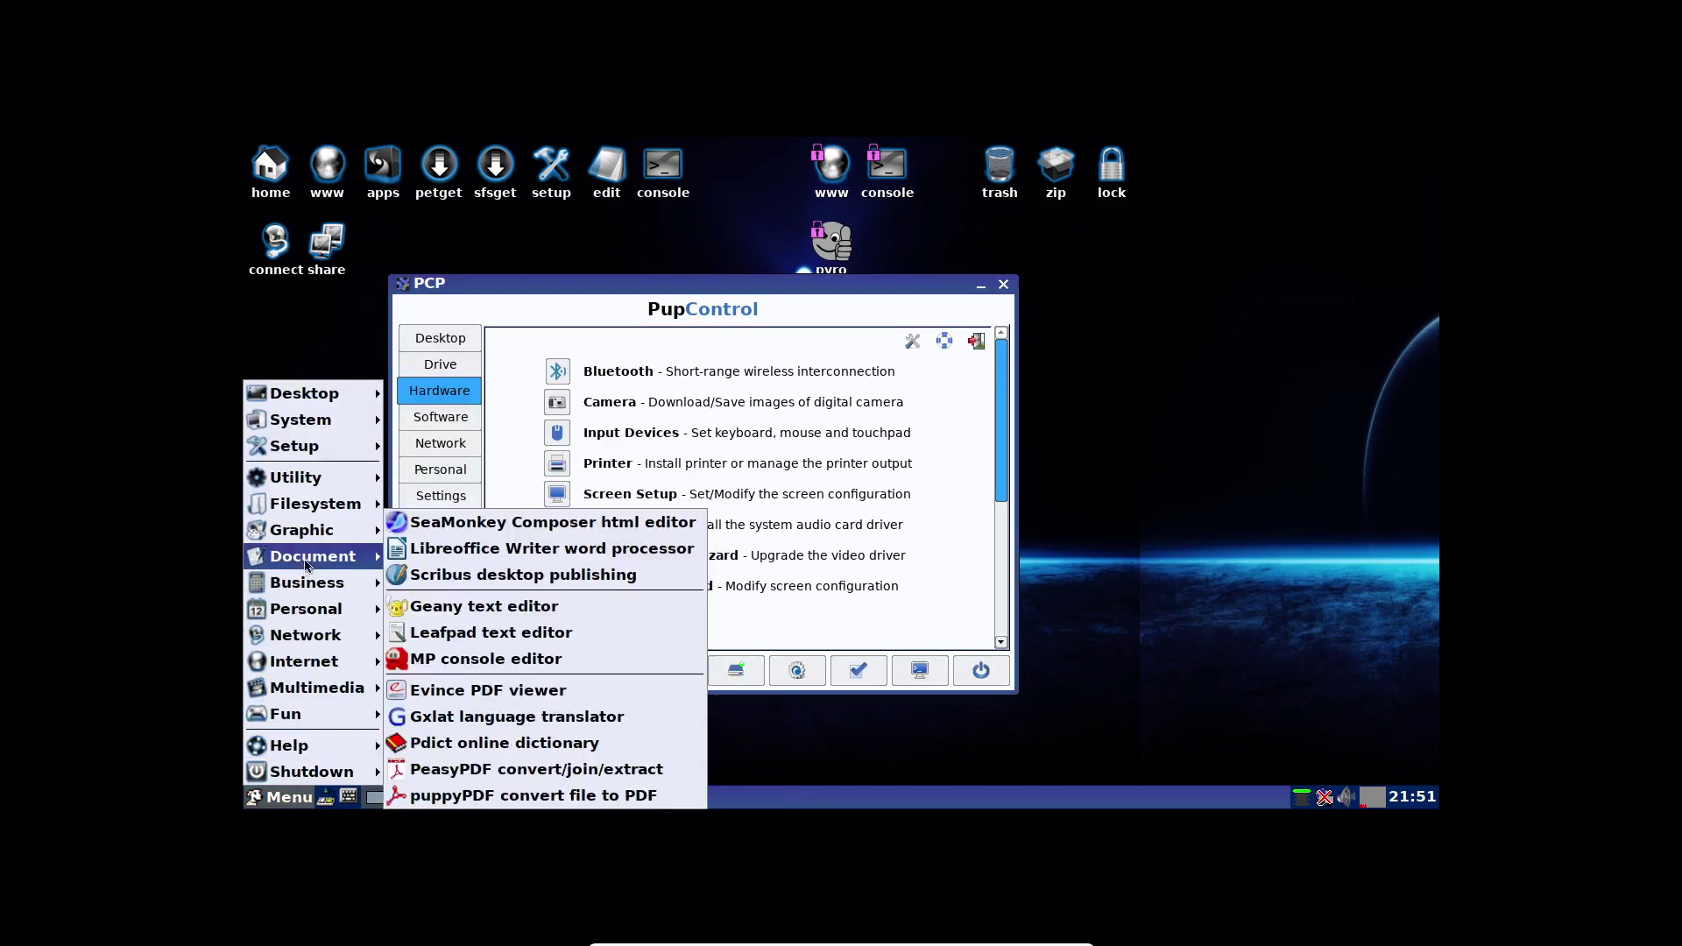
pyautogui.moveTo(313, 530)
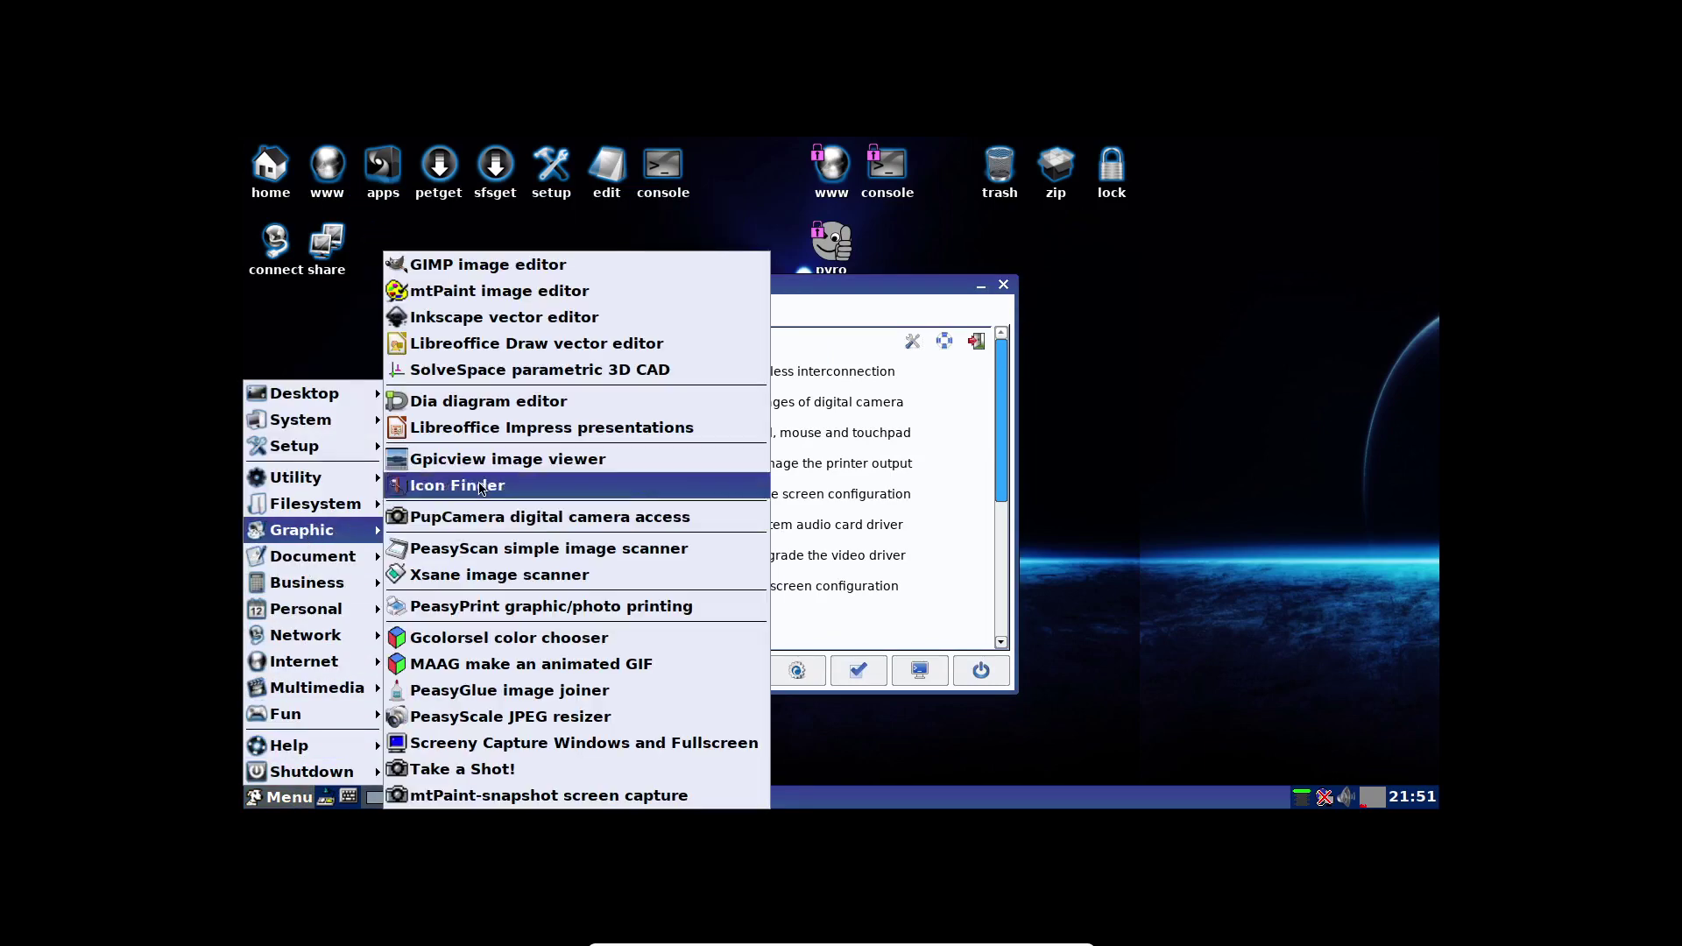
pyautogui.click(505, 265)
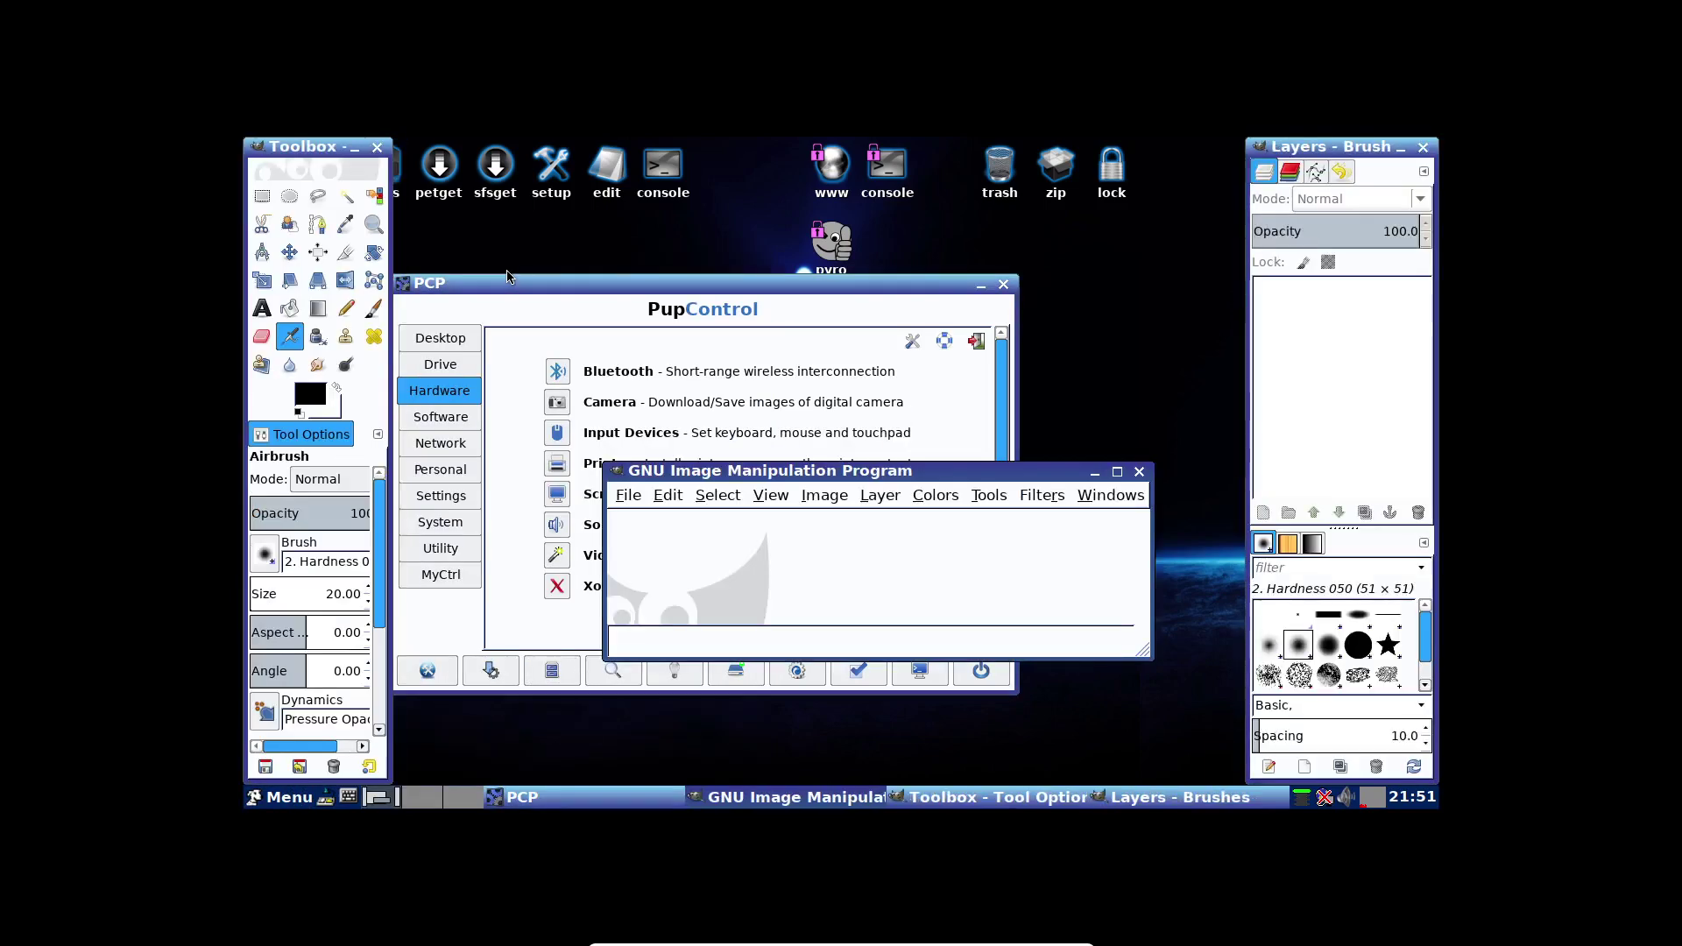
pyautogui.moveTo(1078, 479); pyautogui.dragTo(1049, 228)
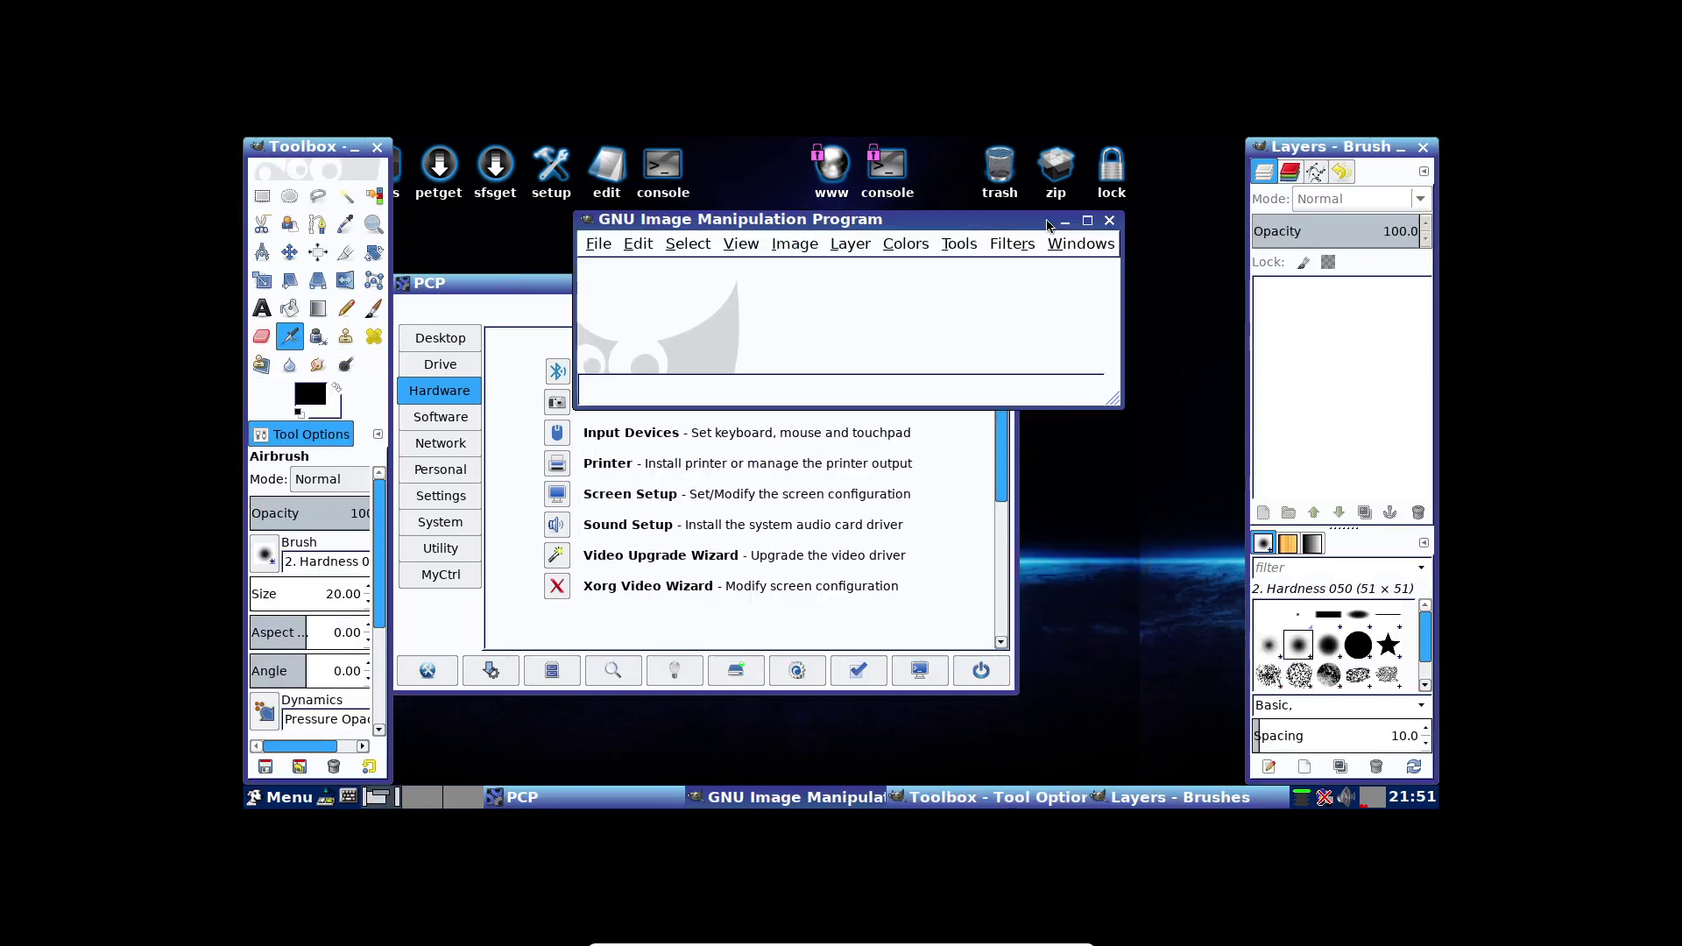
pyautogui.click(1110, 221)
pyautogui.click(1006, 283)
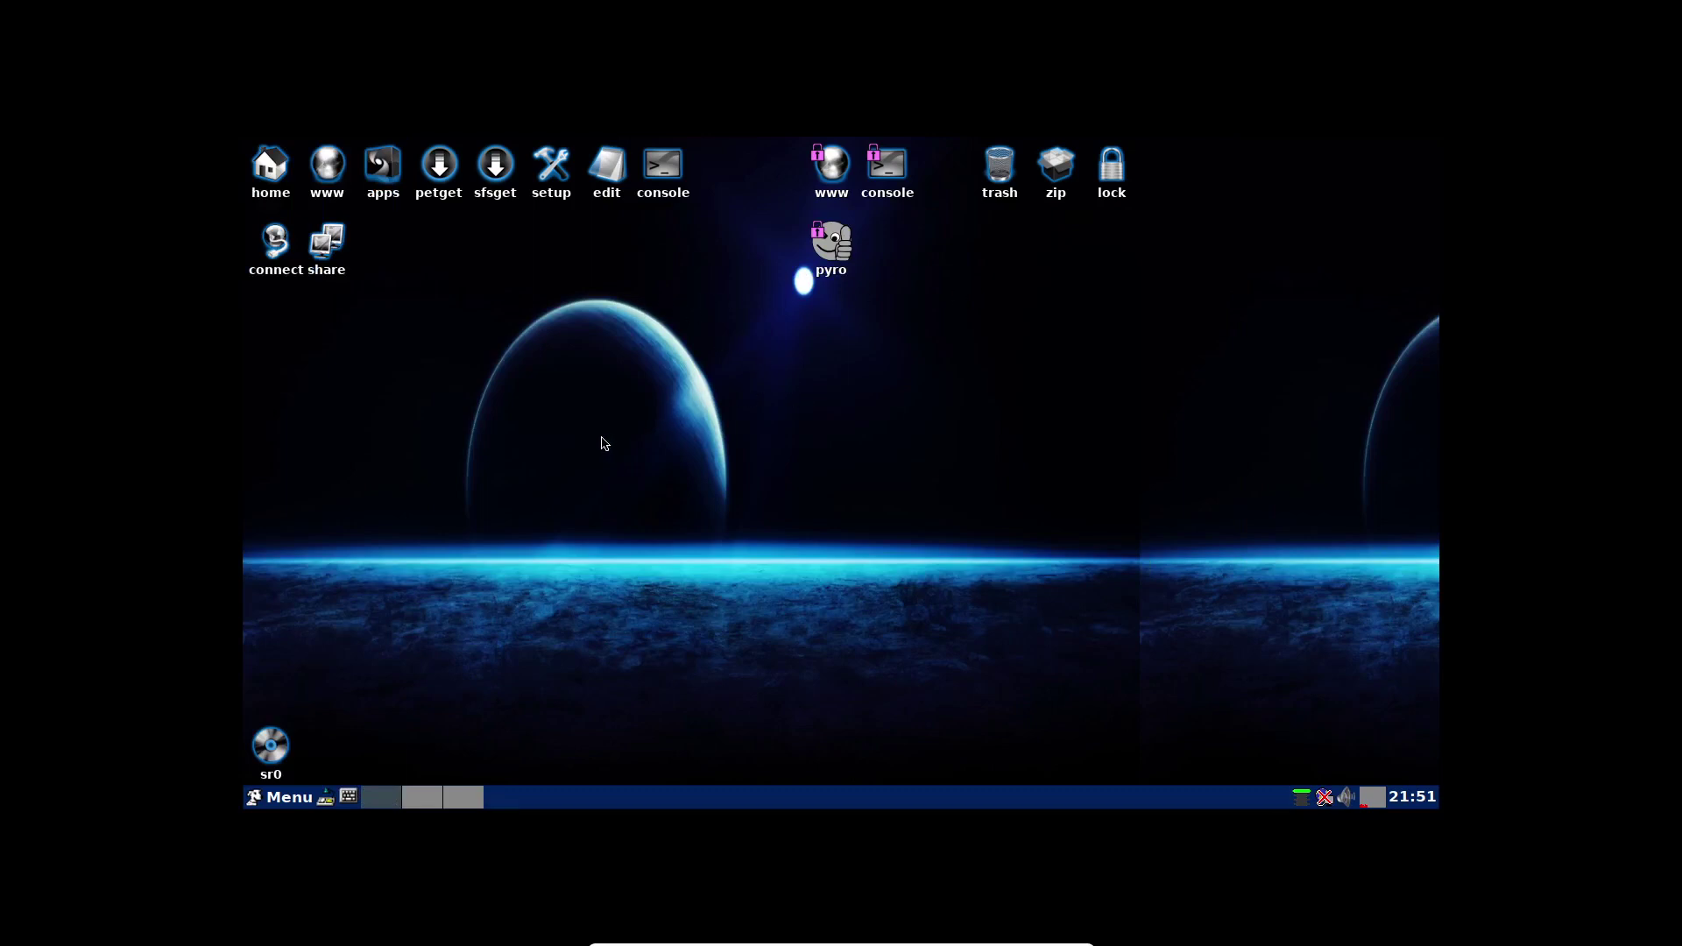
# Launch the SeaMonkey web browser outside the container, maximize its window, and search the web for "distrowatch".
pyautogui.click(335, 175)
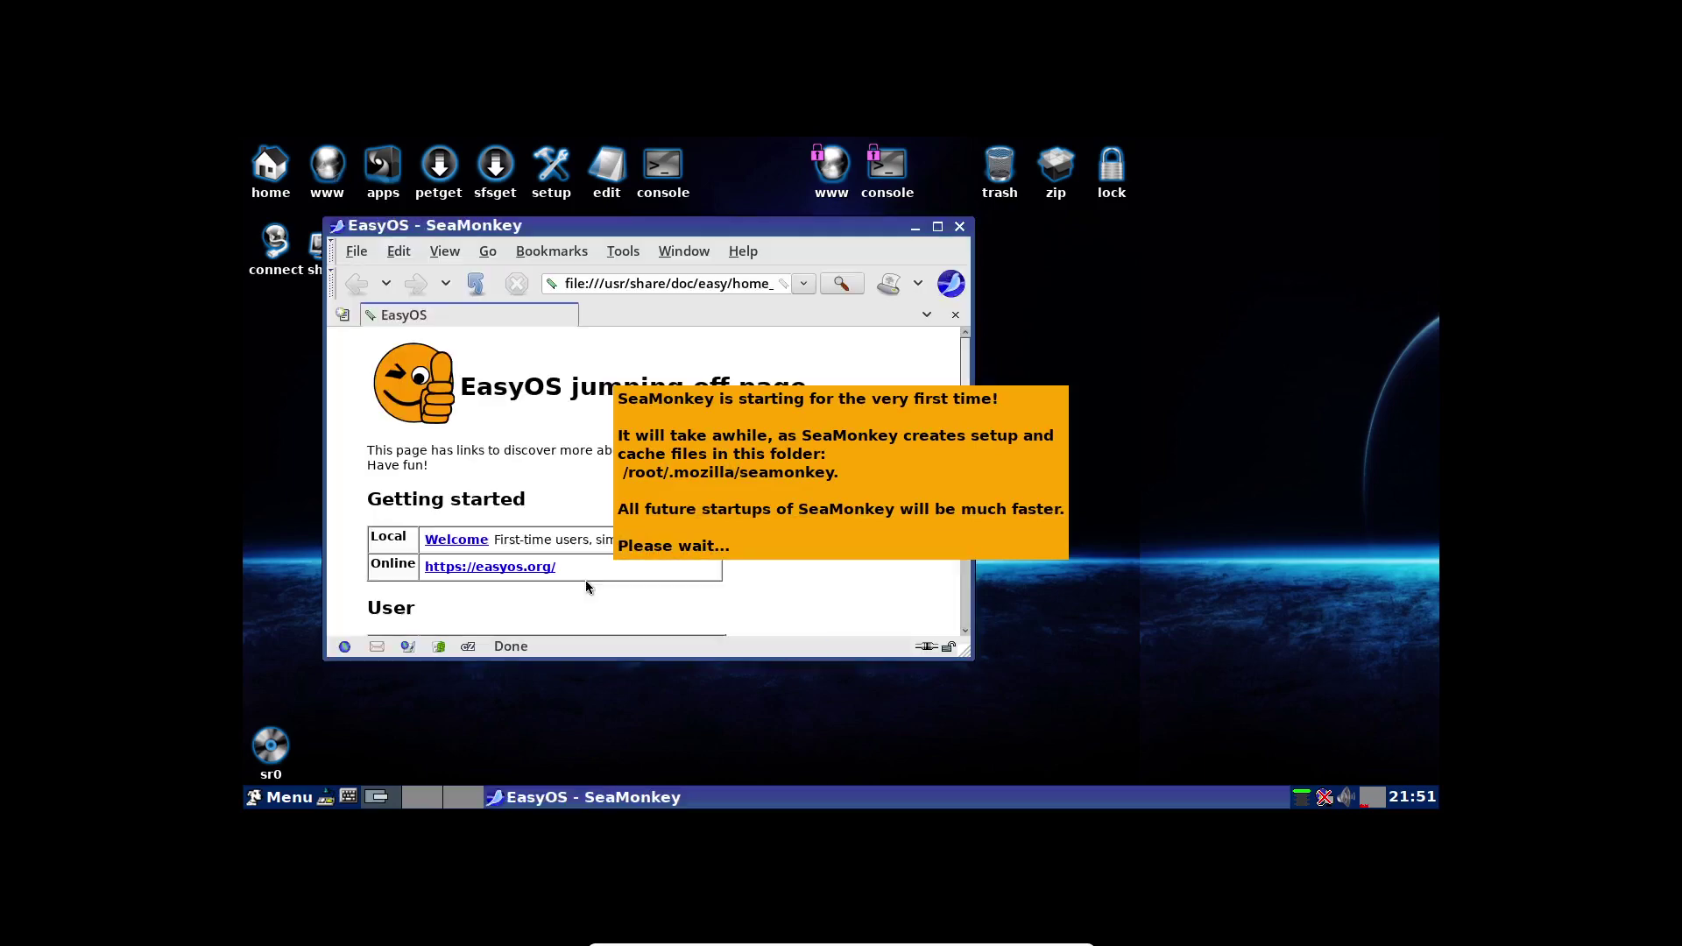
pyautogui.click(936, 227)
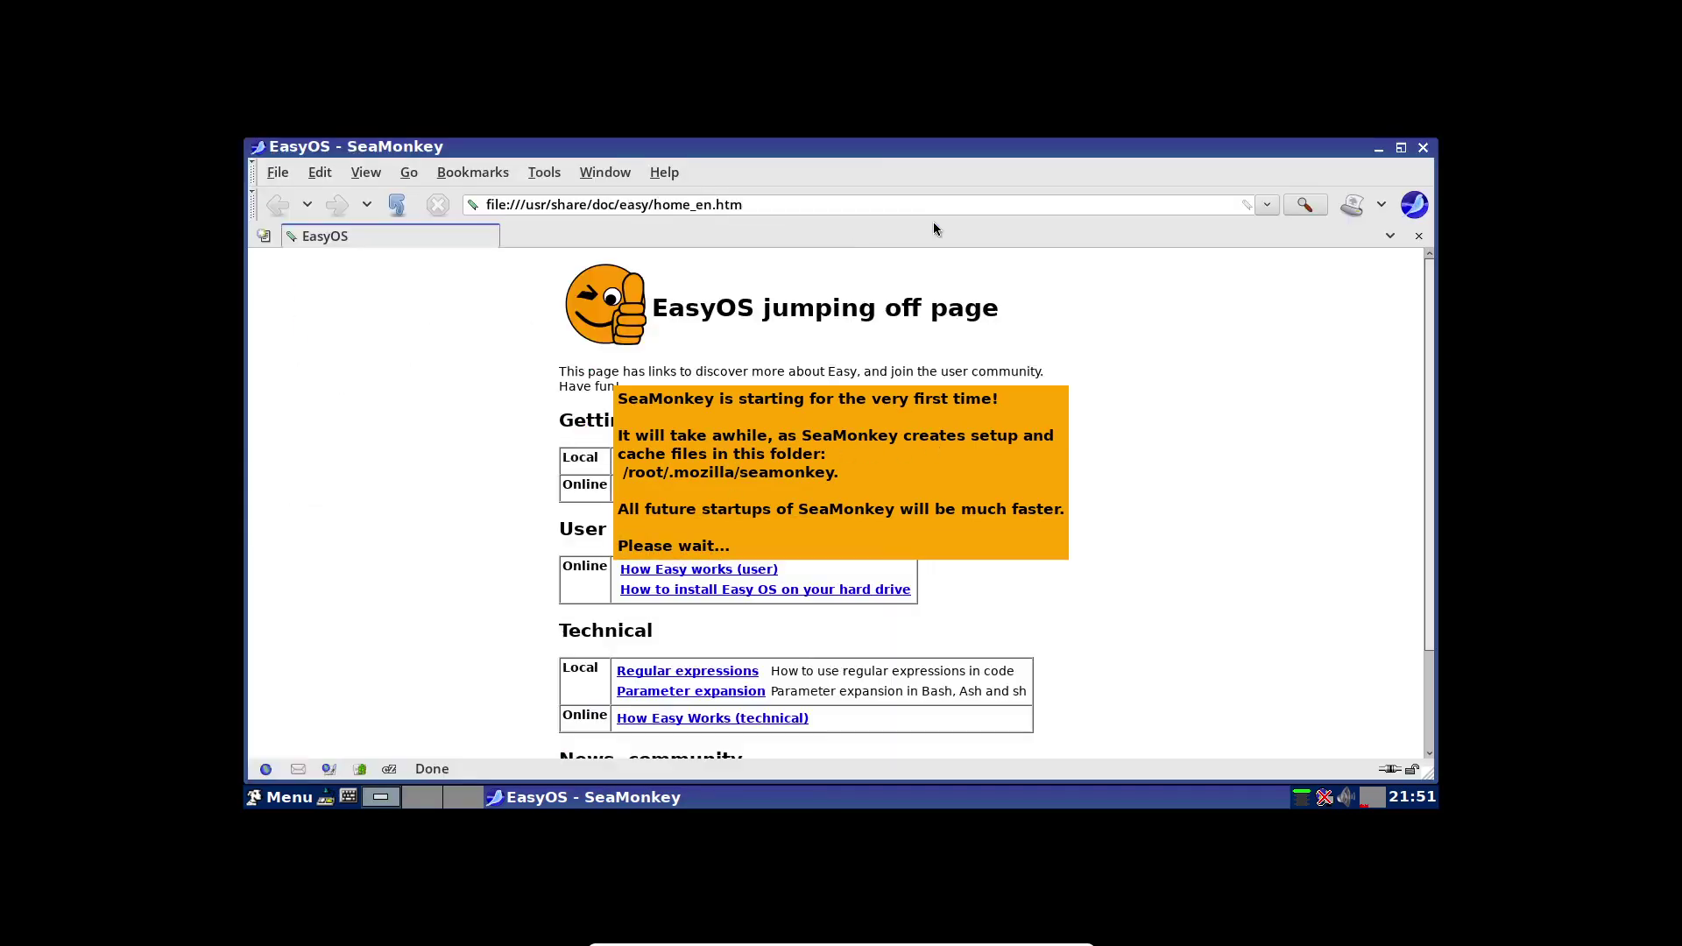
pyautogui.click(595, 203)
pyautogui.write('di')
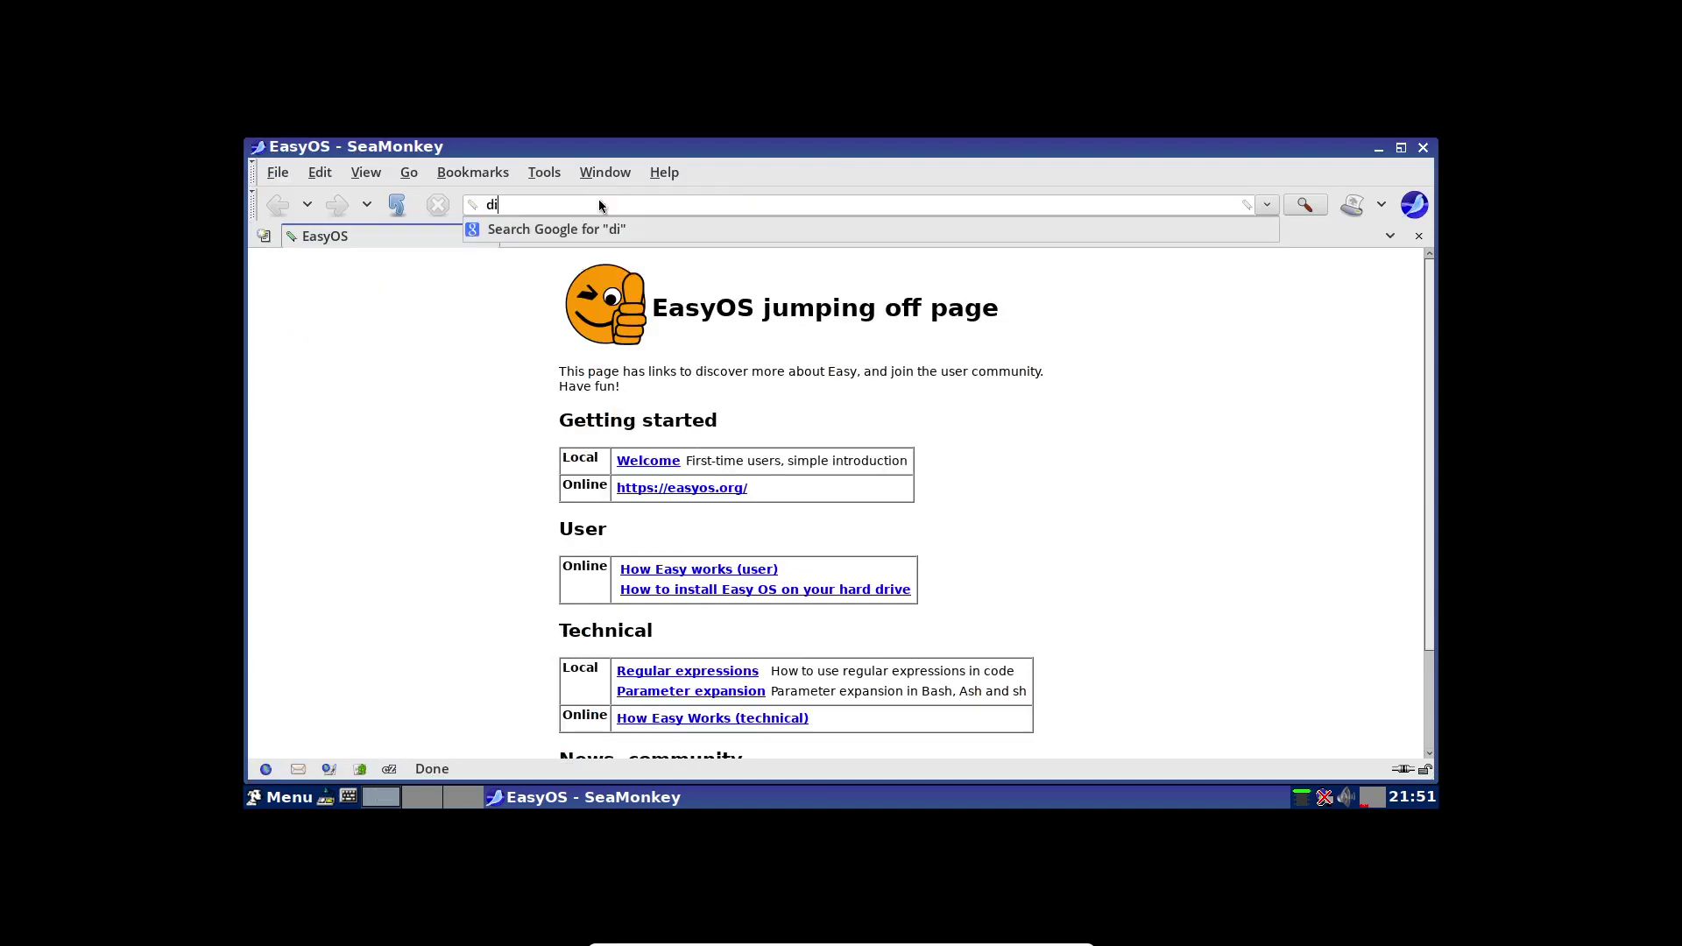
pyautogui.write('strowatch')
pyautogui.press('Return')
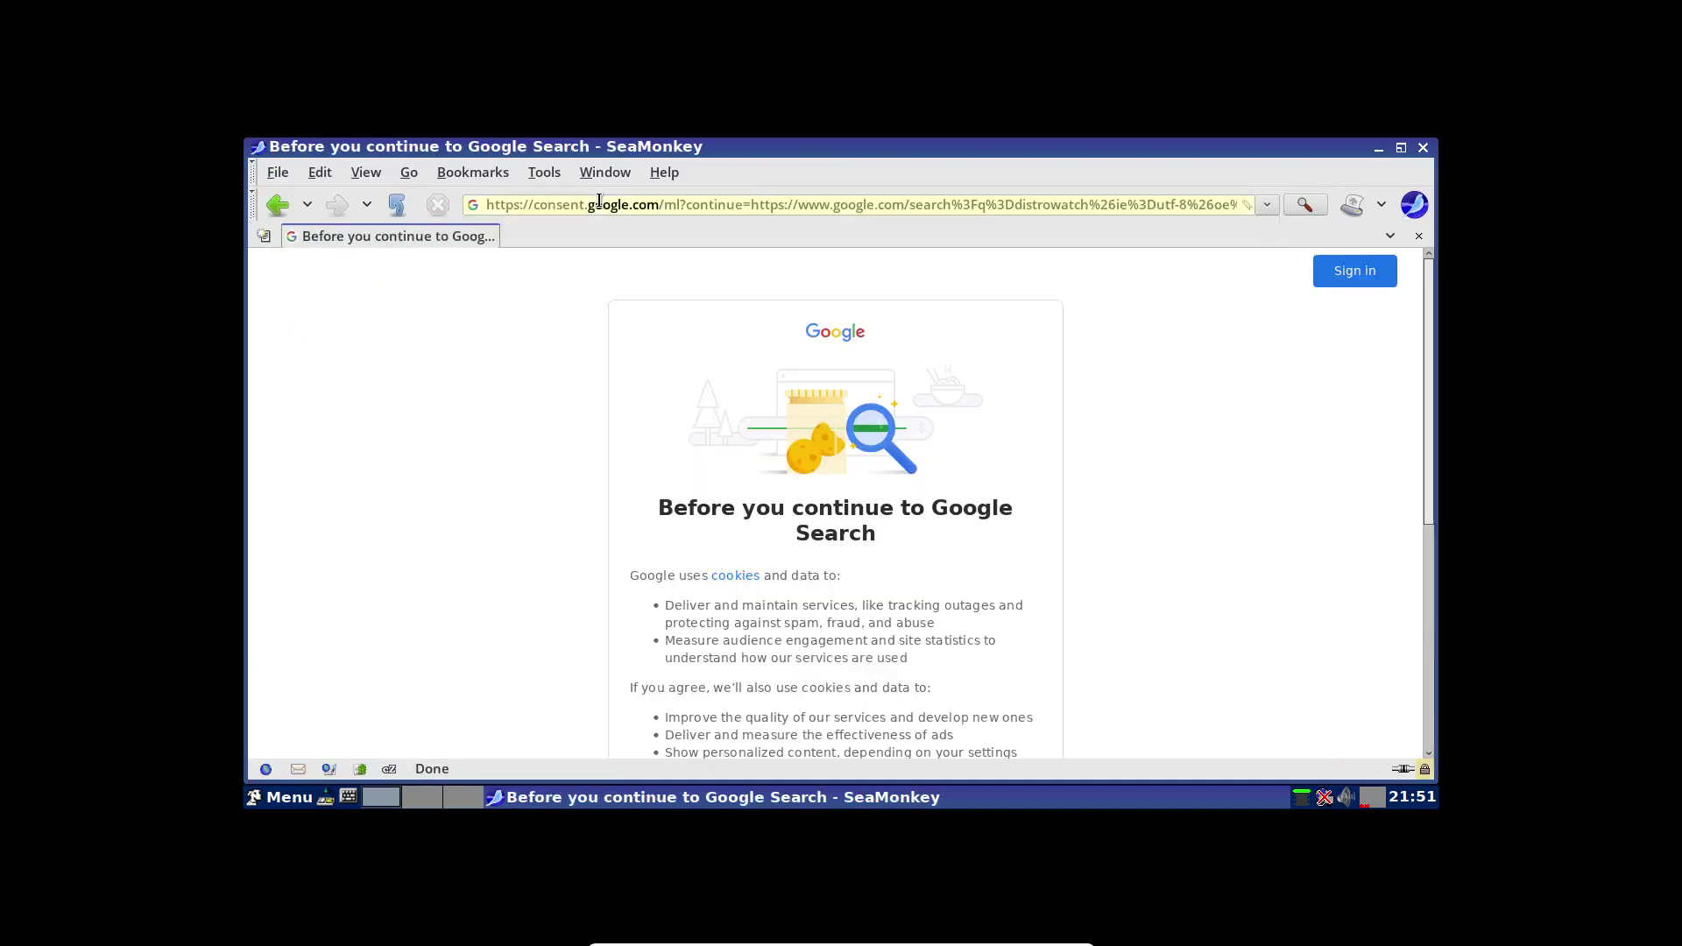
# Agree to Google's cookie terms and open the DistroWatch.com search result.
pyautogui.scroll(-5, 693, 485)
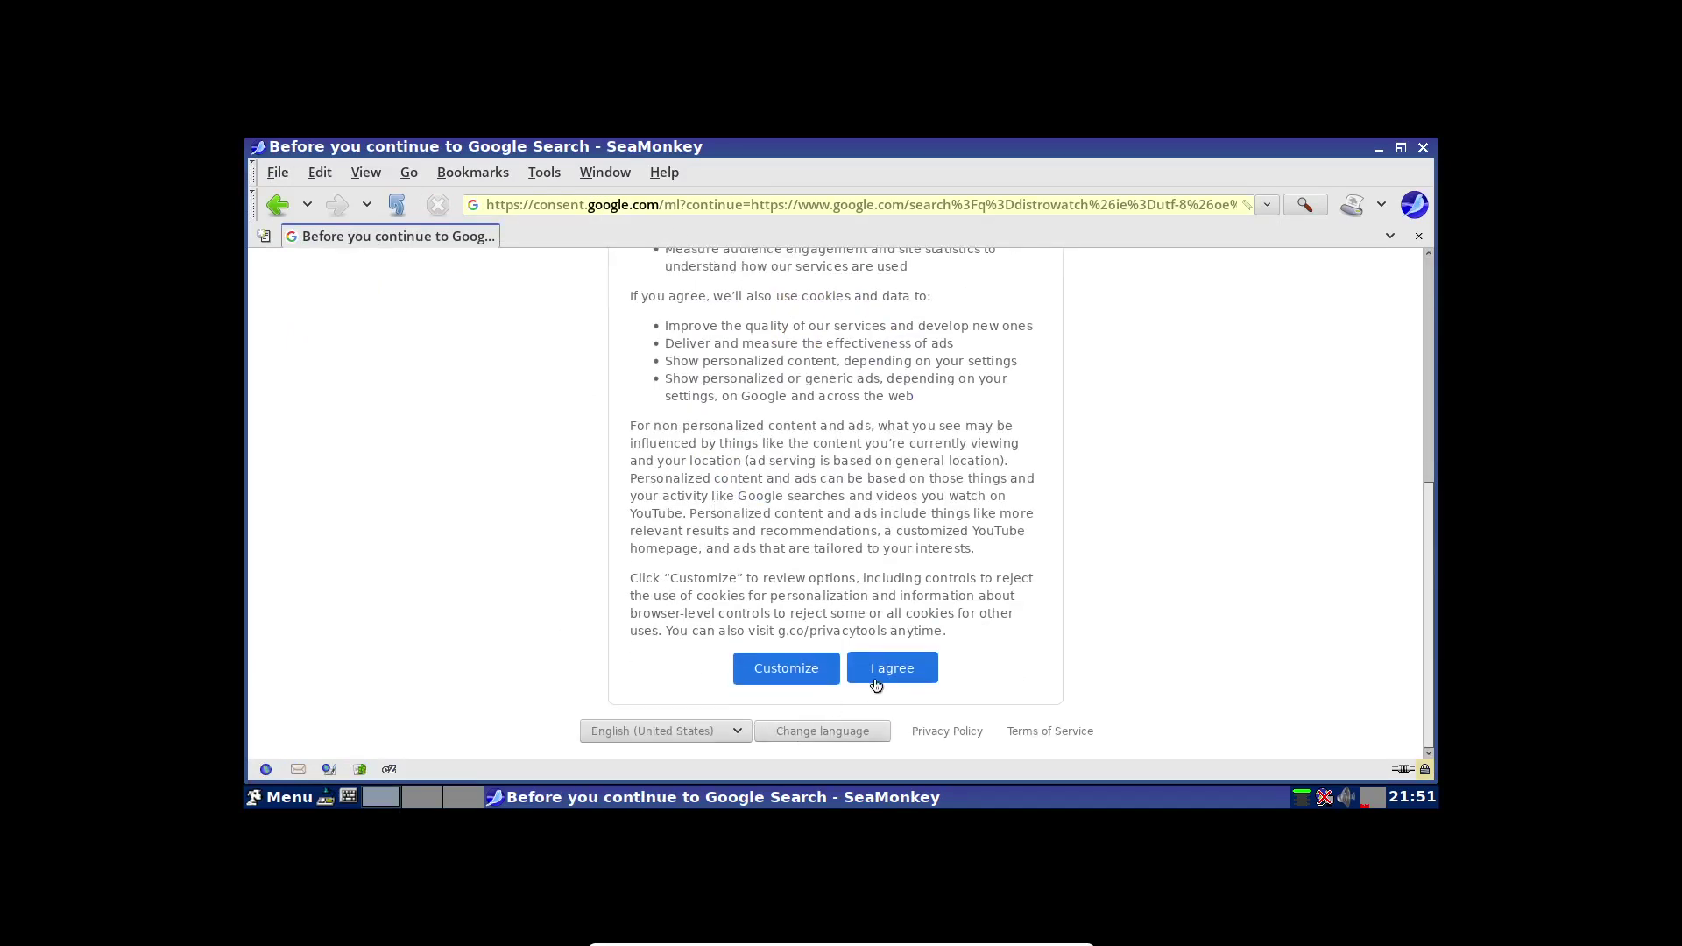
pyautogui.click(896, 672)
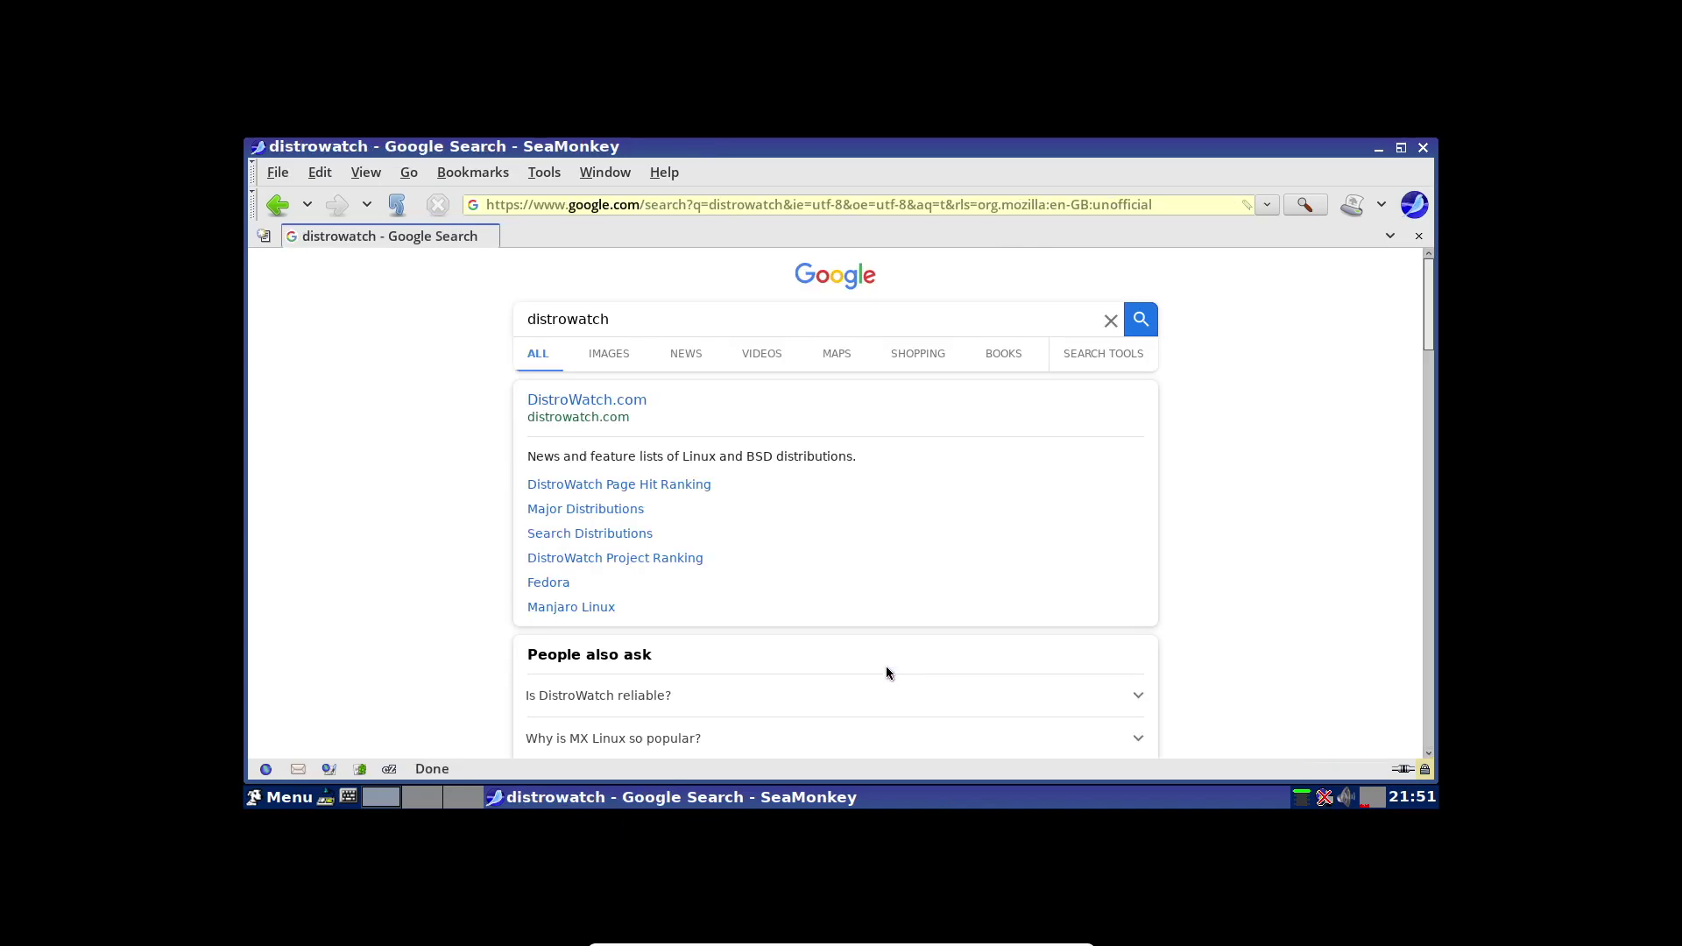
pyautogui.click(639, 398)
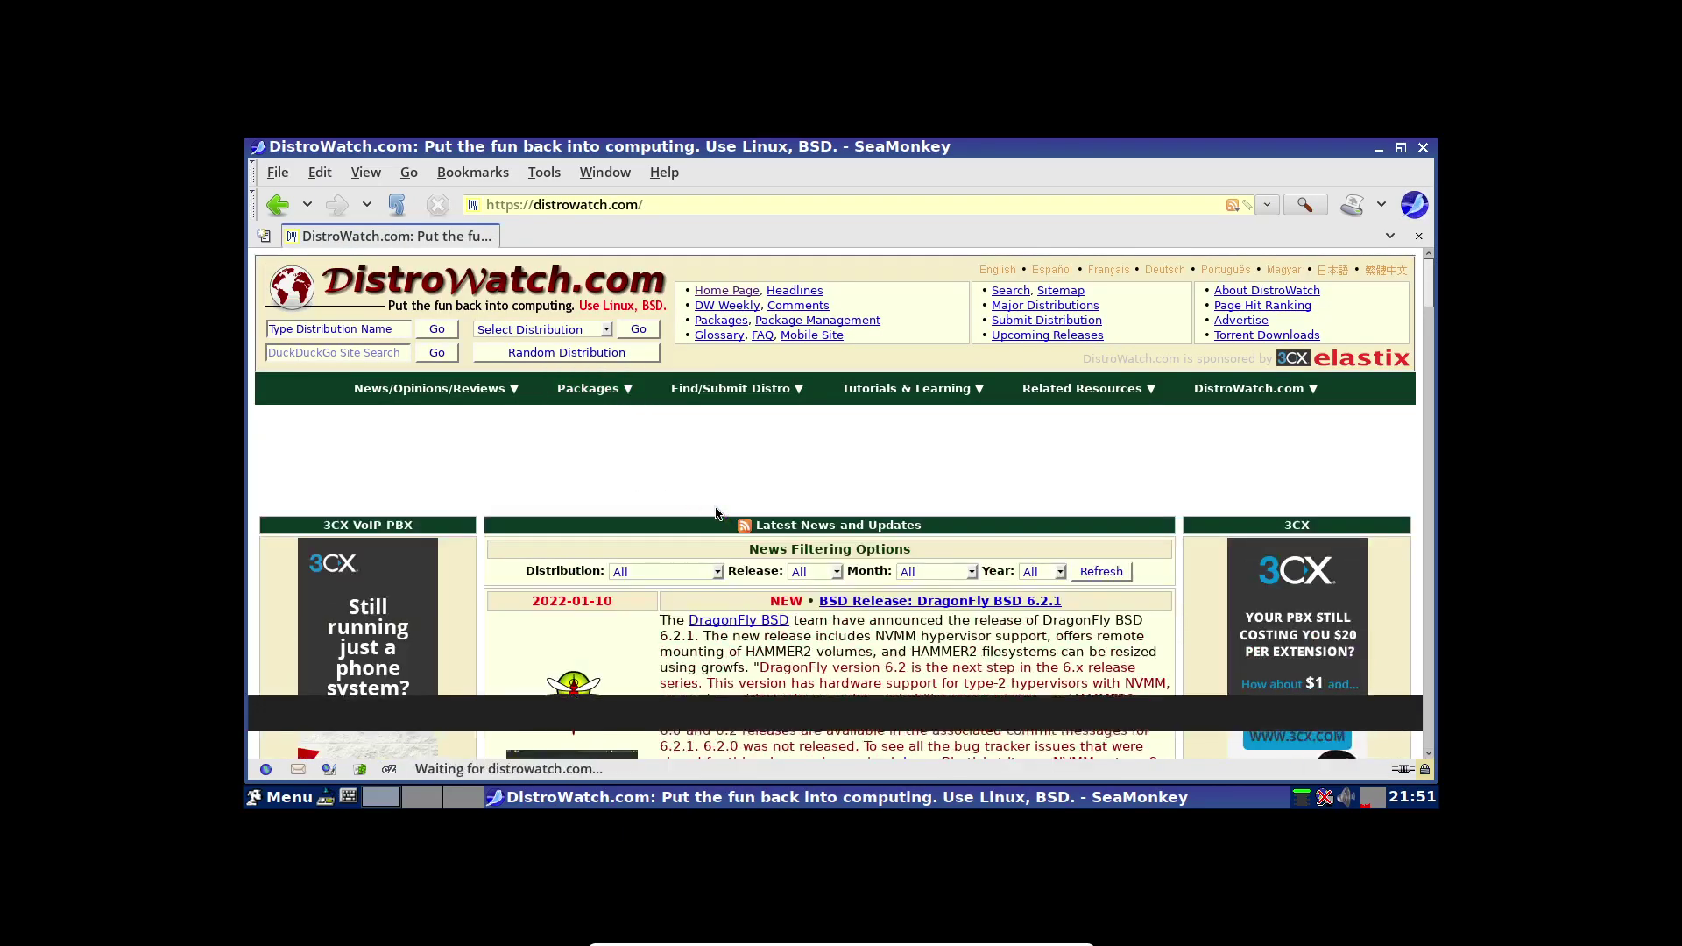
# Accept DistroWatch's cookie notice and read down the latest news to the EasyOS 3.2 release entry.
pyautogui.scroll(-2, 716, 513)
pyautogui.scroll(-6, 717, 514)
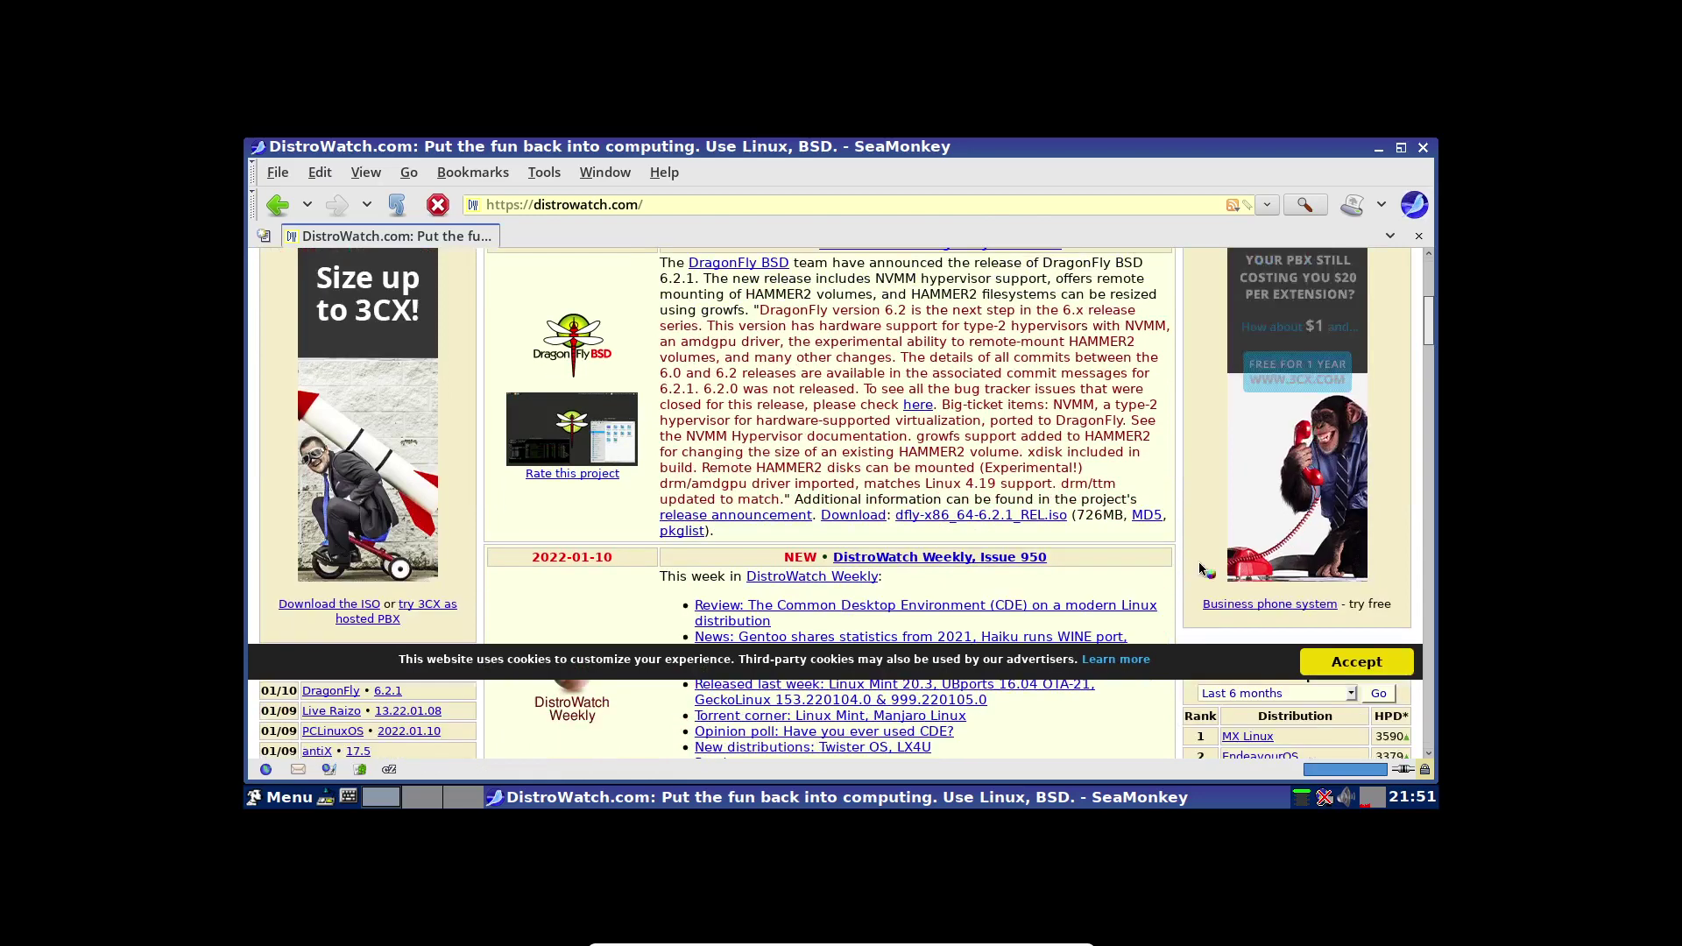
pyautogui.click(1356, 666)
pyautogui.scroll(-7, 837, 558)
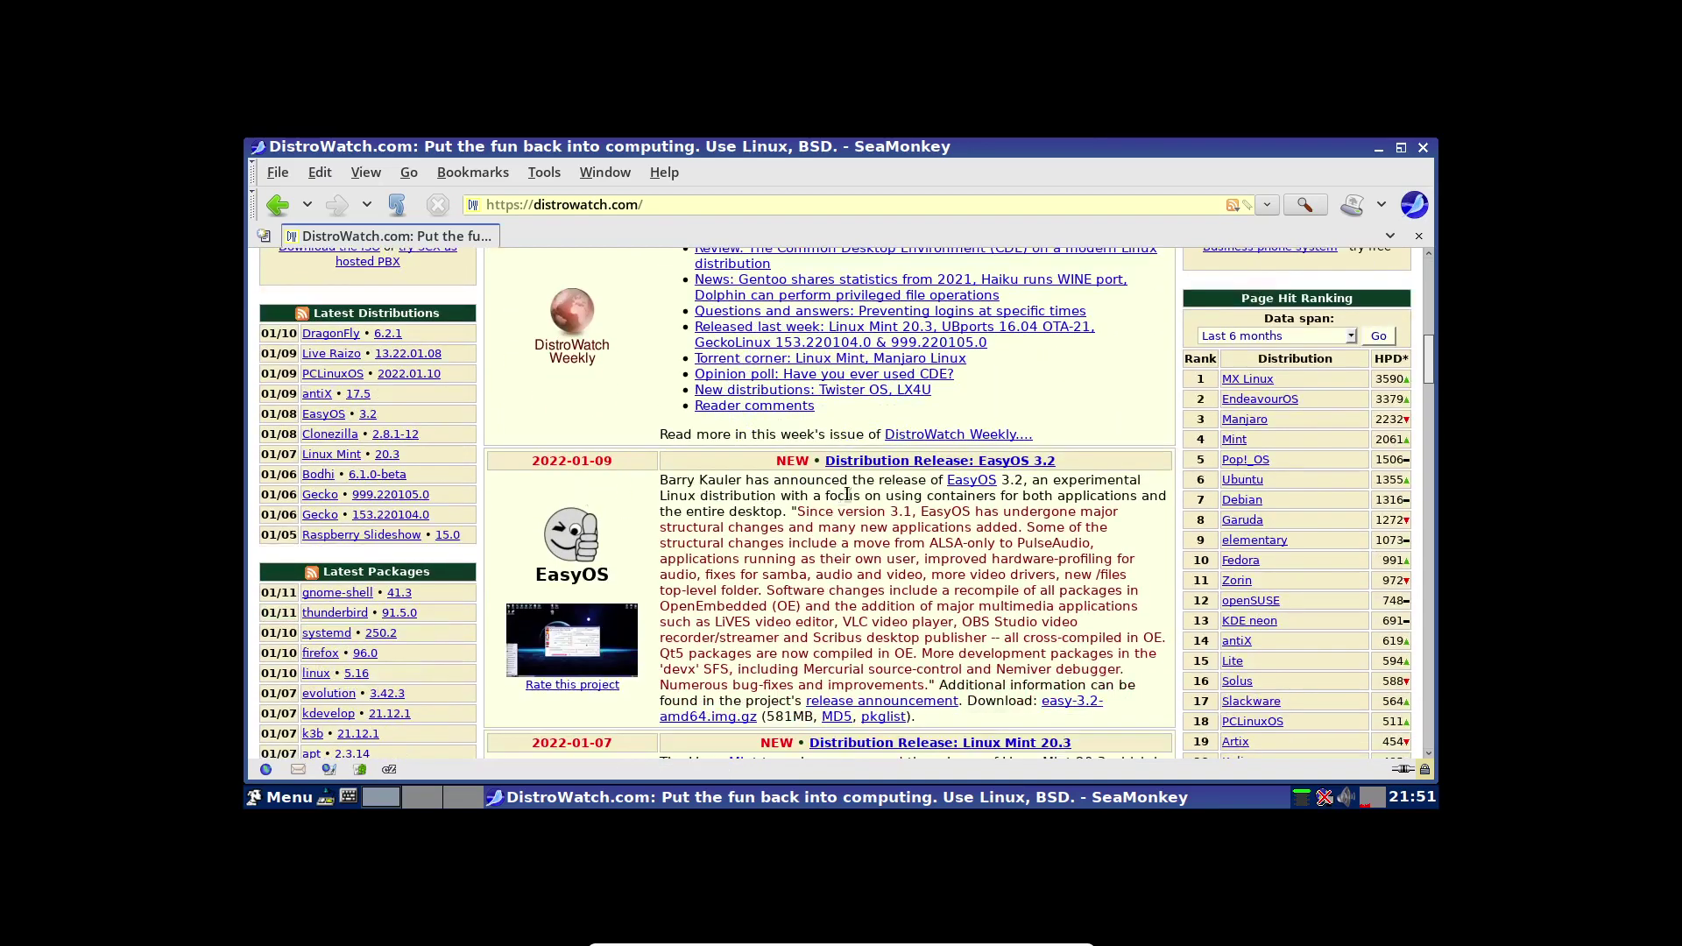
# Open the EasyOS page from the 3.2 release entry and read its summary table, download mirrors and recent releases.
pyautogui.click(975, 487)
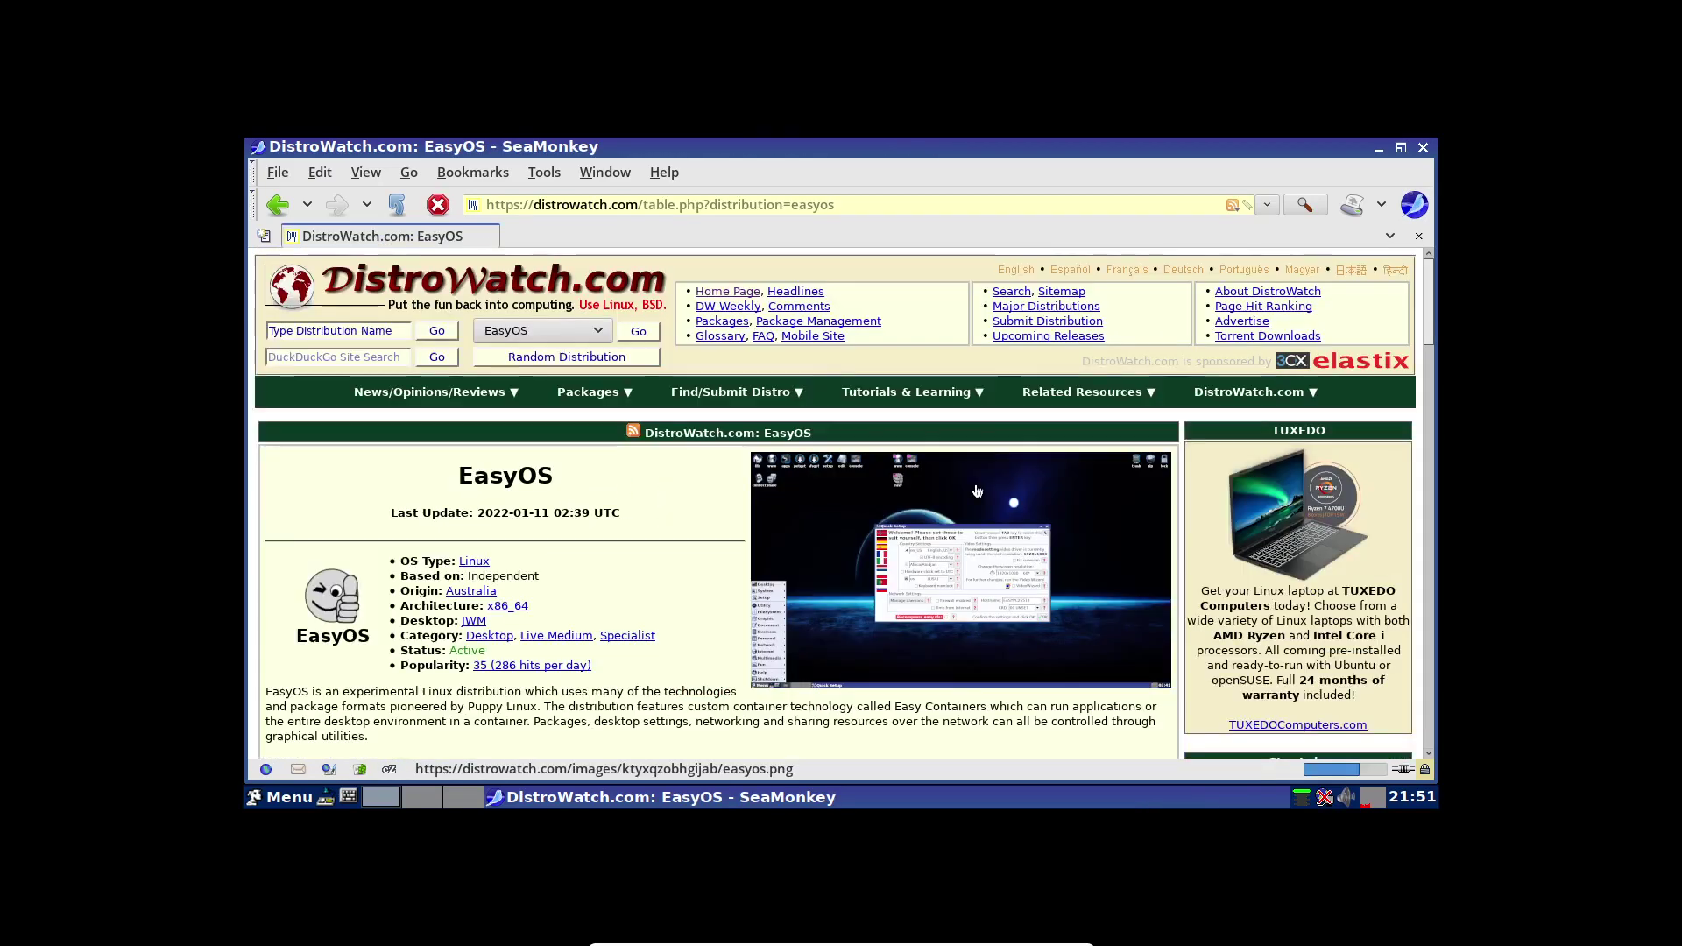
pyautogui.scroll(-5, 599, 601)
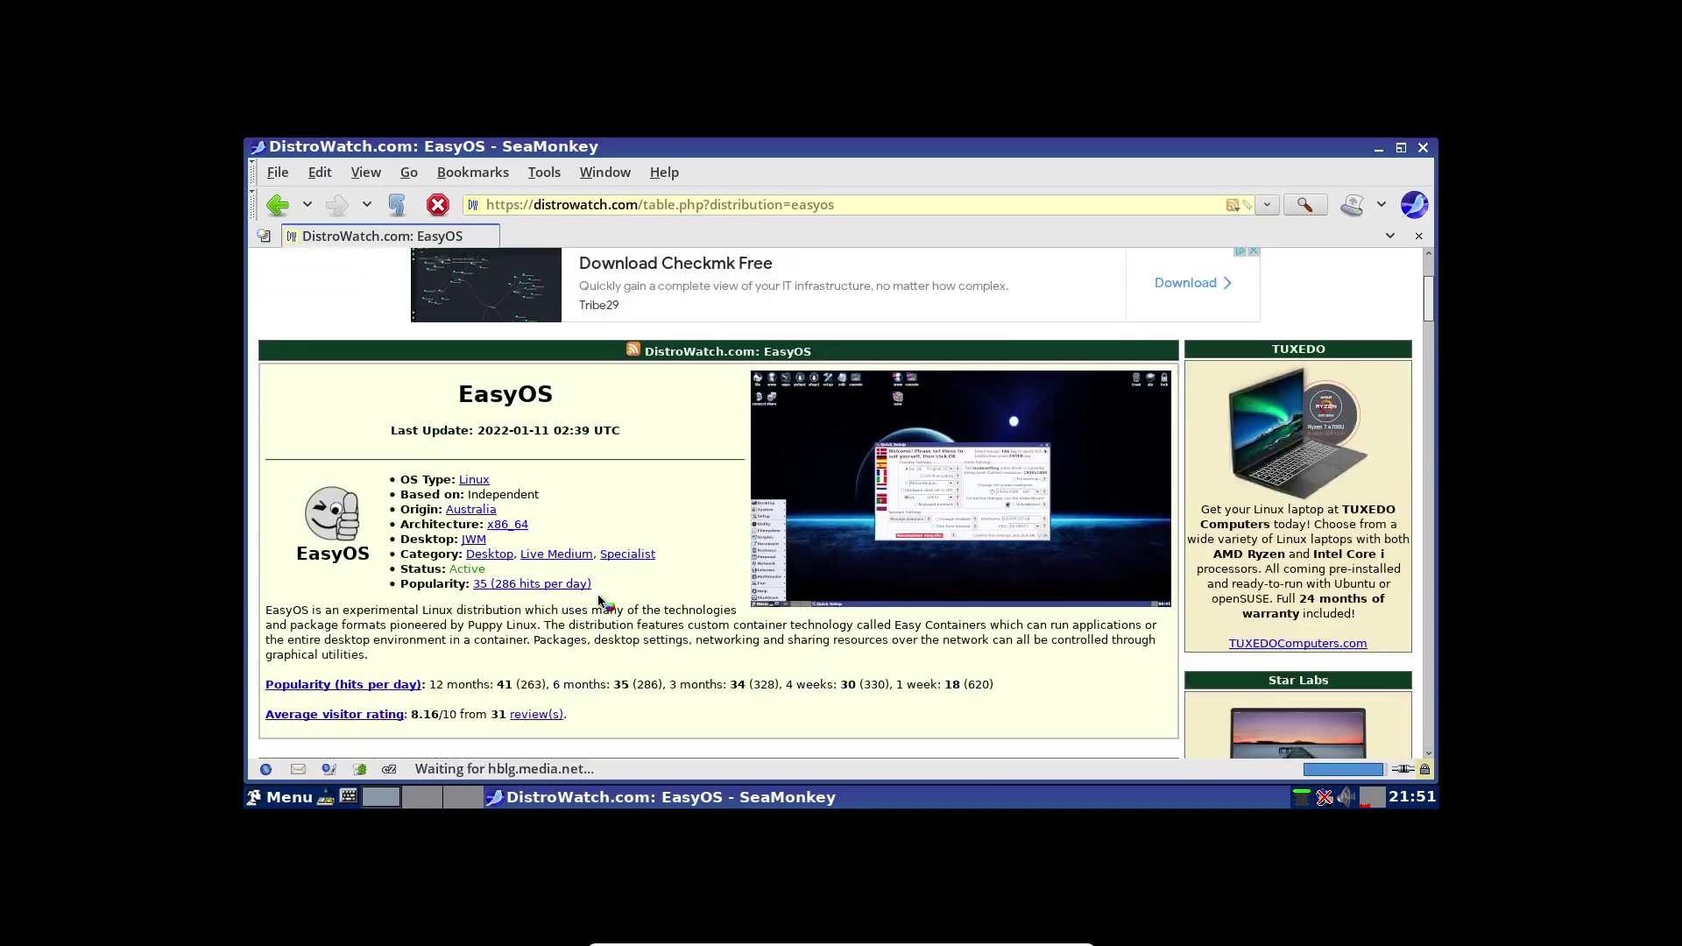
pyautogui.scroll(-6, 599, 601)
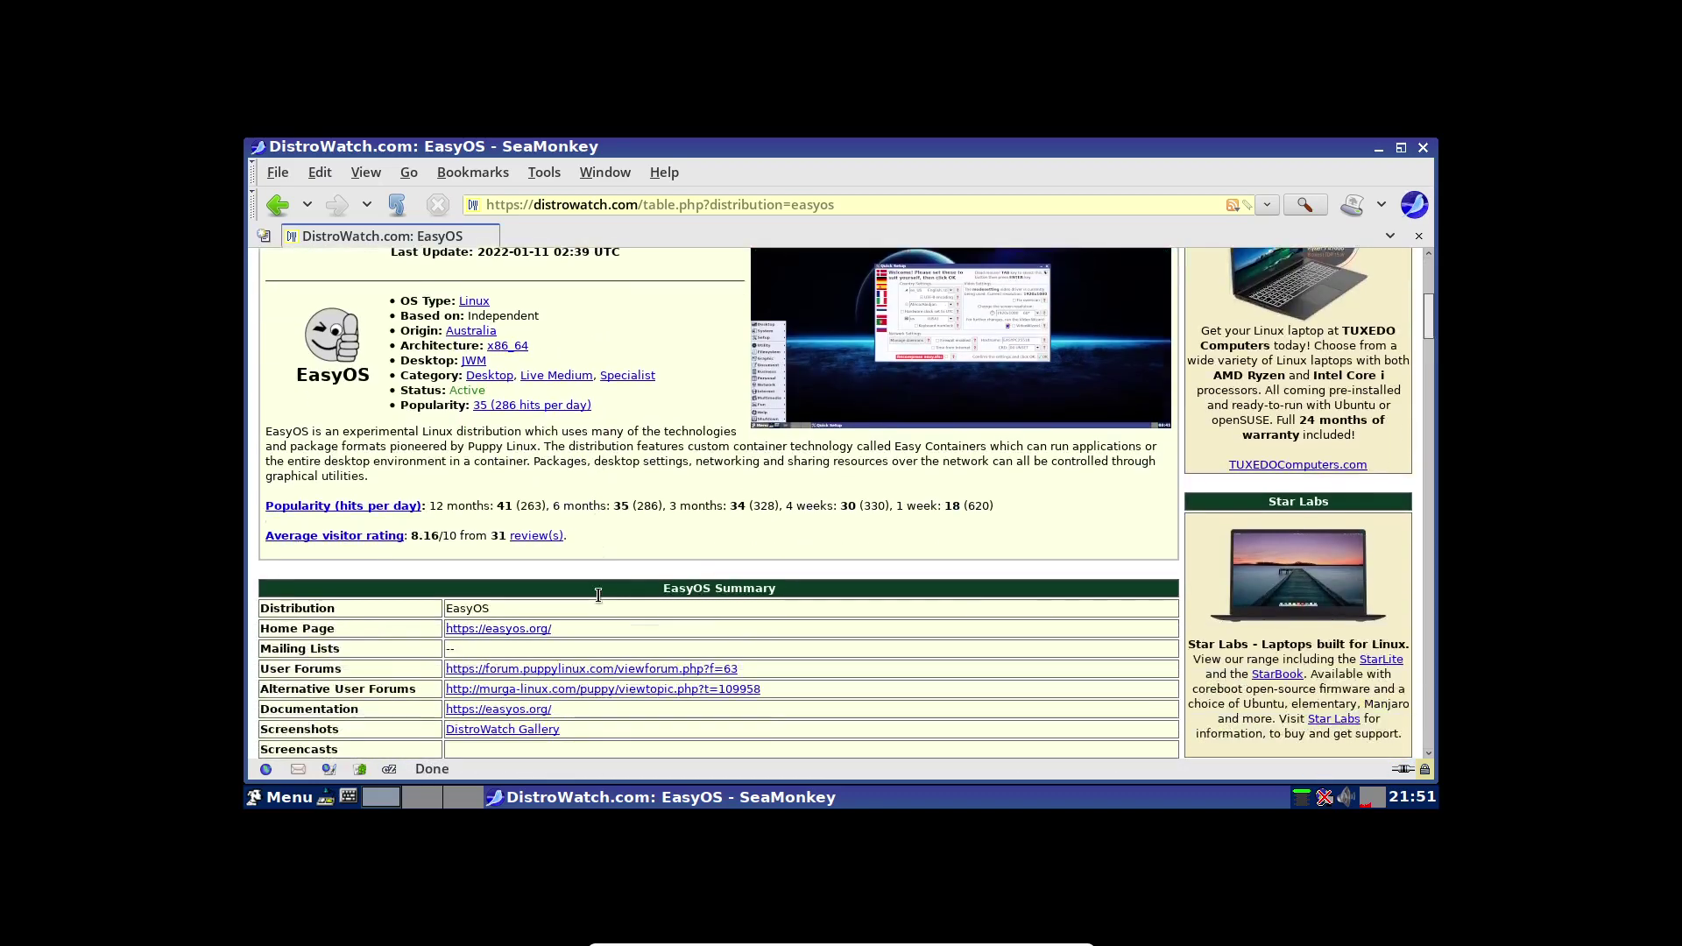
pyautogui.scroll(6, 601, 601)
pyautogui.scroll(5, 602, 587)
pyautogui.scroll(-20, 600, 575)
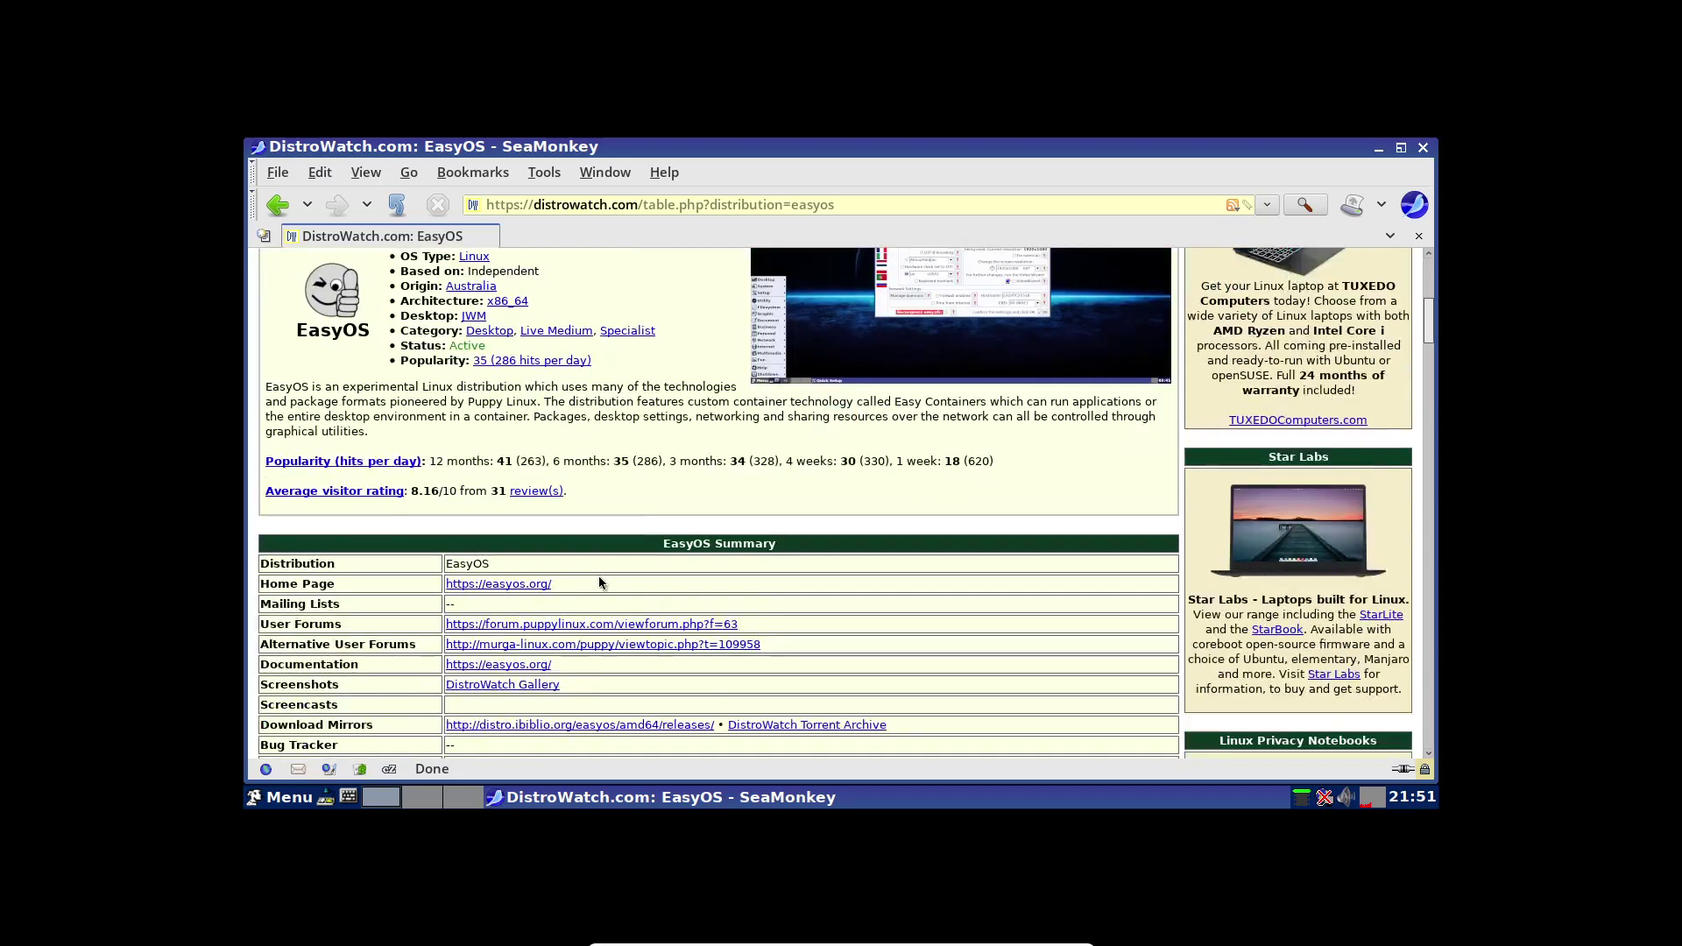
pyautogui.scroll(20, 601, 579)
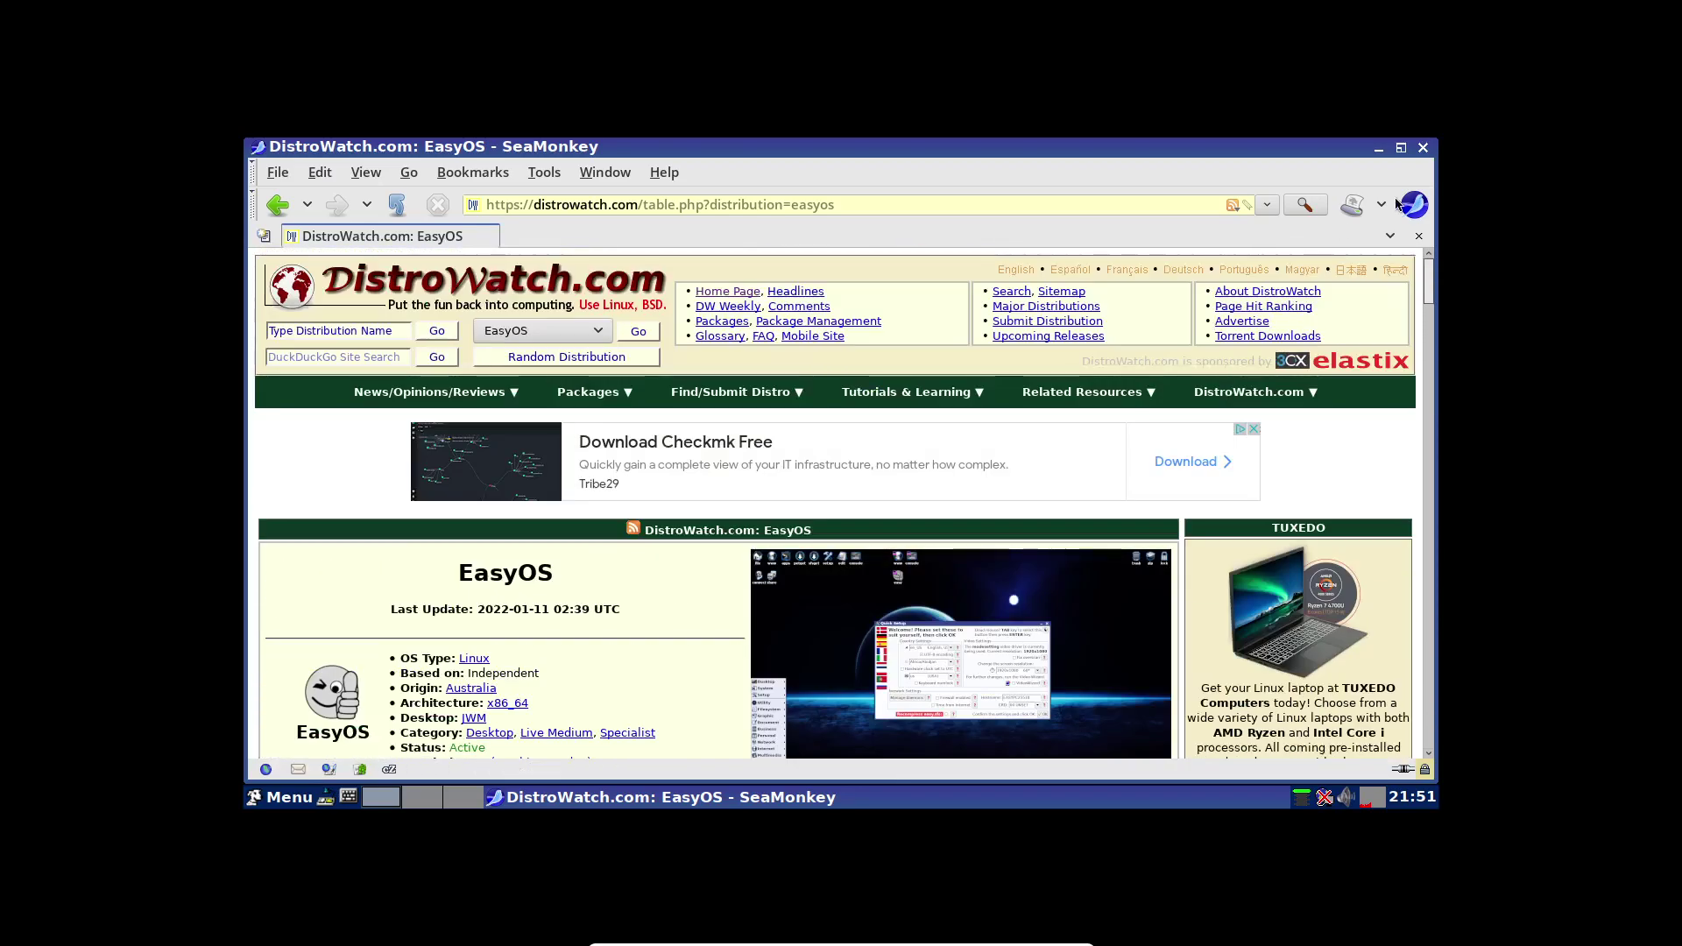
pyautogui.scroll(-20, 780, 528)
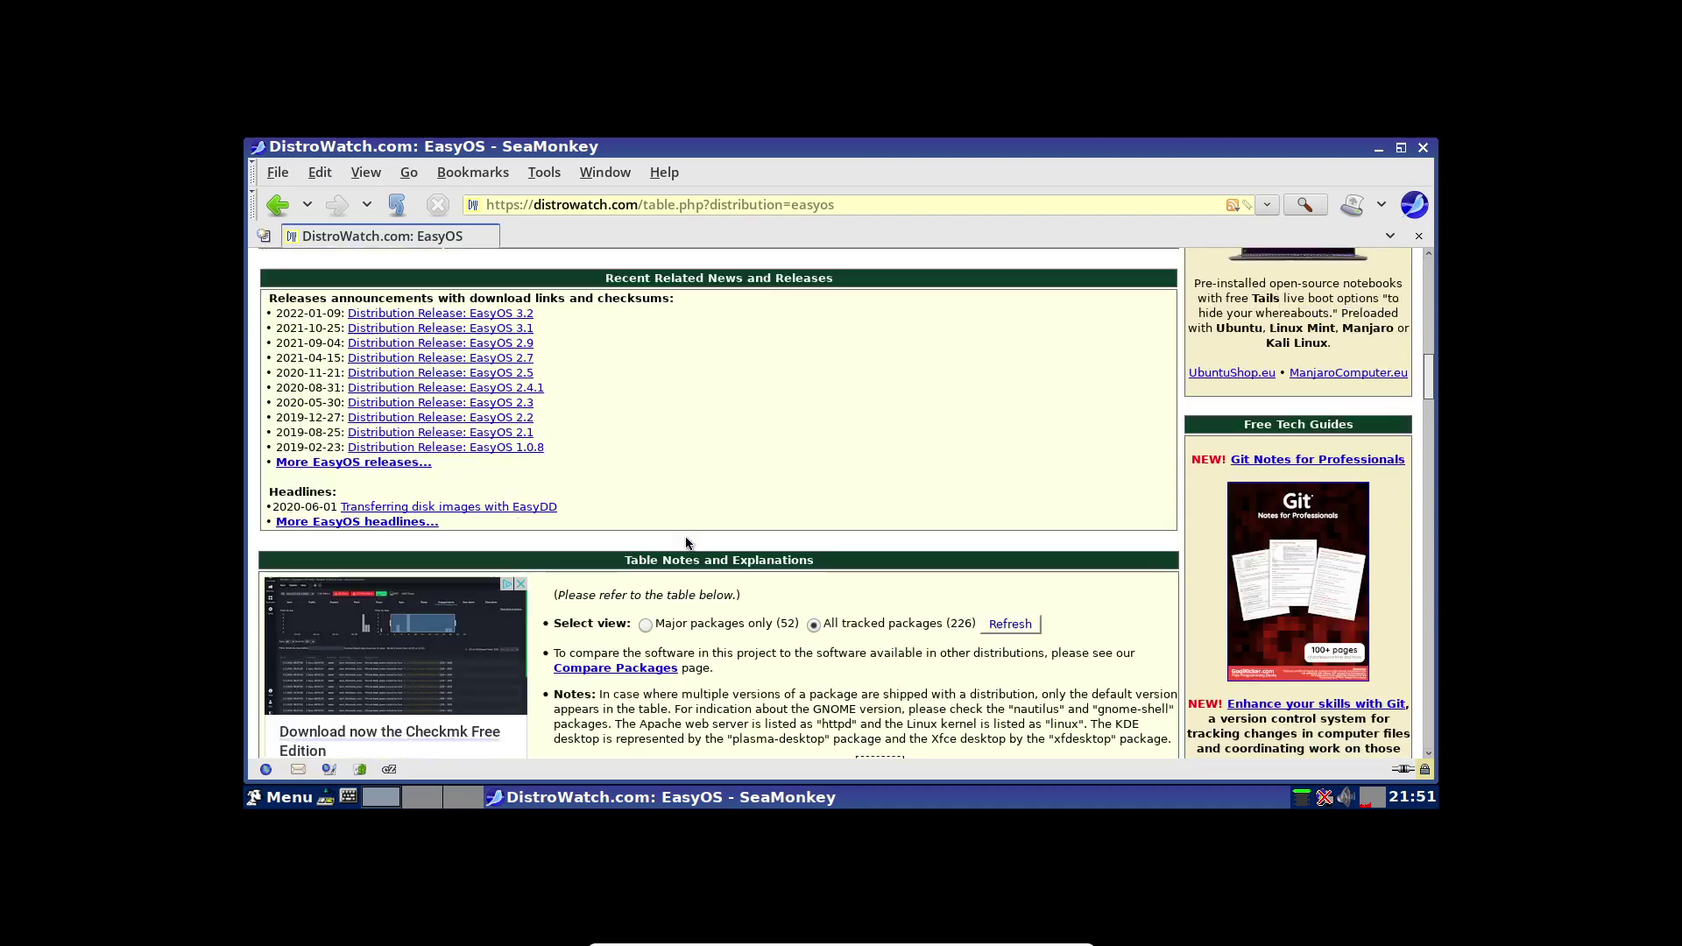
pyautogui.scroll(15, 687, 541)
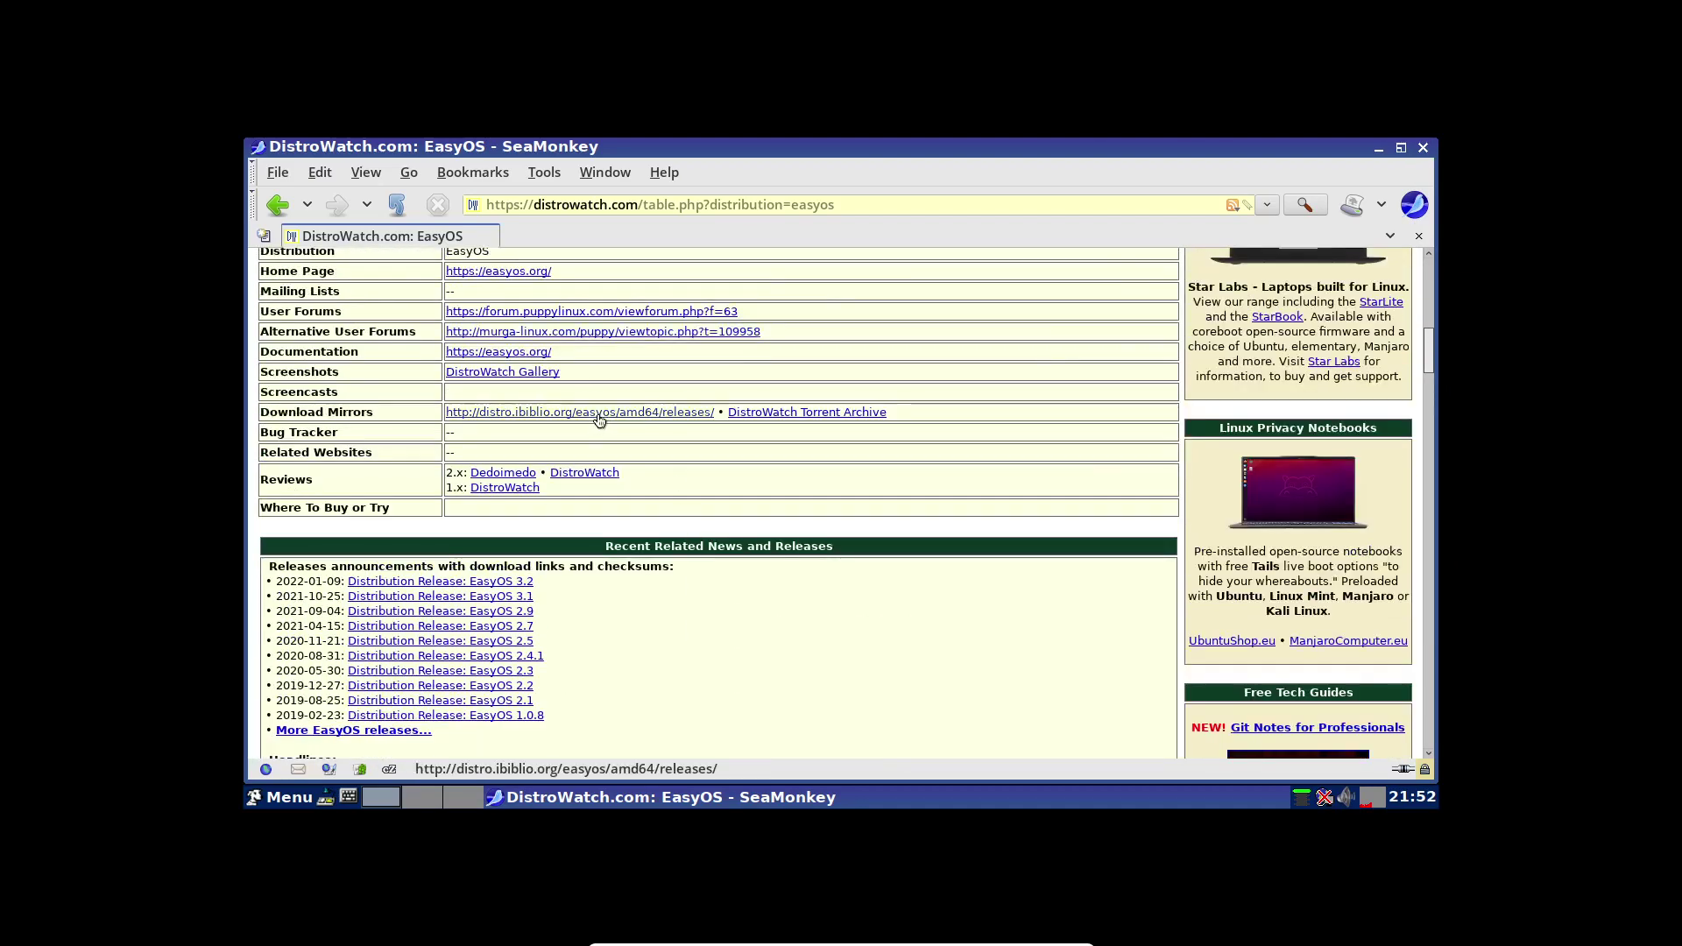
# Open the ibiblio download mirror for EasyOS, look into beaver/0.9.4 and return to the releases directory.
pyautogui.click(595, 412)
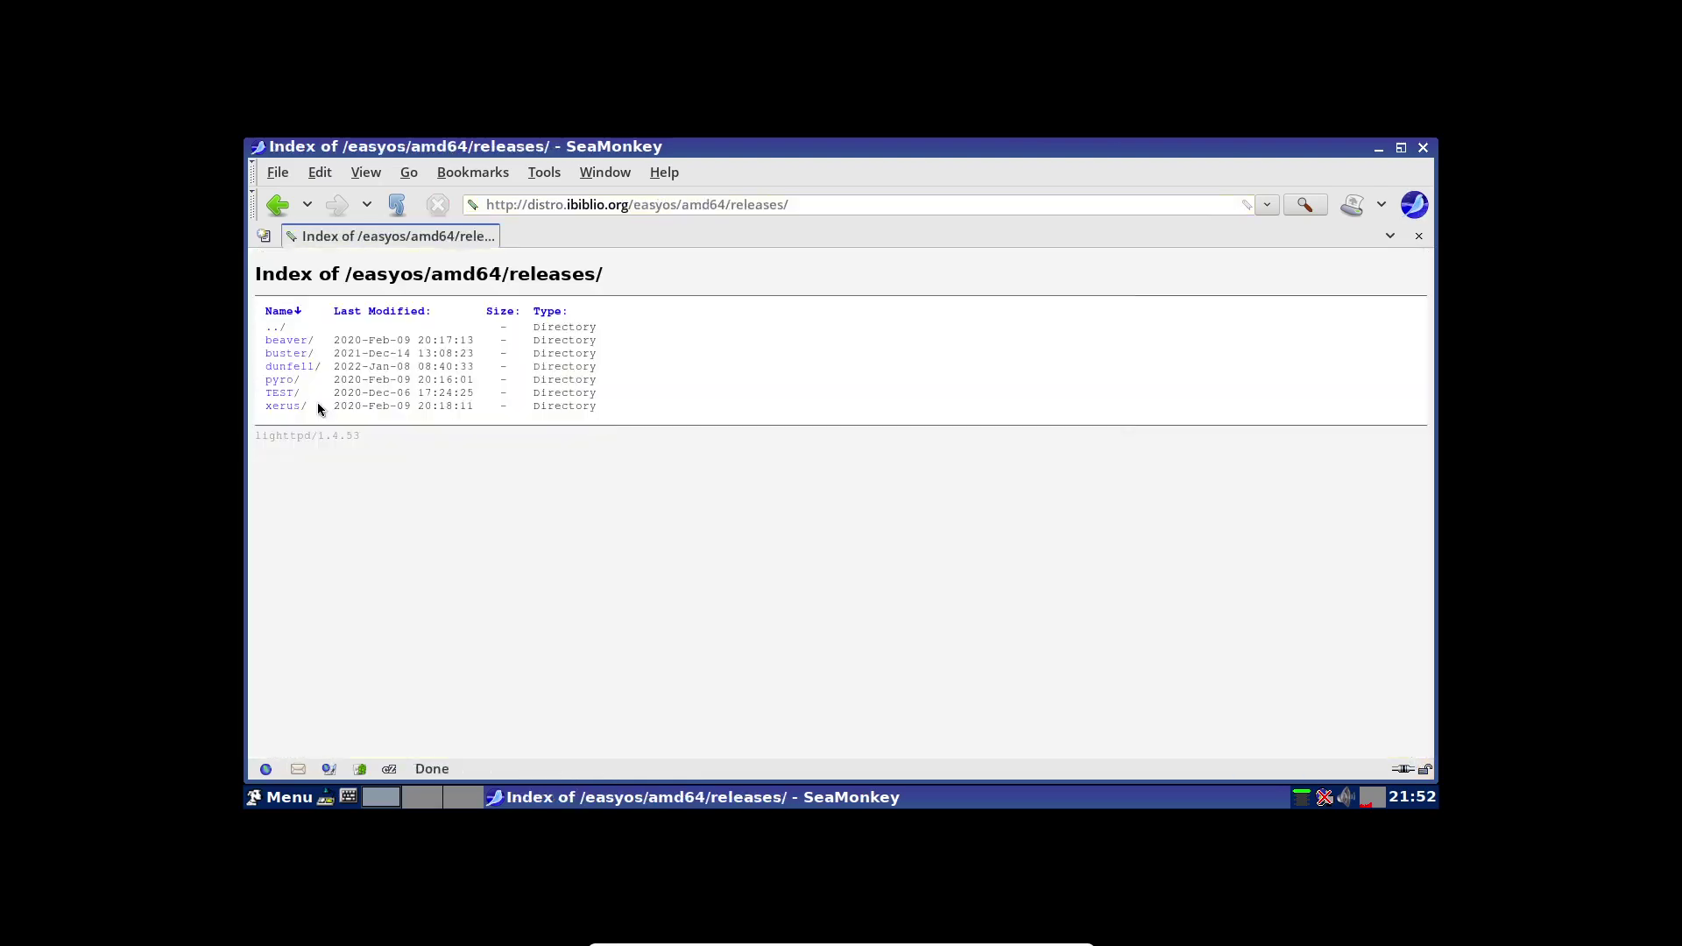
pyautogui.click(276, 341)
pyautogui.click(274, 342)
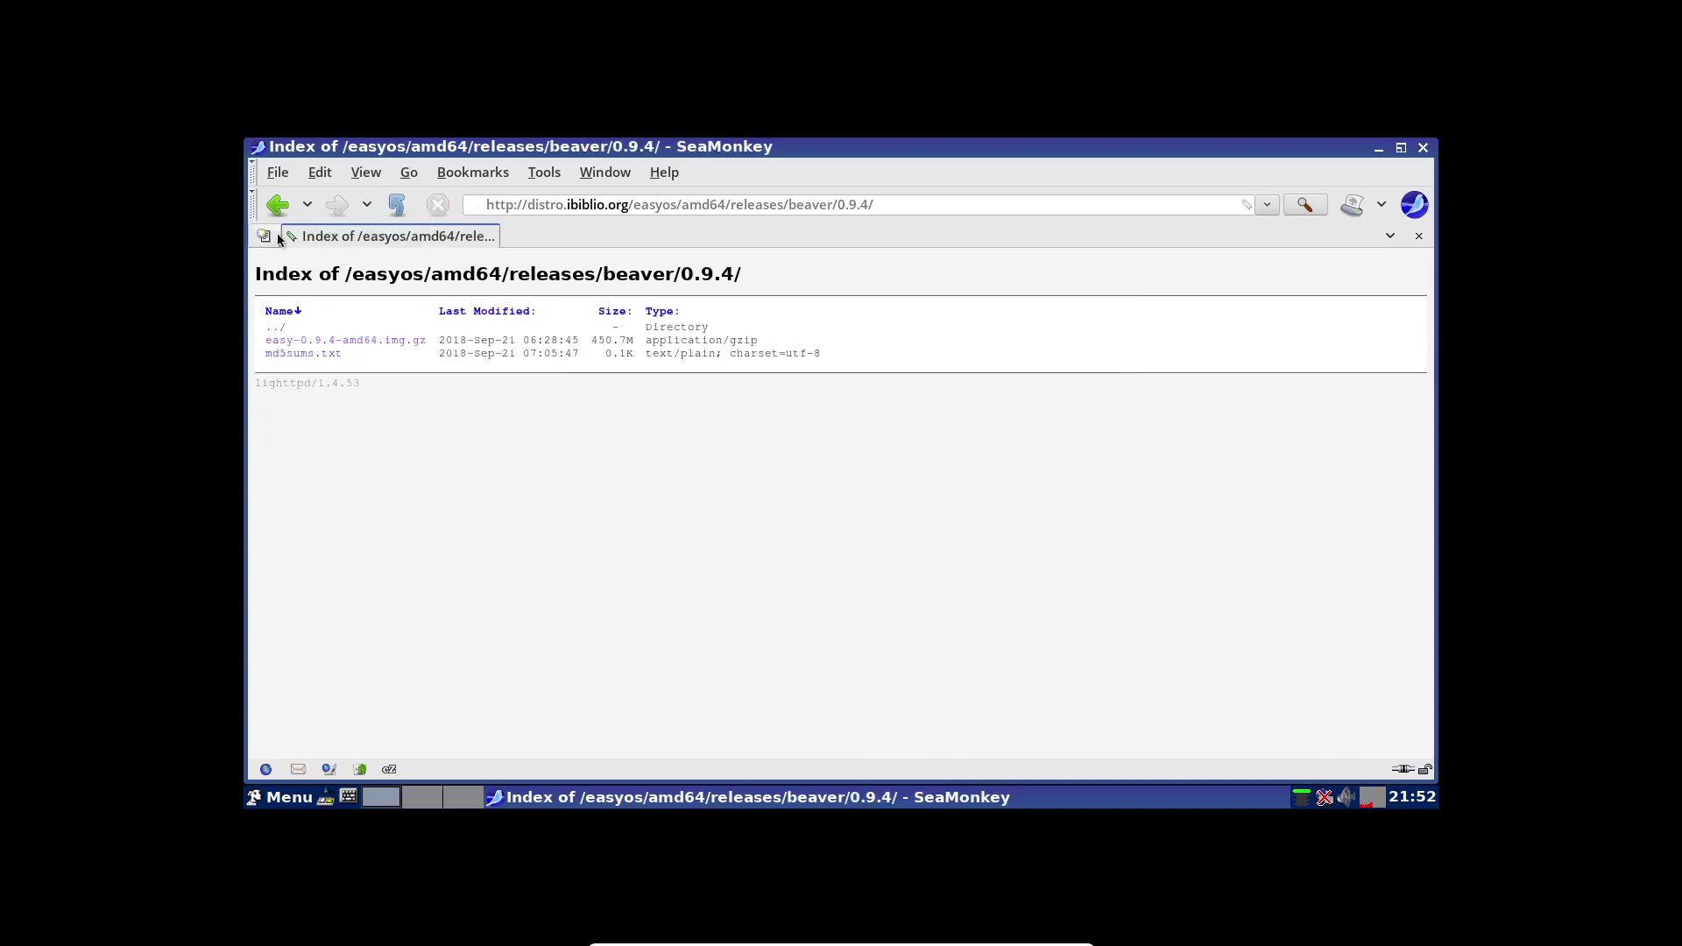
pyautogui.click(274, 328)
pyautogui.click(275, 331)
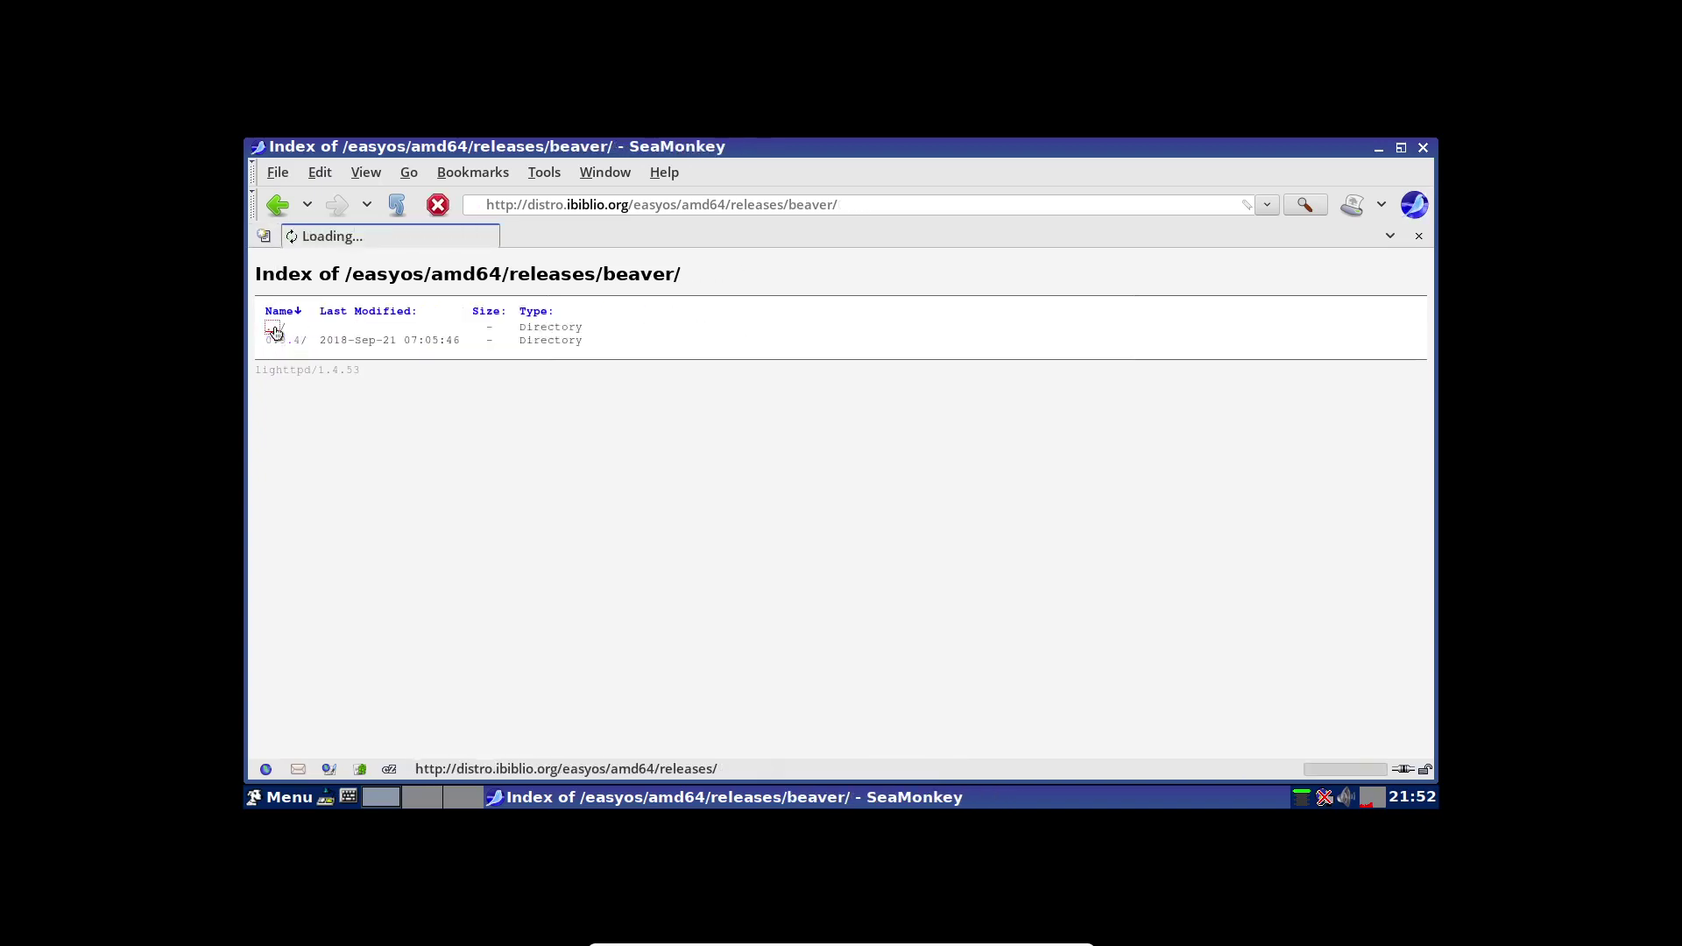
# Open the dunfell/3.2 release directory and check its pkg-lists subfolder, returning to the 3.2 listing.
pyautogui.click(295, 373)
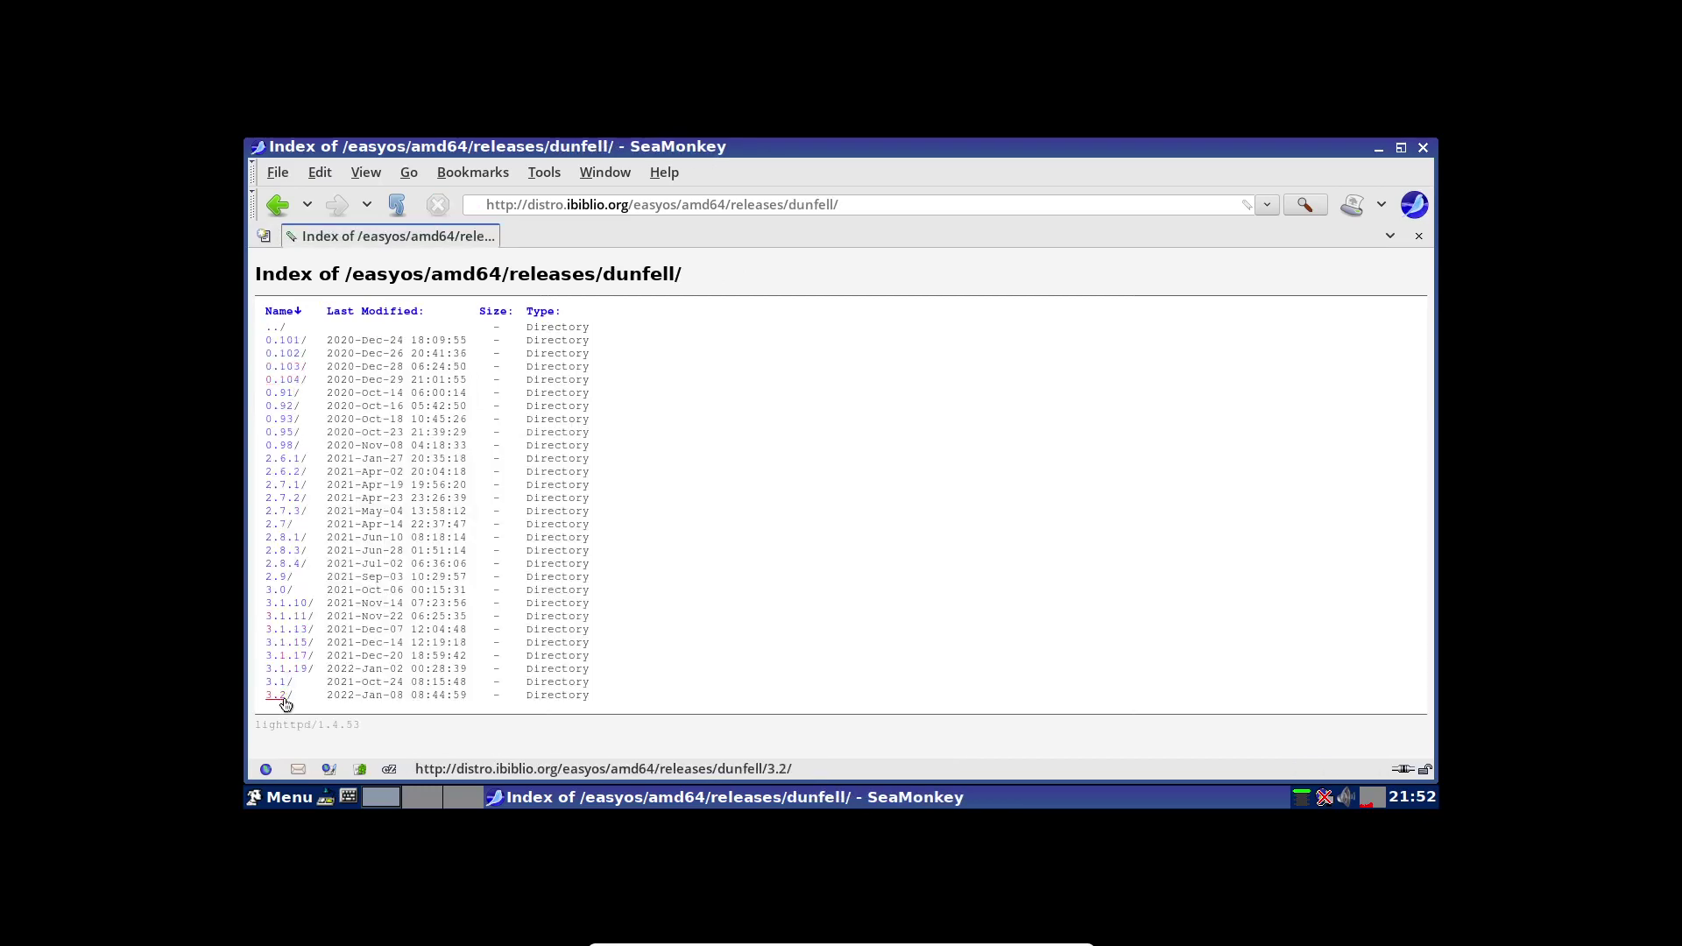
pyautogui.click(283, 698)
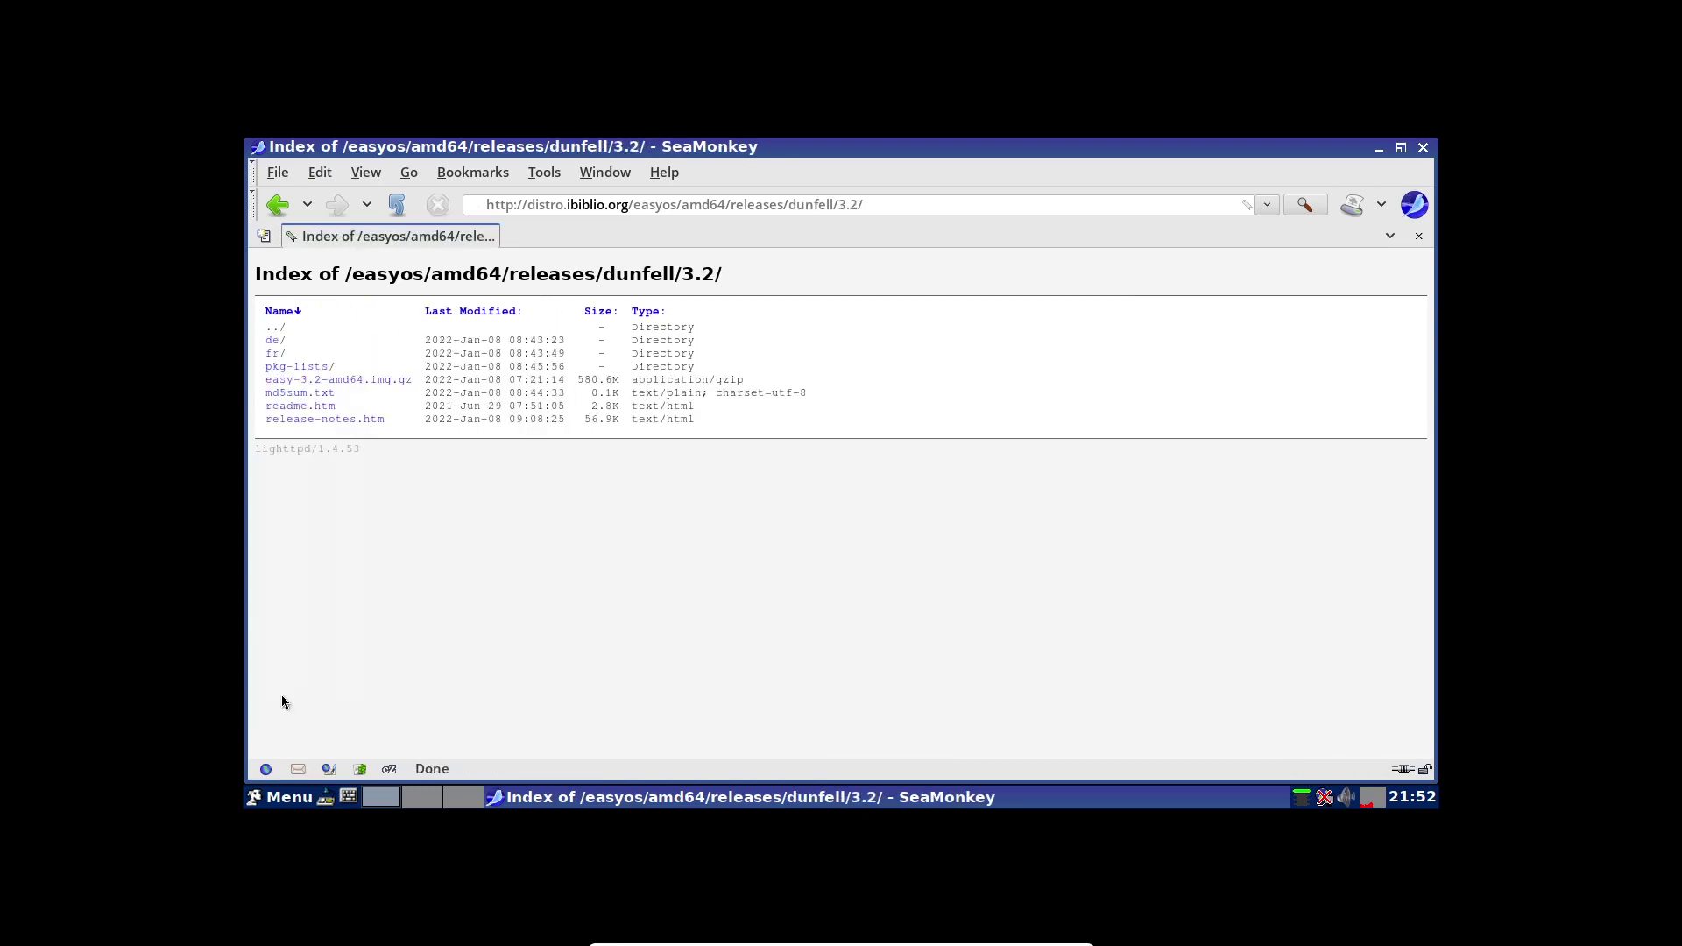
pyautogui.click(277, 368)
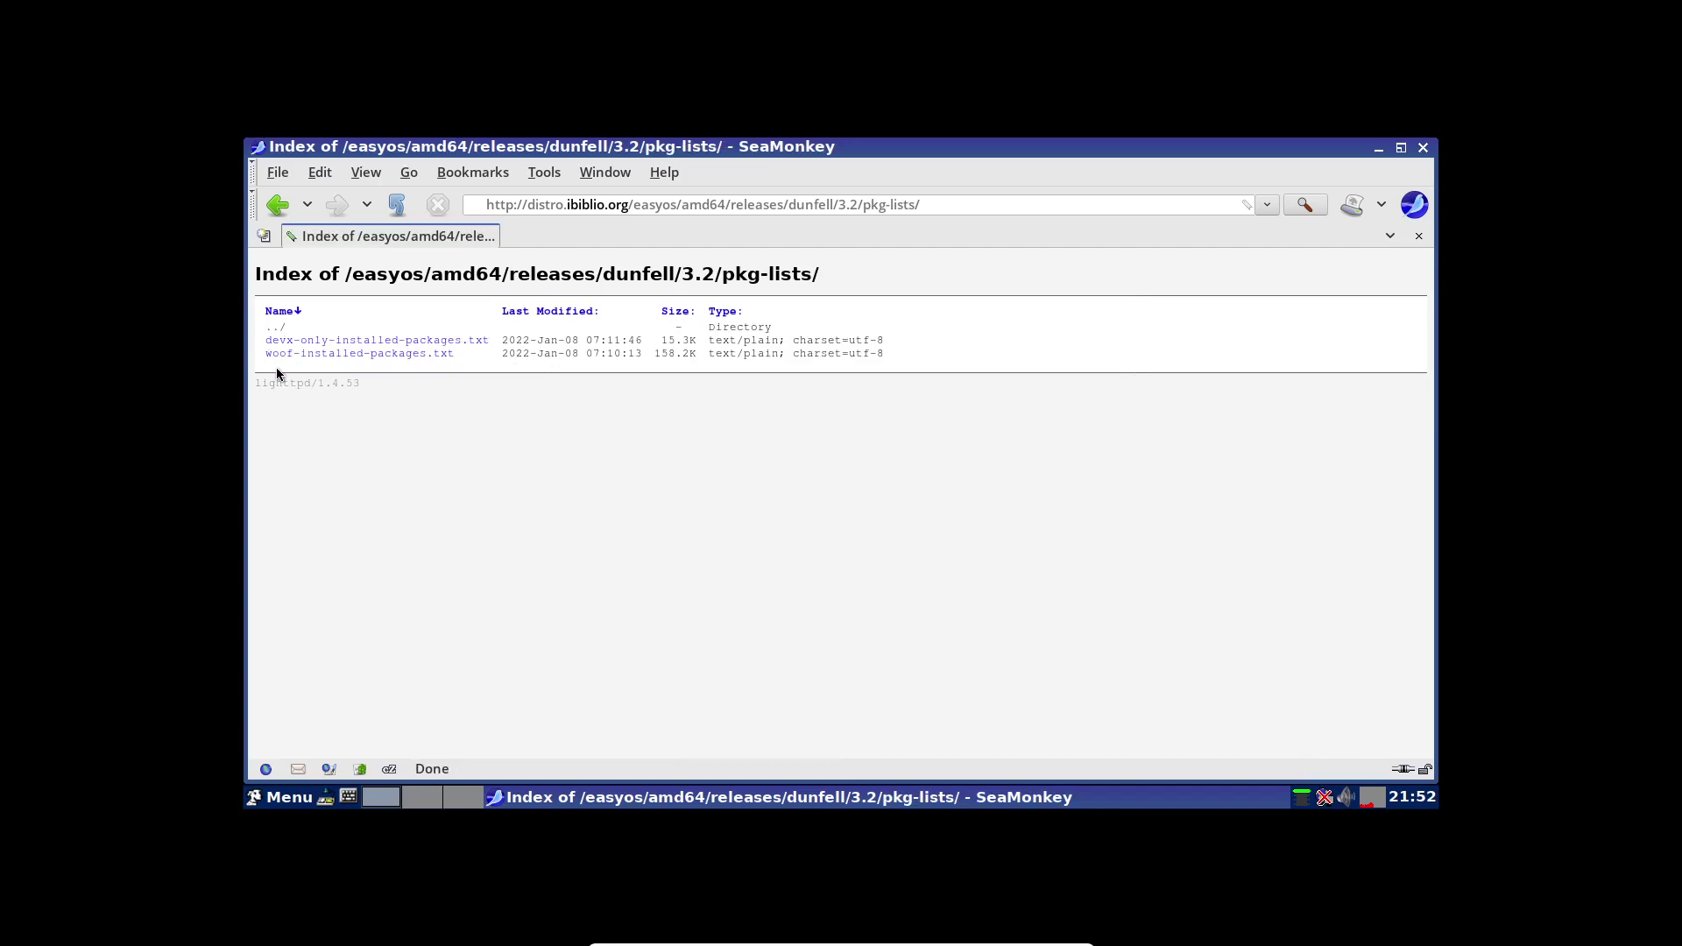
pyautogui.click(273, 330)
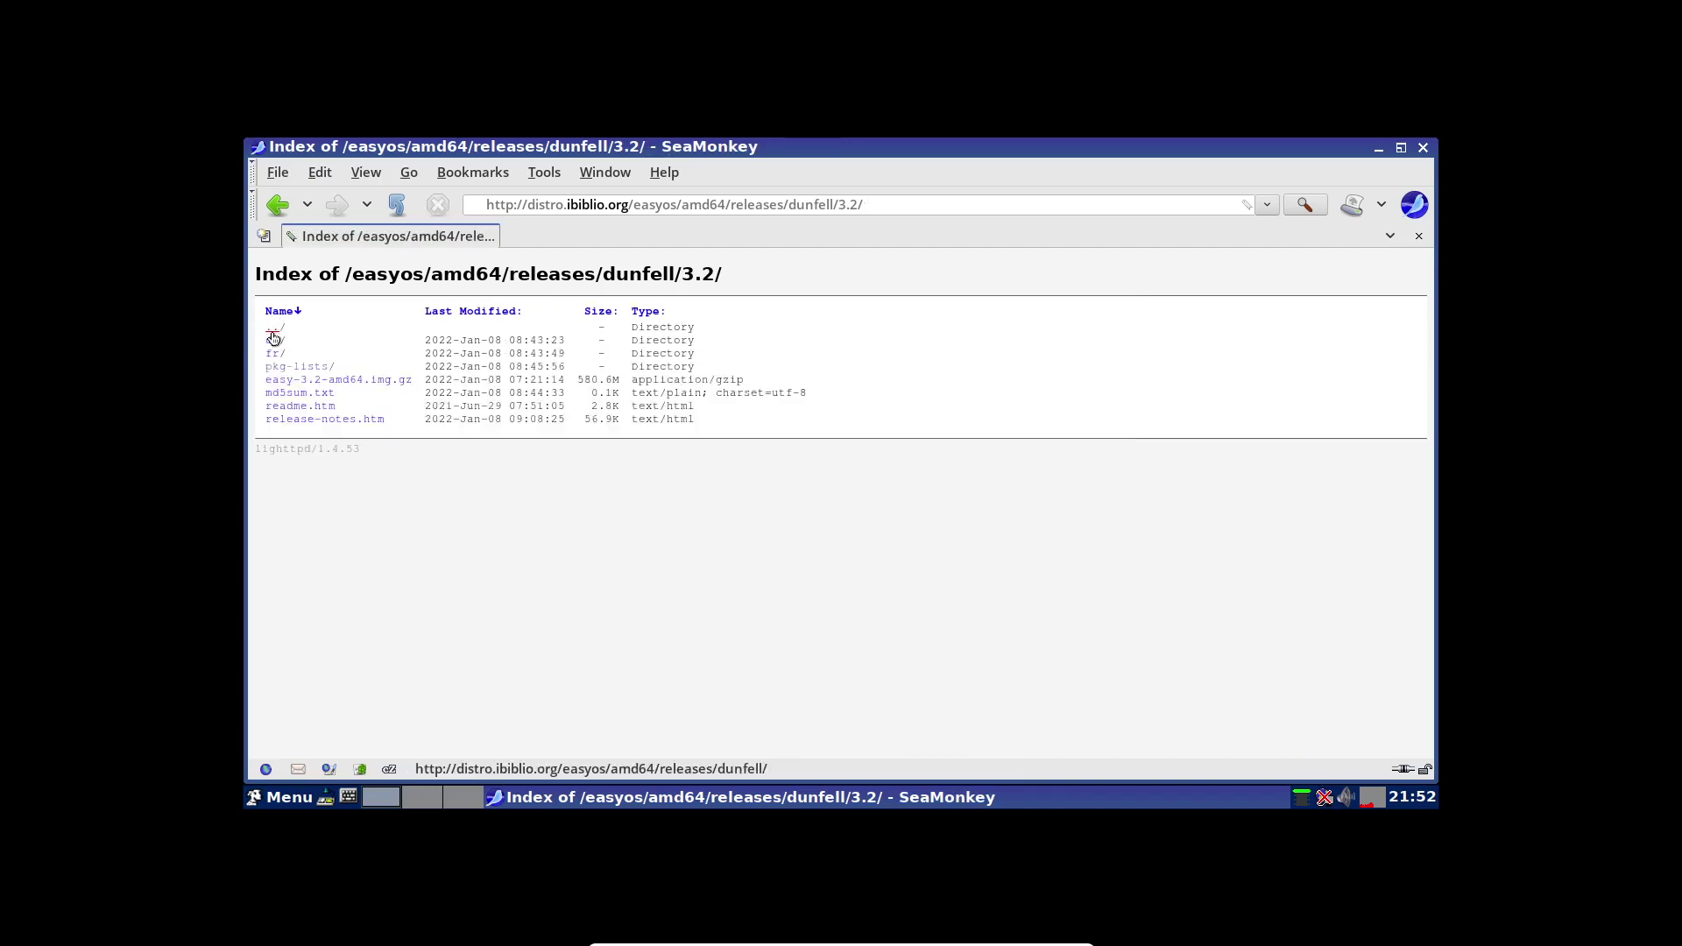
# Check the de subfolder of the 3.2 release, go back up to the dunfell directory, and close the browser.
pyautogui.click(275, 341)
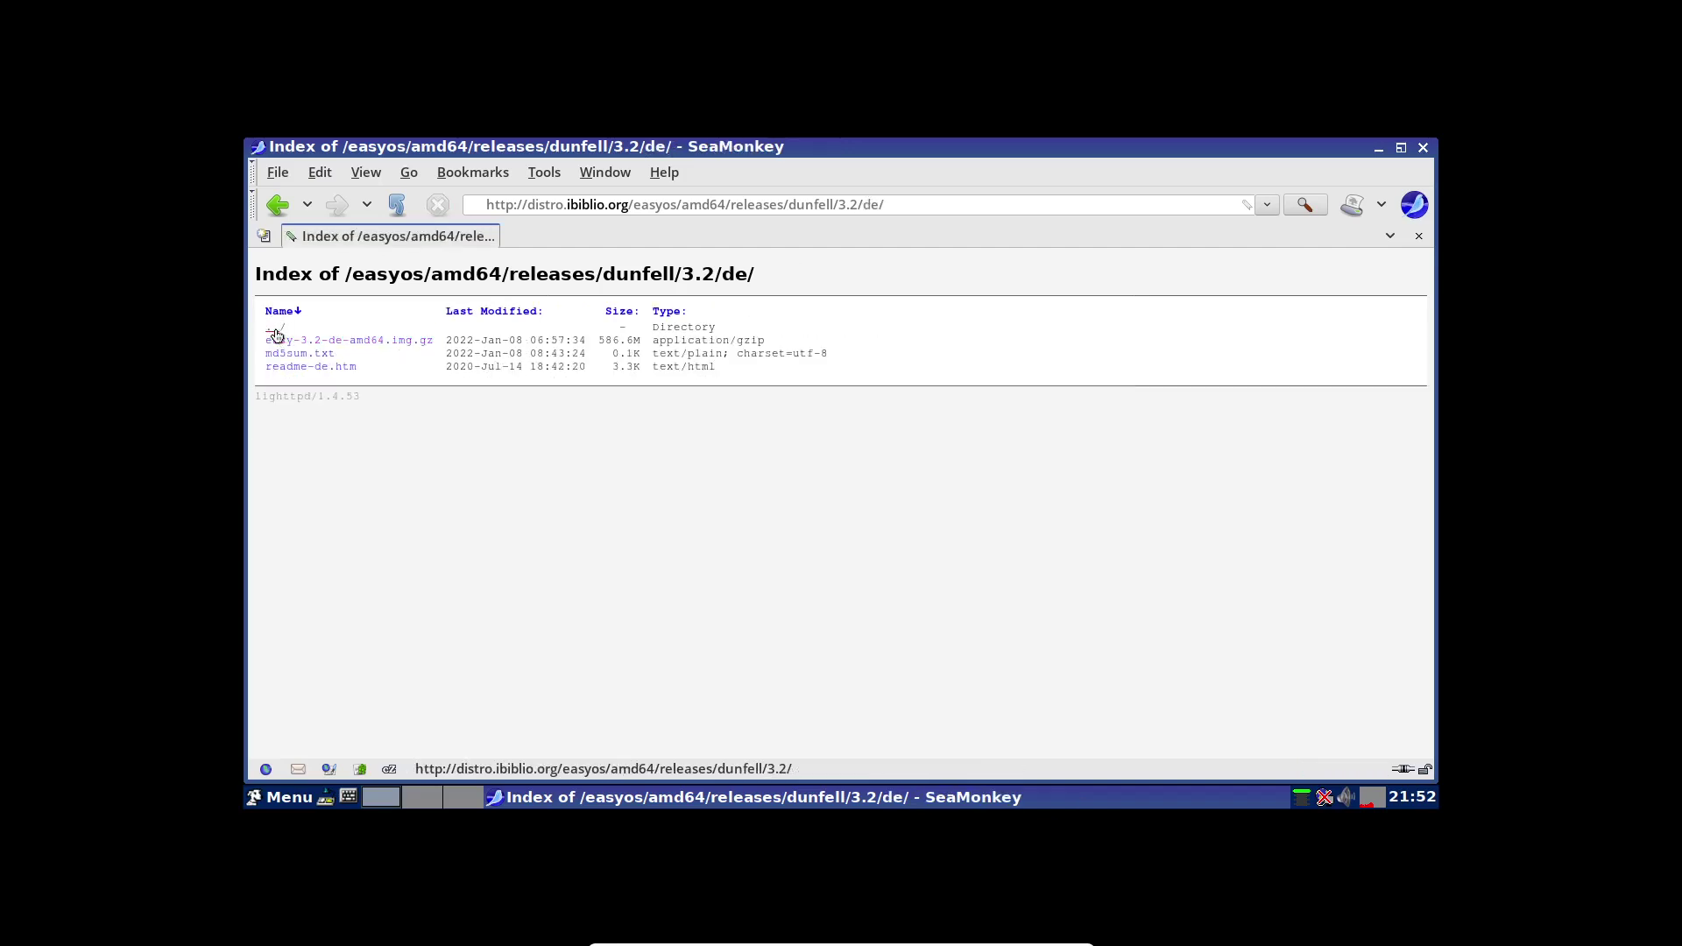
pyautogui.click(274, 329)
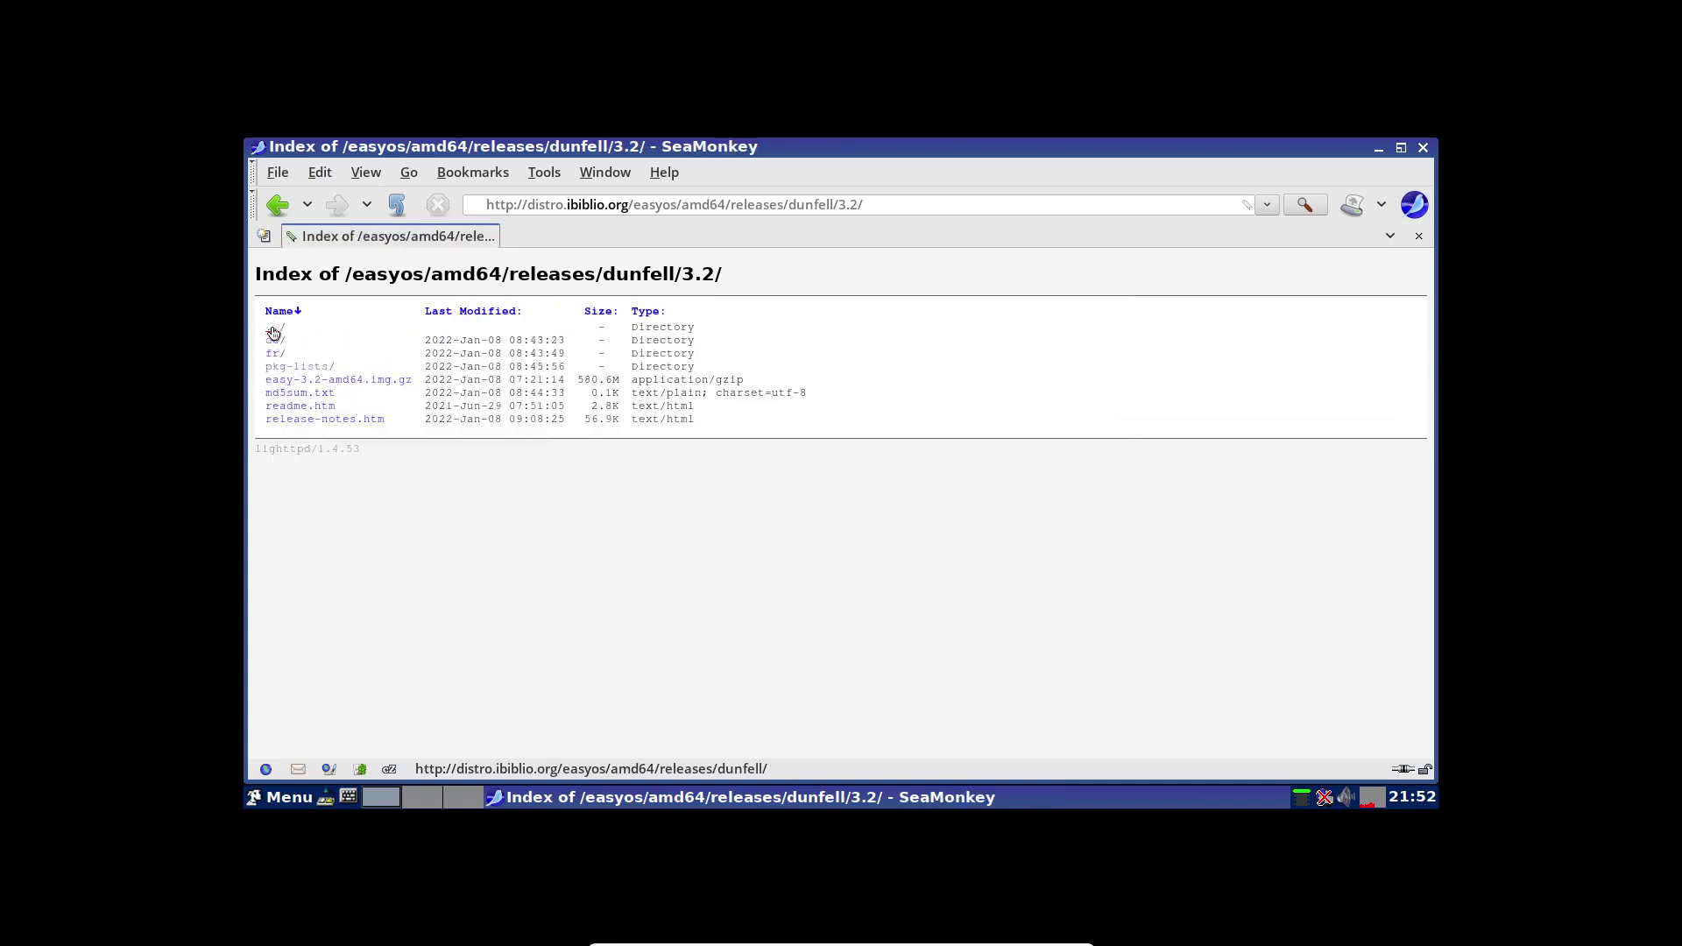
pyautogui.click(273, 330)
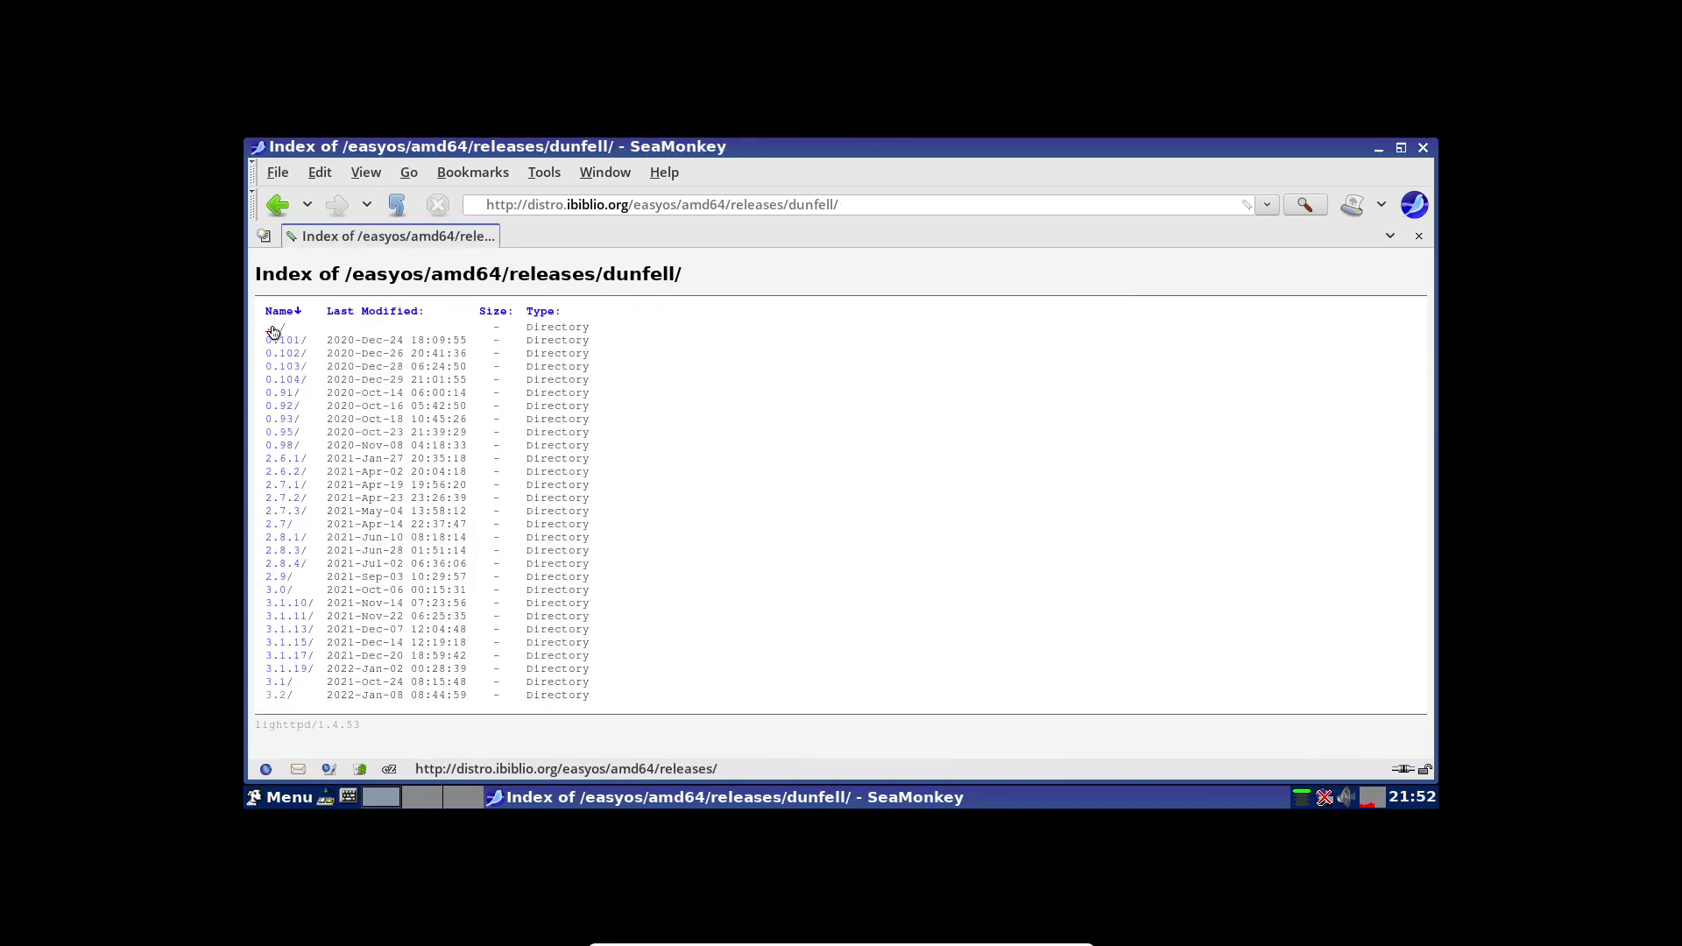
pyautogui.click(1422, 149)
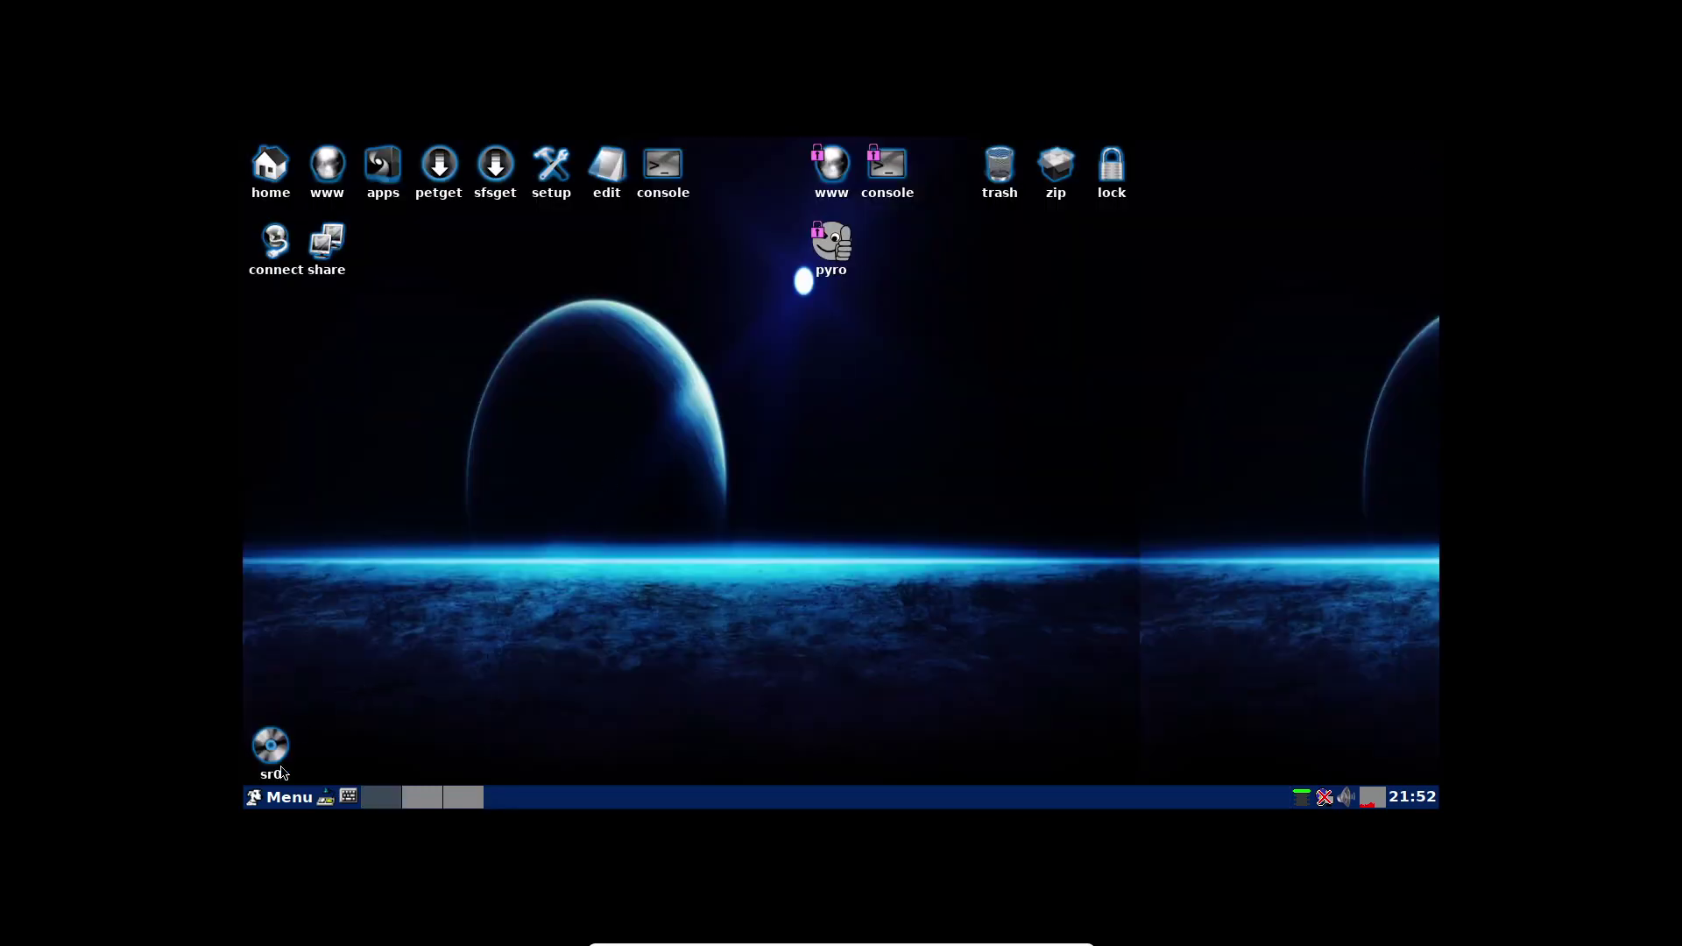
# Look through the installed applications by category, including Fun, Network, Business, Filesystem, Utility and Desktop.
pyautogui.click(282, 797)
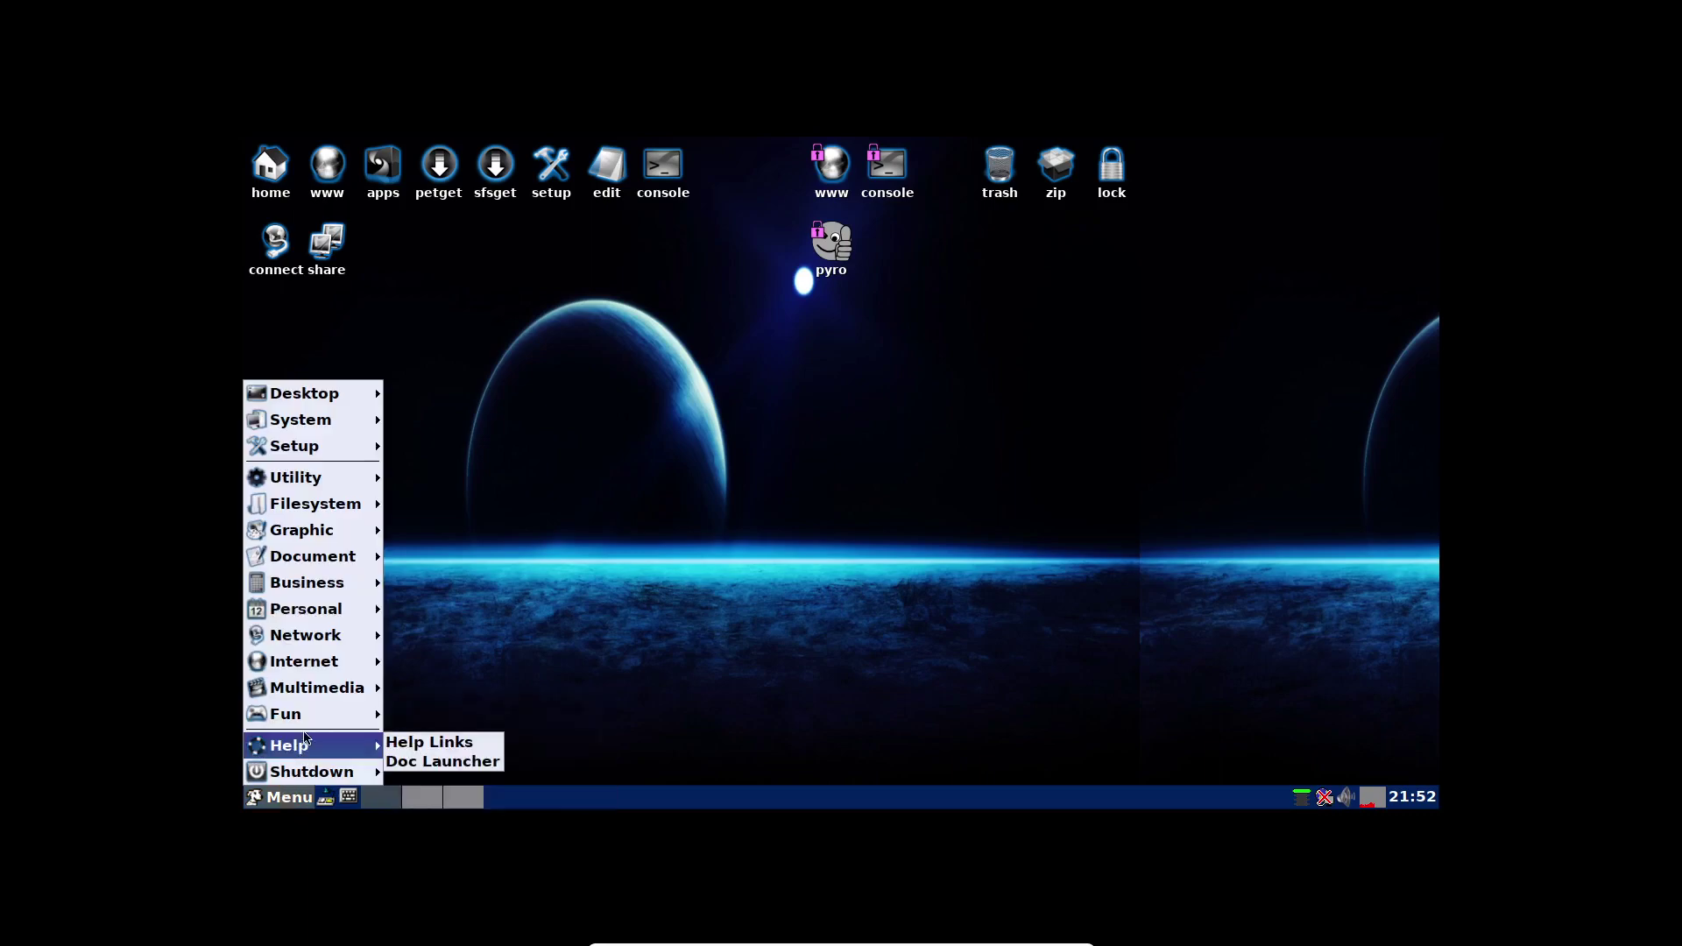
pyautogui.moveTo(306, 721)
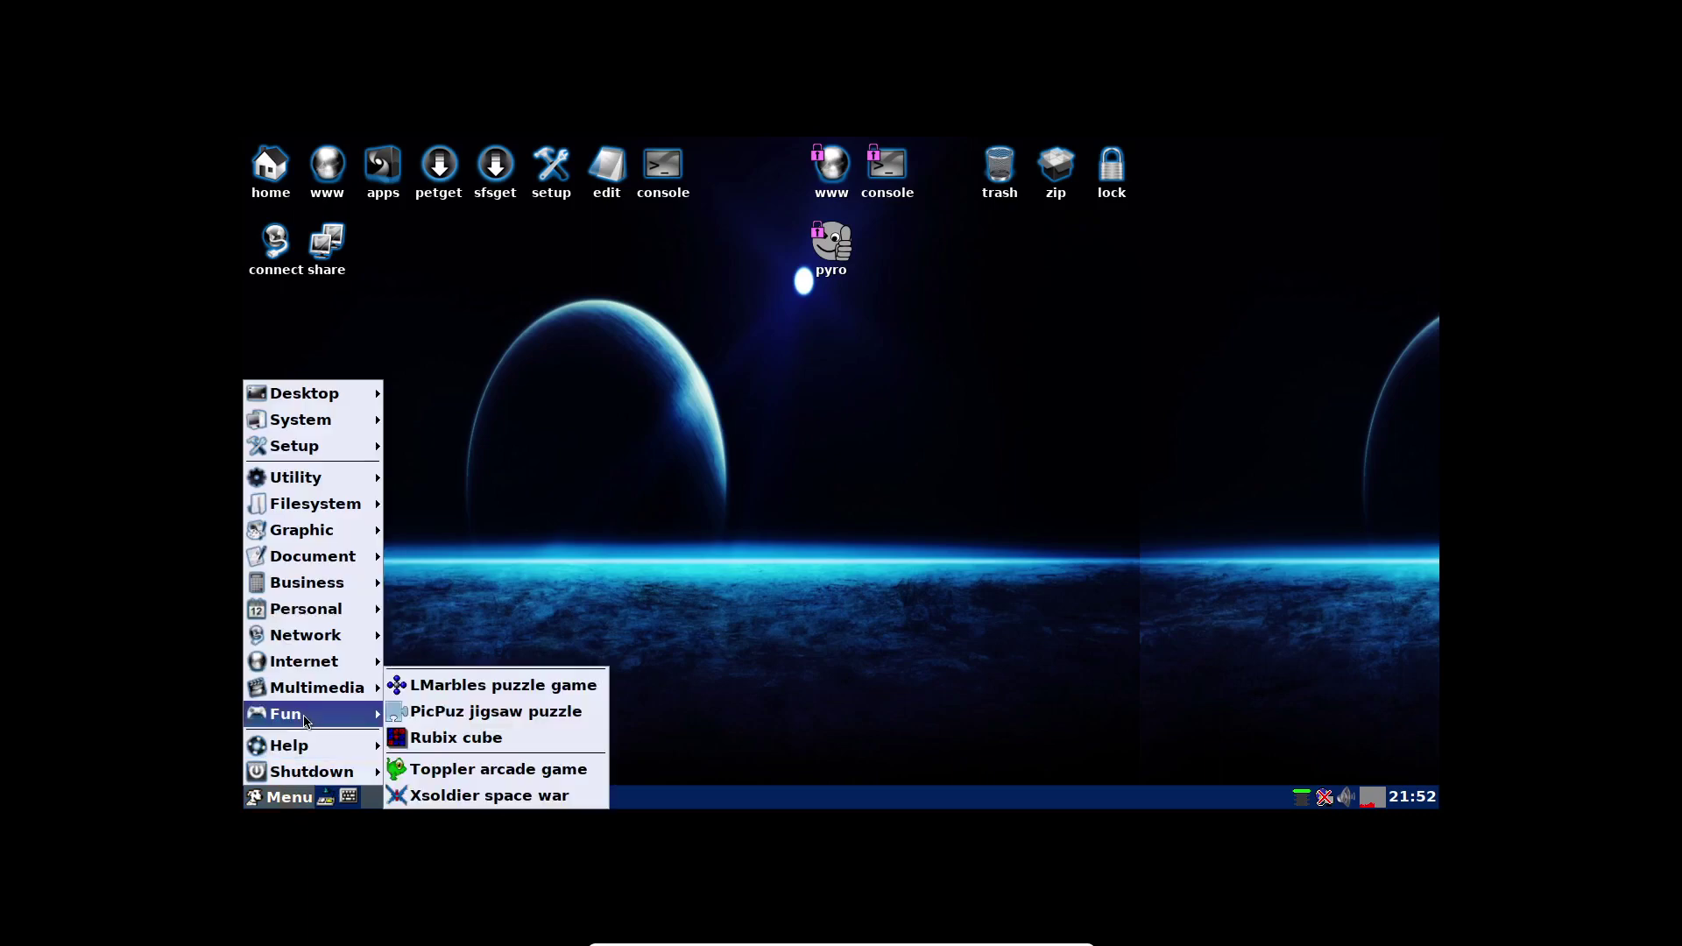
pyautogui.moveTo(321, 636)
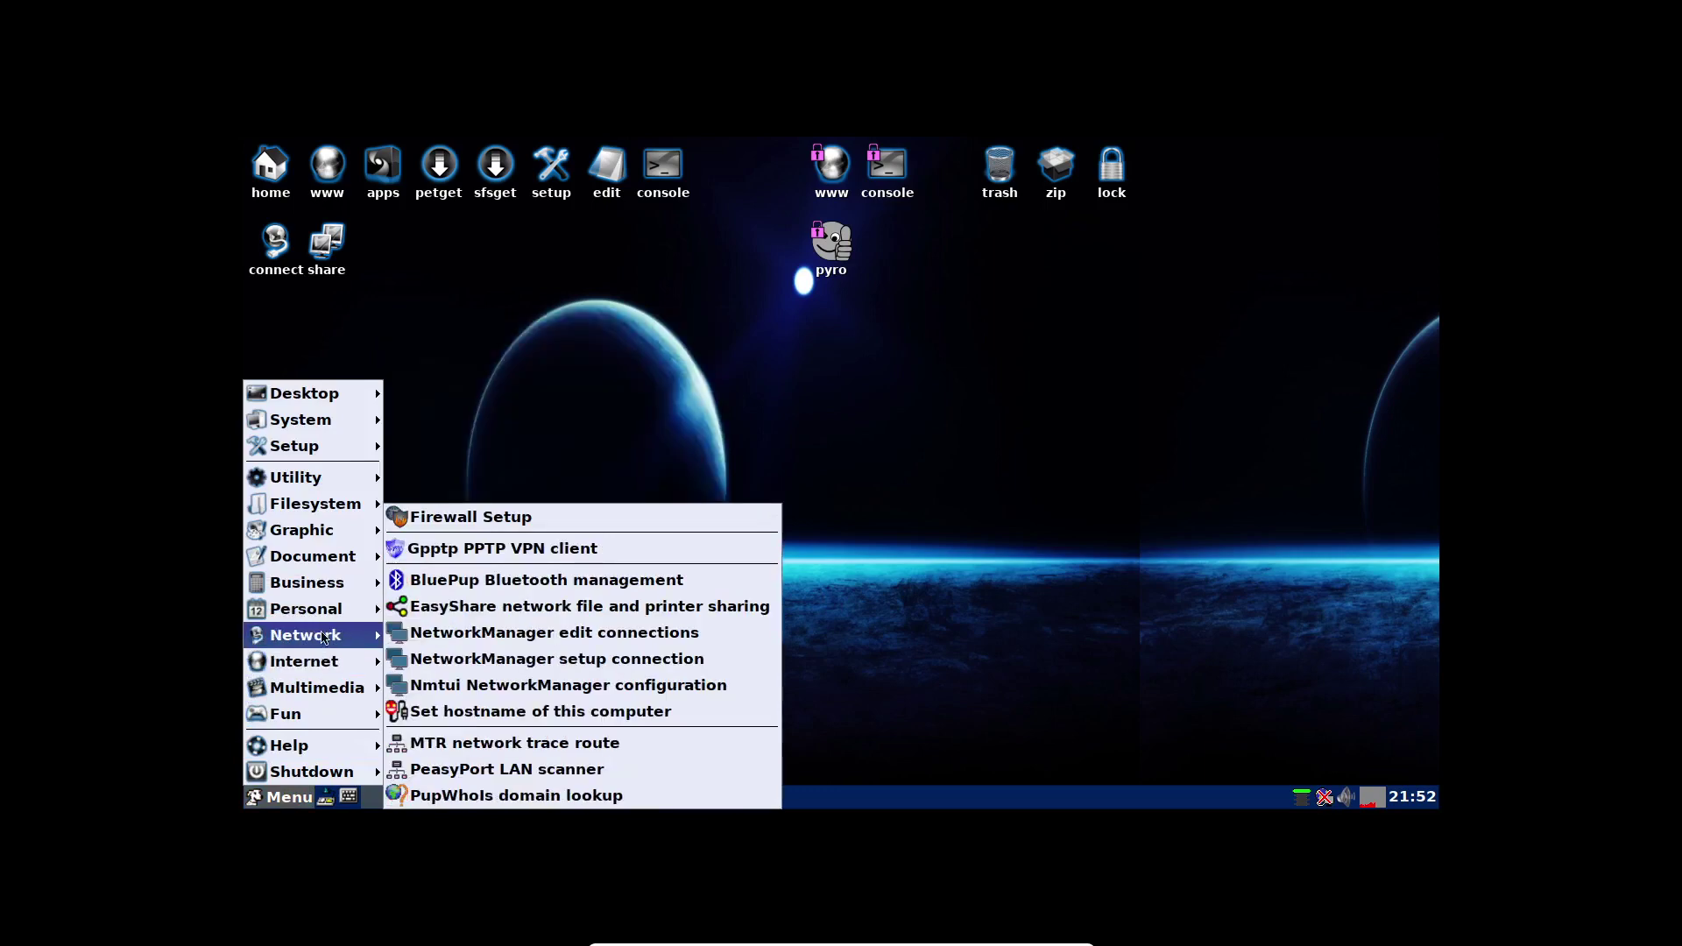
pyautogui.moveTo(323, 605)
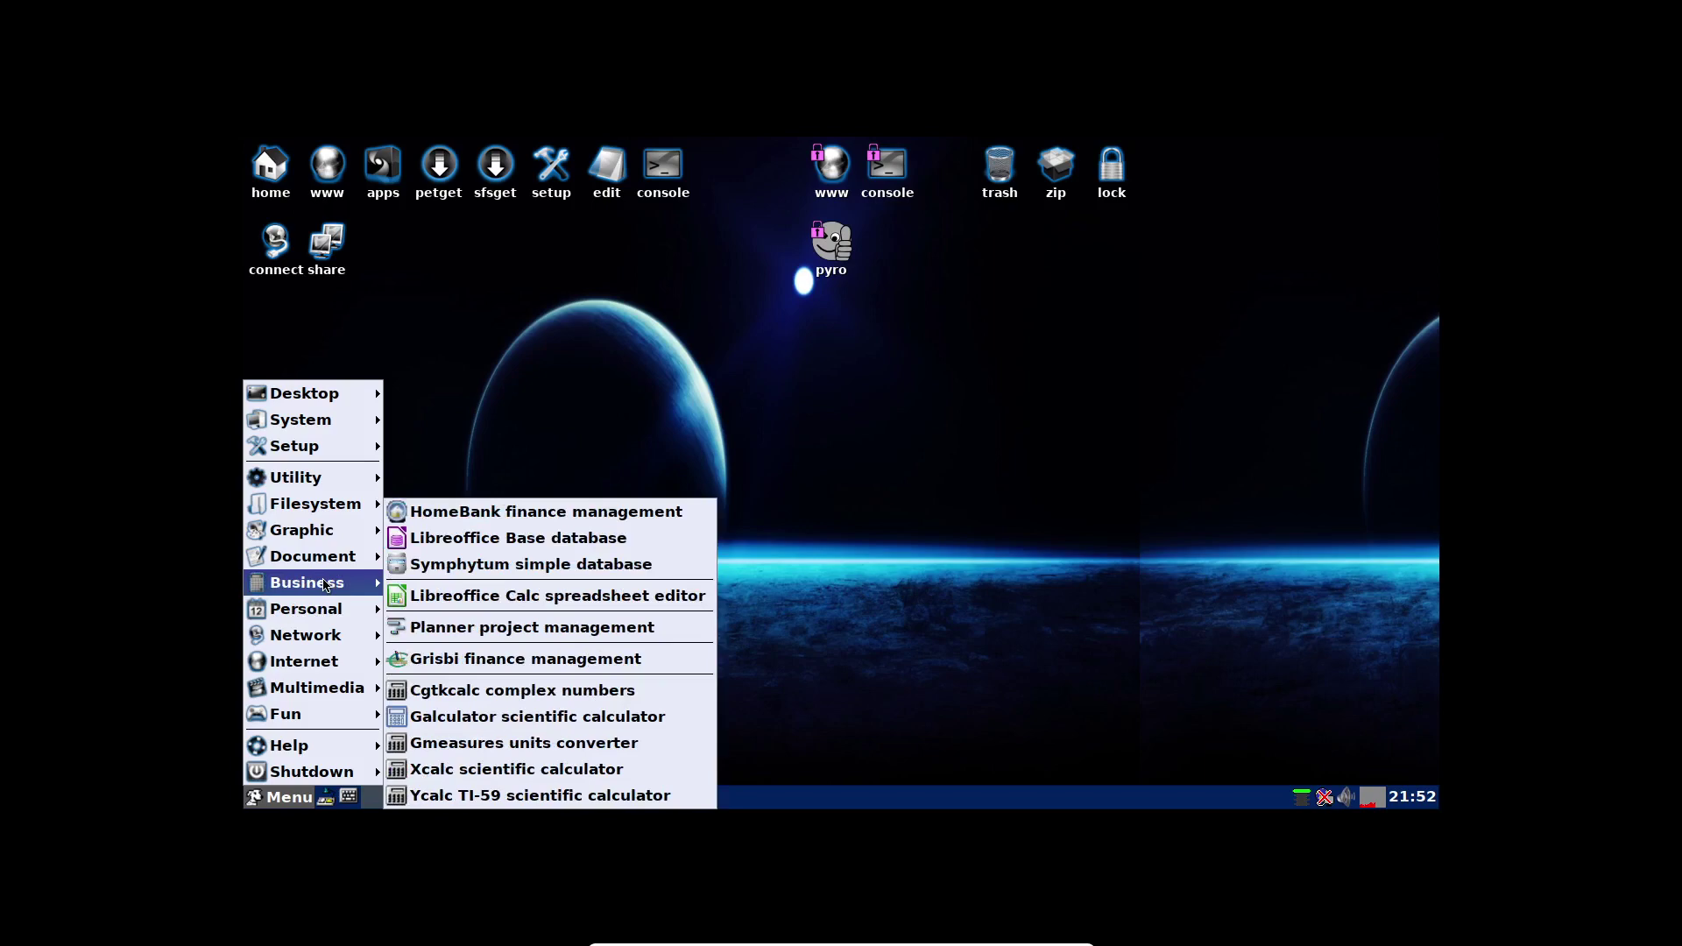
pyautogui.moveTo(330, 515)
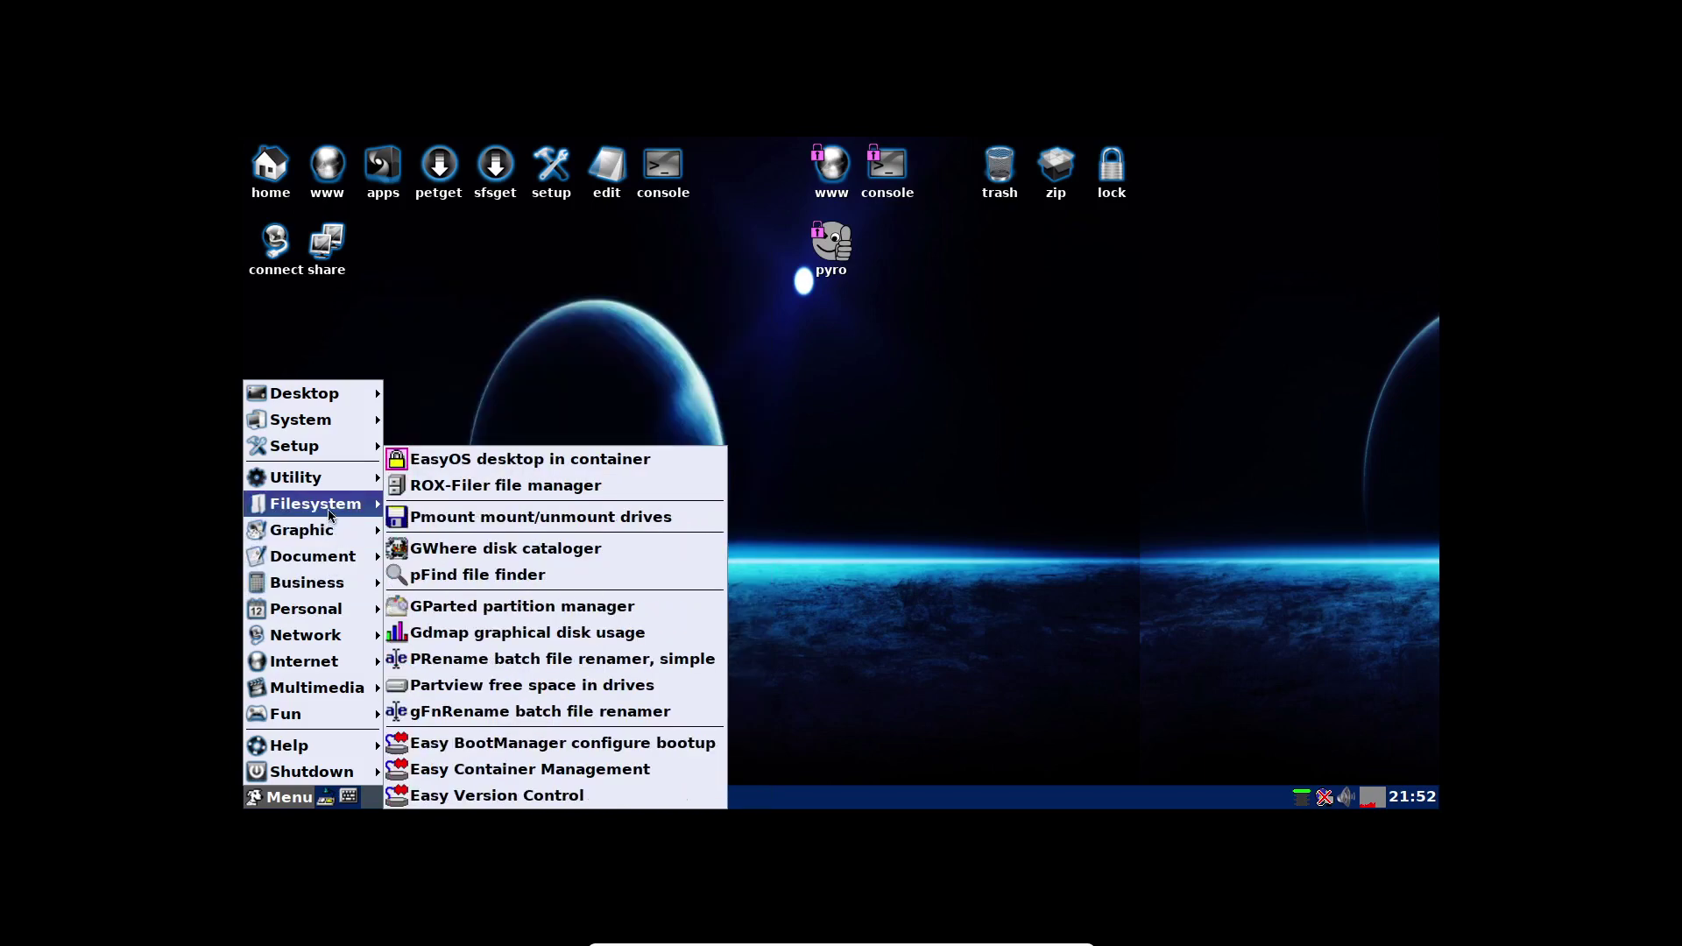
pyautogui.moveTo(331, 474)
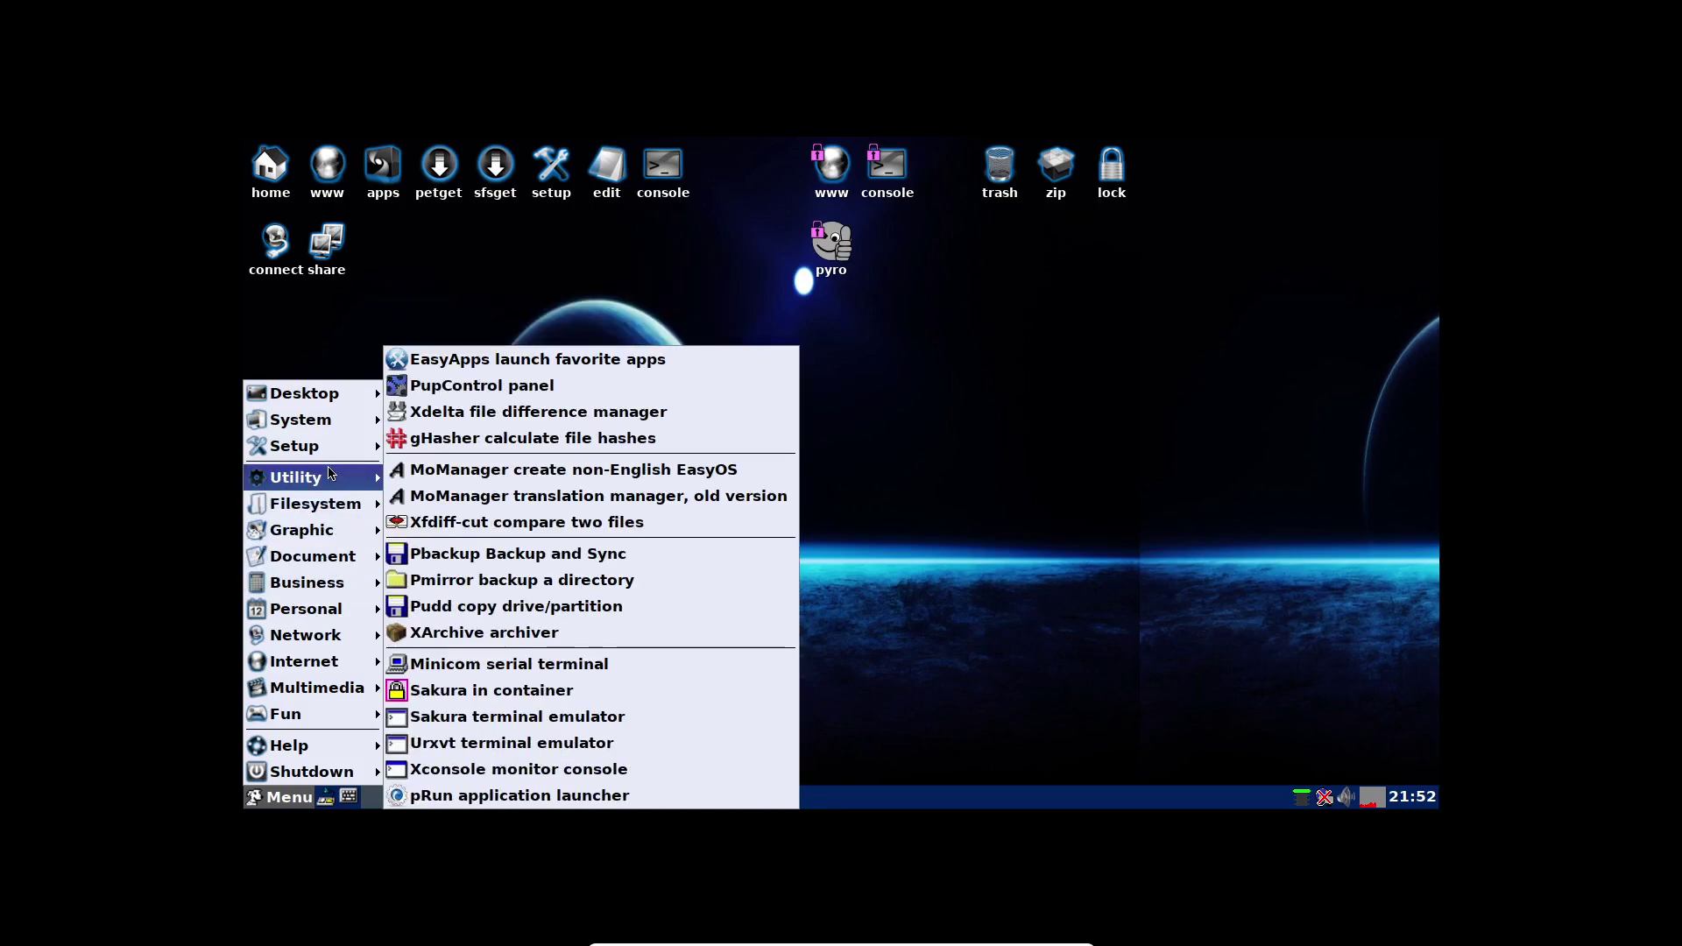
pyautogui.moveTo(320, 426)
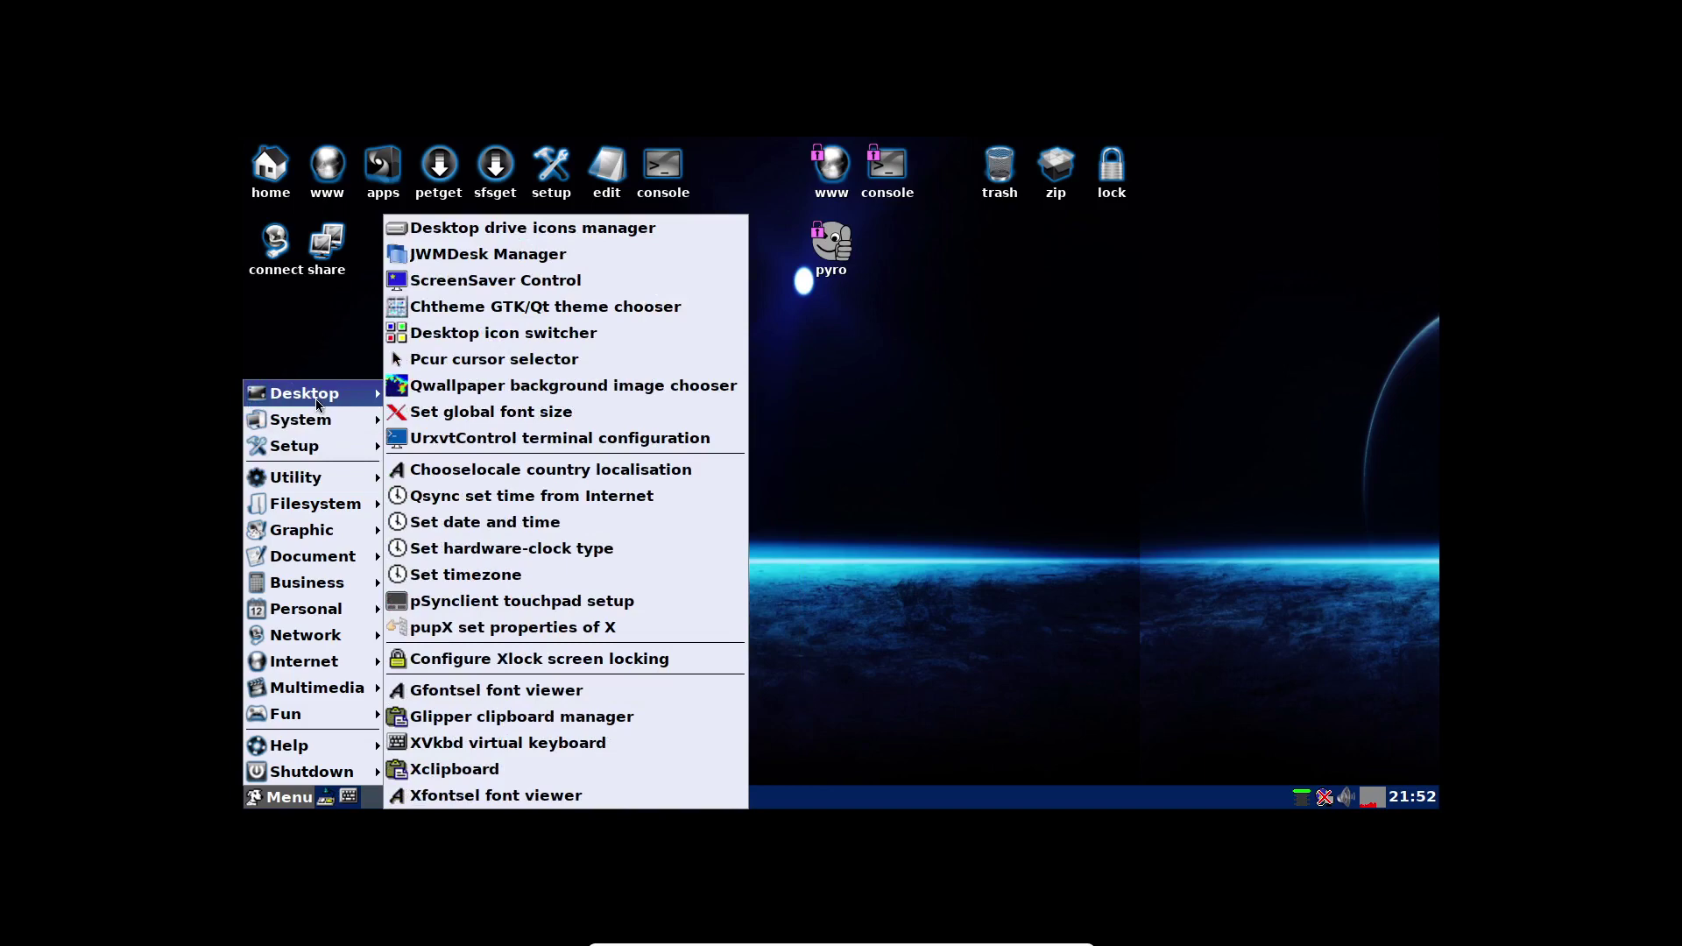
pyautogui.click(904, 576)
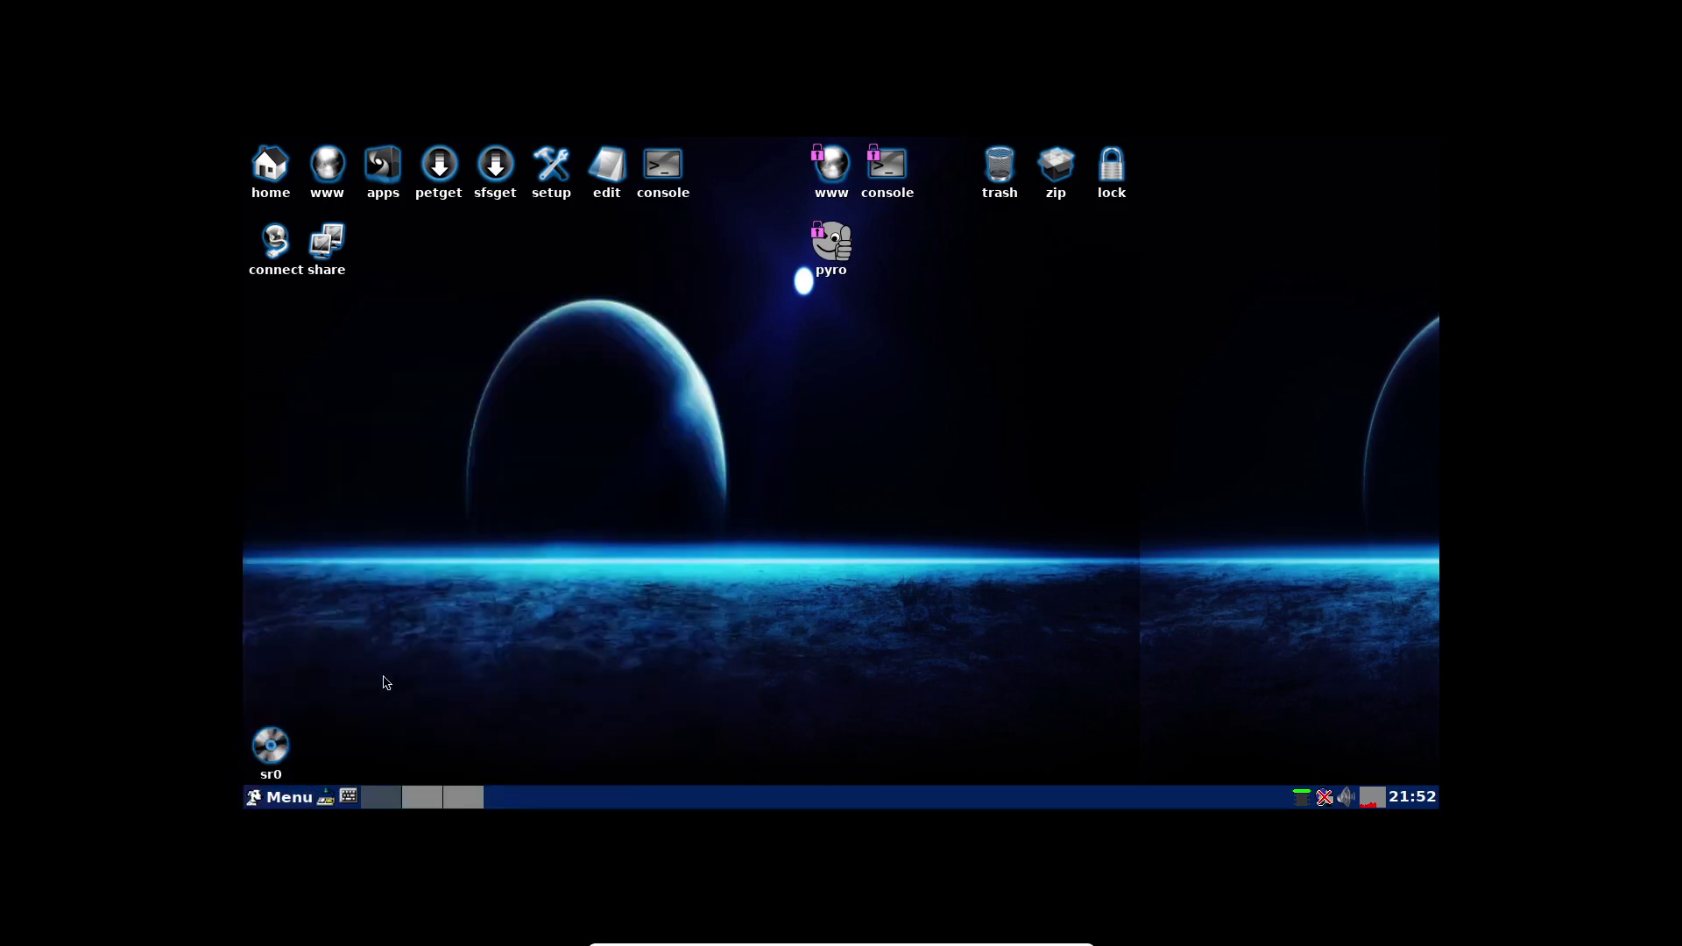
# Exit the desktop session to the command line.
pyautogui.click(294, 800)
pyautogui.moveTo(298, 775)
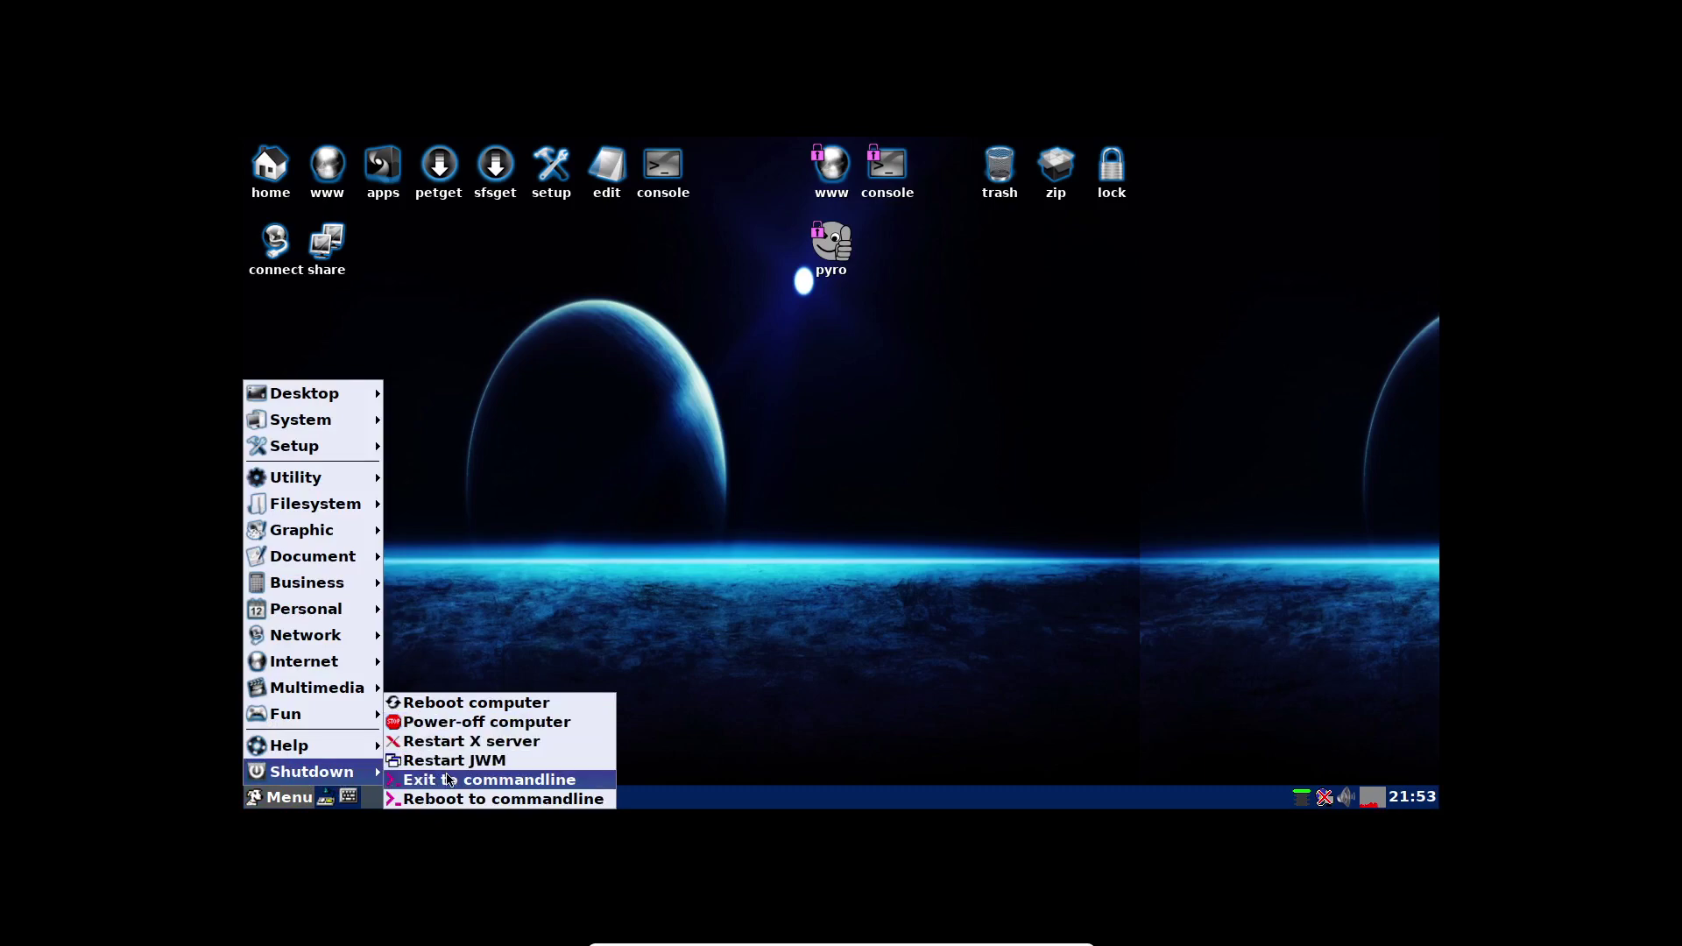
pyautogui.click(449, 781)
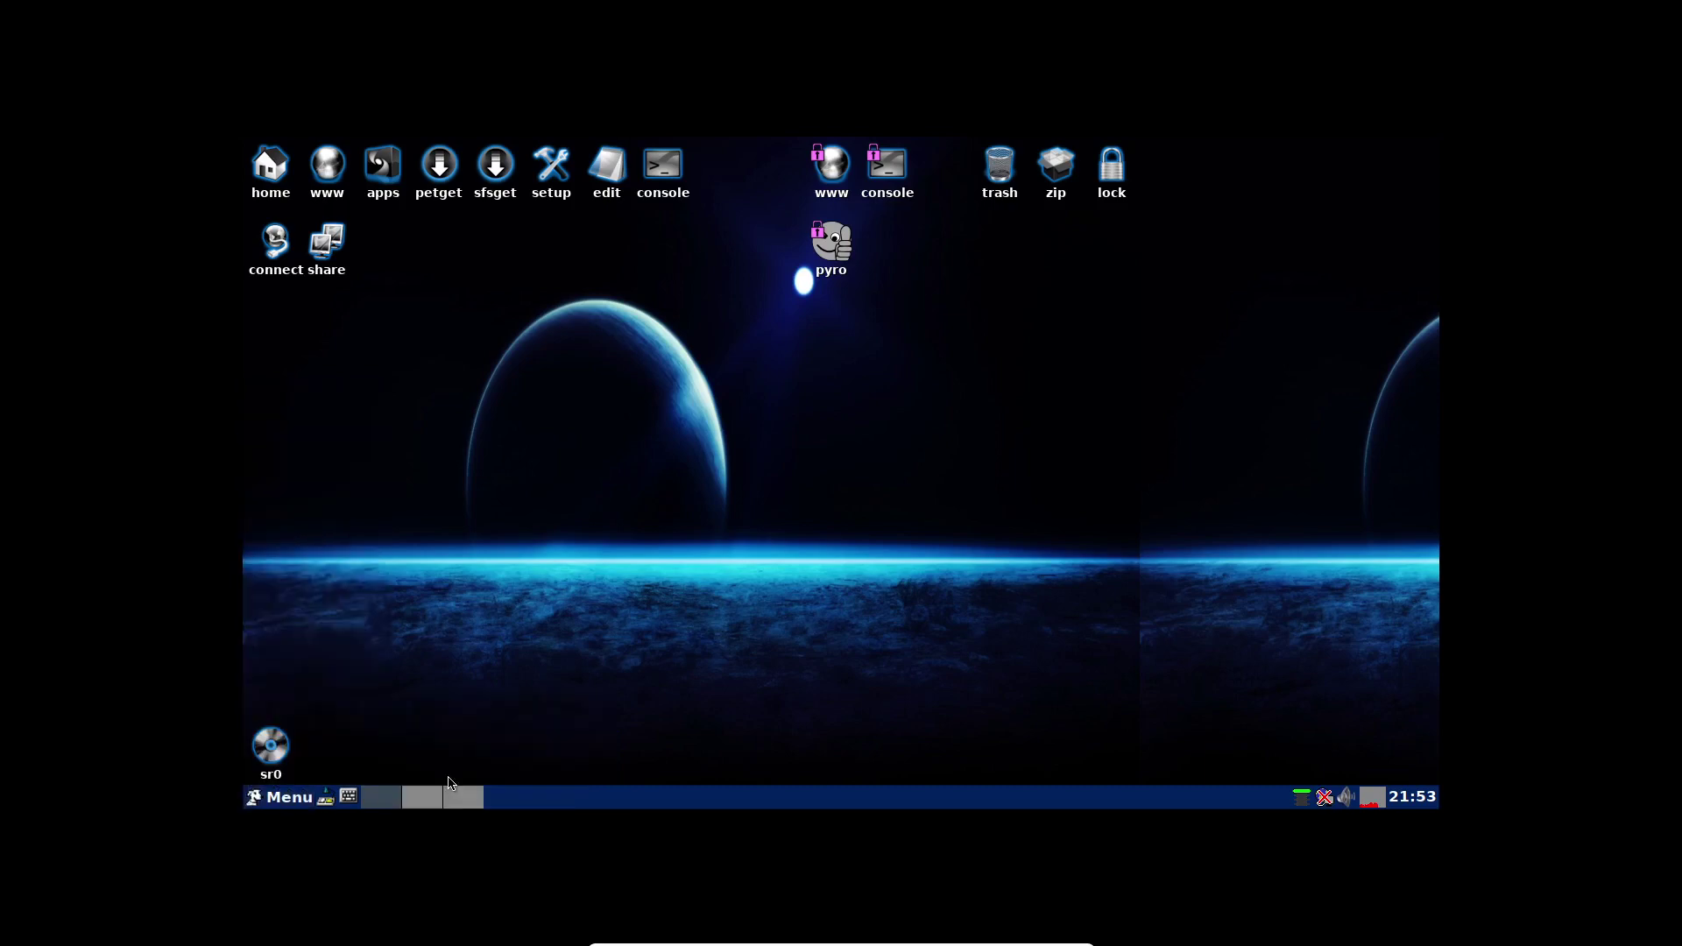